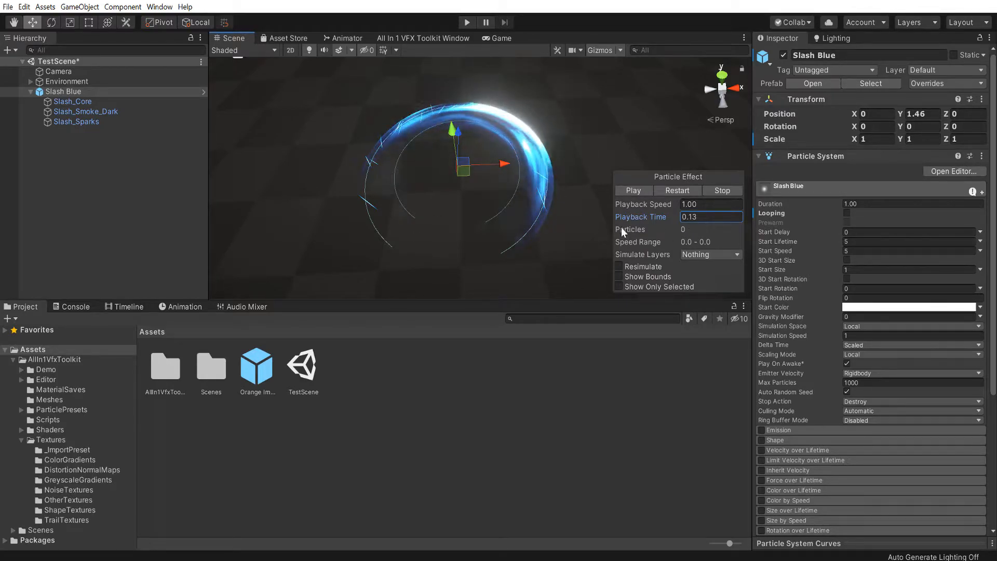
Scrub the Slash Blue effect's playback time and replay it from the start to preview the slash
{"action": "mouse_move", "coordinate": [635, 217]}
{"action": "left_mouse_down"}
{"action": "mouse_move", "coordinate": [653, 216]}
{"action": "mouse_move", "coordinate": [587, 204]}
{"action": "mouse_move", "coordinate": [626, 200]}
{"action": "left_mouse_up"}
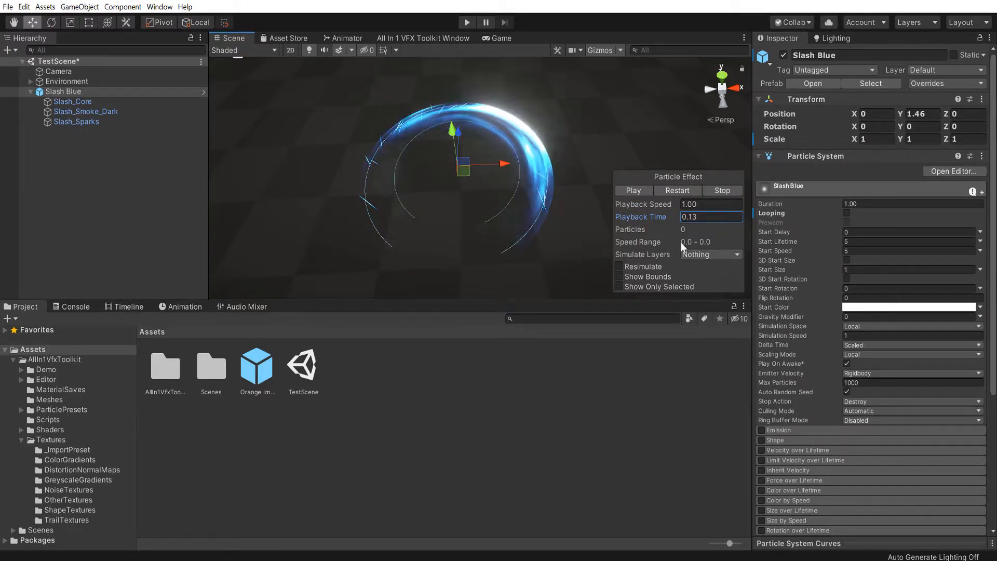
{"action": "left_click_drag", "start_coordinate": [641, 216], "coordinate": [703, 216]}
{"action": "left_click", "coordinate": [678, 191]}
{"action": "left_click", "coordinate": [684, 190]}
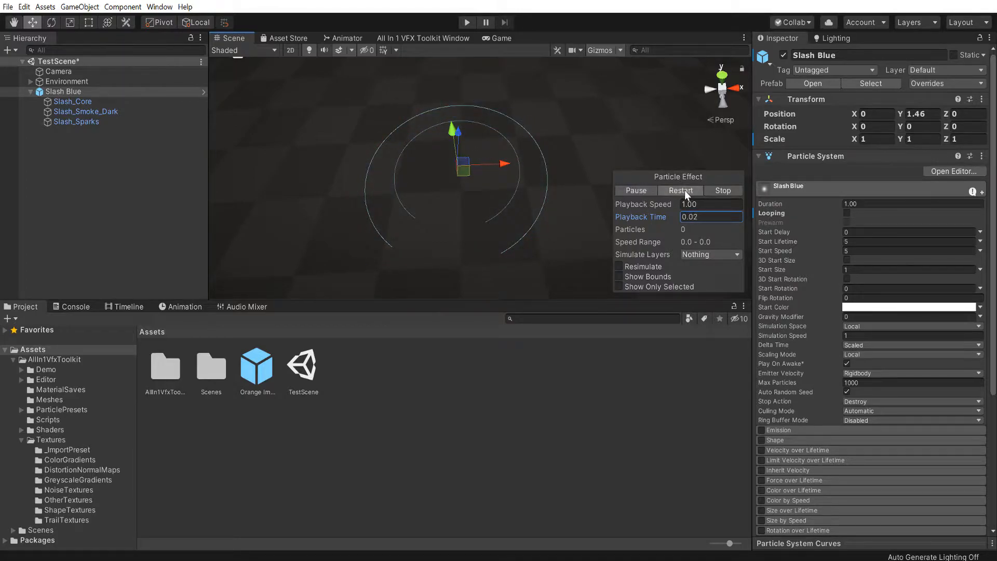
{"action": "left_click", "coordinate": [684, 190]}
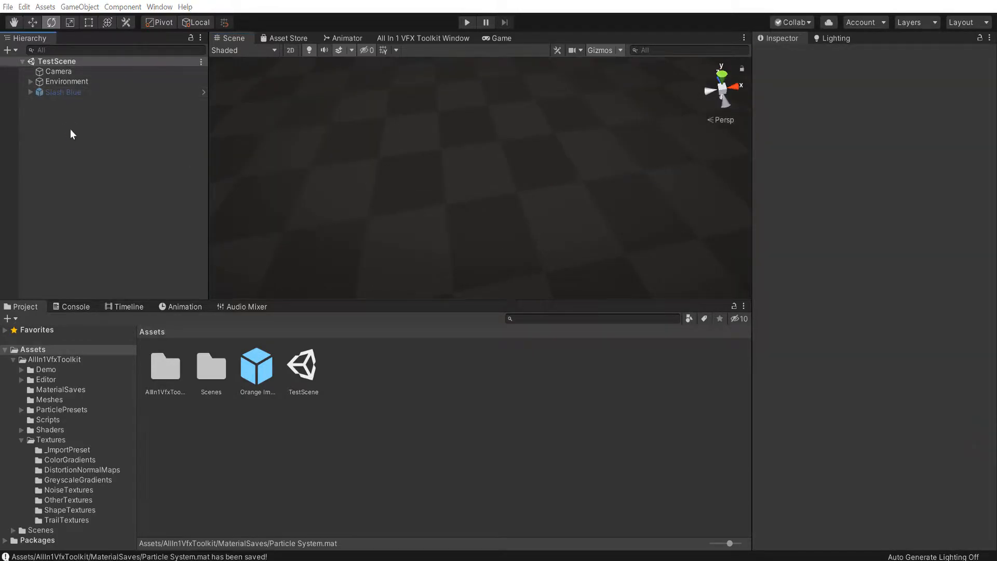
Add a new particle system at the root of the TestScene hierarchy
{"action": "right_click", "coordinate": [71, 130]}
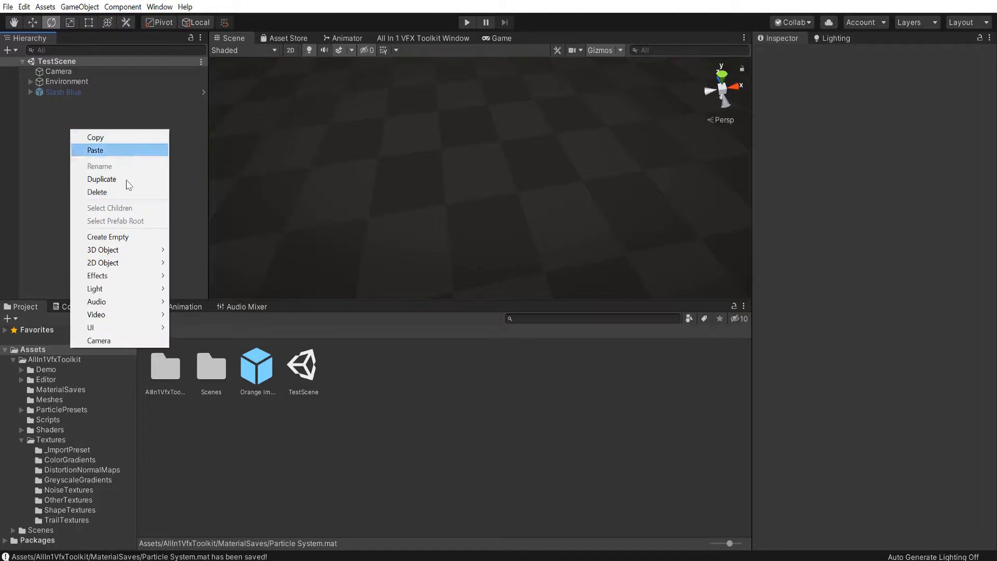
{"action": "mouse_move", "coordinate": [109, 276]}
{"action": "left_click", "coordinate": [255, 275]}
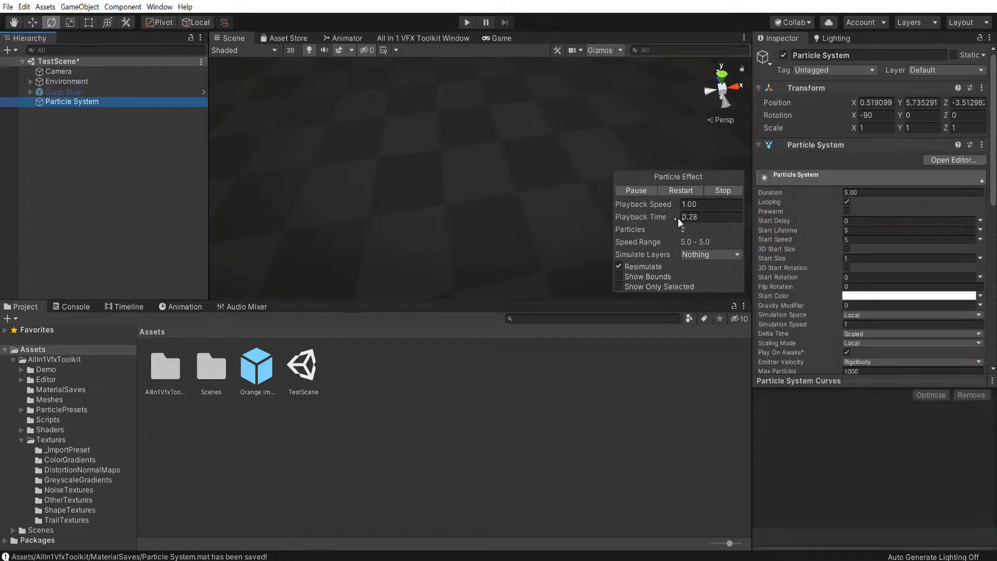
Reset the new particle system's transform, and raise it above the floor to about Y 2.83
{"action": "left_click", "coordinate": [983, 90]}
{"action": "left_click", "coordinate": [899, 100]}
{"action": "key", "text": "w"}
{"action": "left_click_drag", "start_coordinate": [441, 182], "coordinate": [466, 127]}
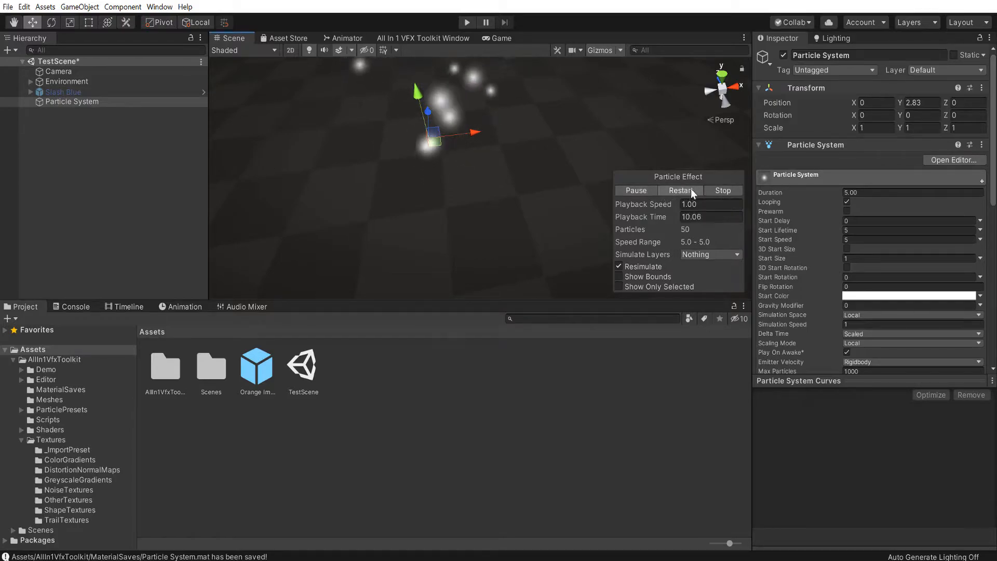
Rename the new particle system to "Slash Parent"
{"action": "left_click", "coordinate": [92, 102]}
{"action": "key", "text": "F2"}
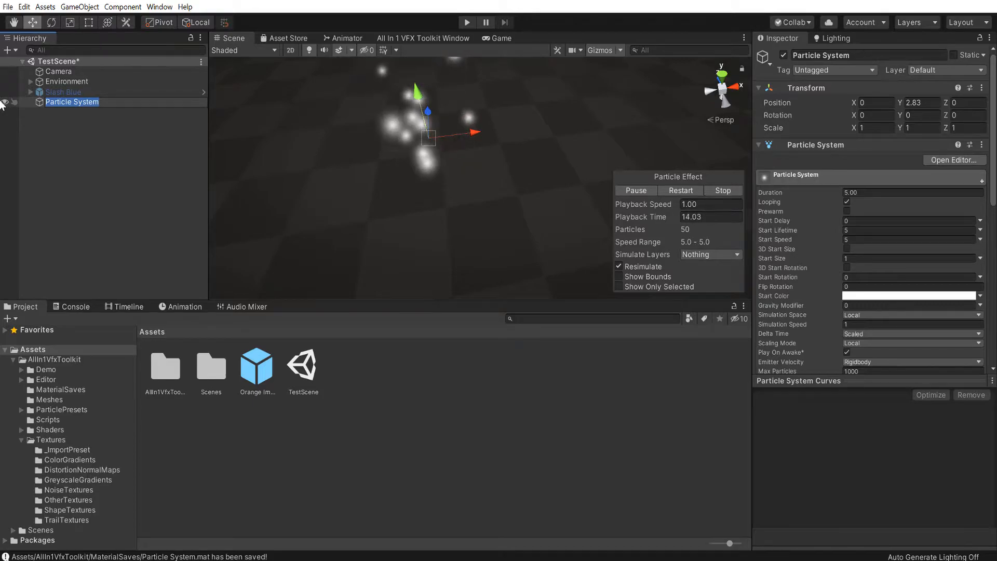
{"action": "type", "text": "Slash Pa"}
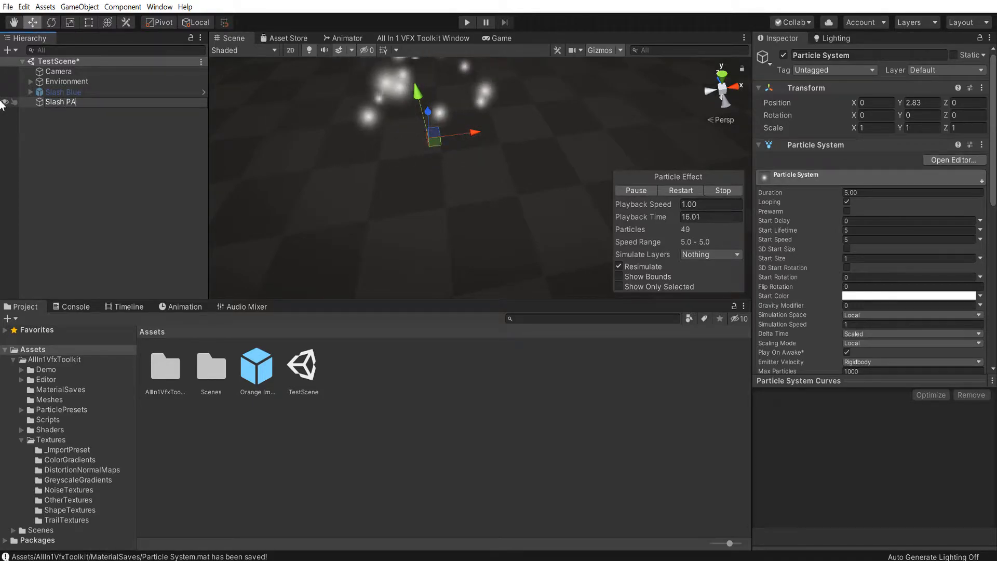
{"action": "type", "text": "rent"}
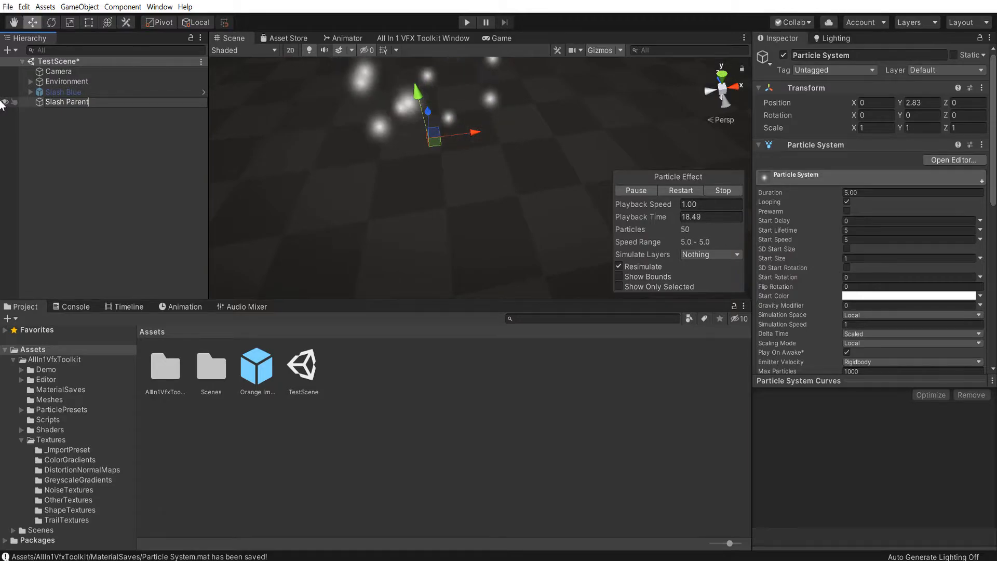
{"action": "key", "text": "Return"}
Disable the Emission, Shape and Renderer modules of Slash Parent
{"action": "scroll", "coordinate": [795, 165], "scroll_direction": "down", "scroll_amount": 10}
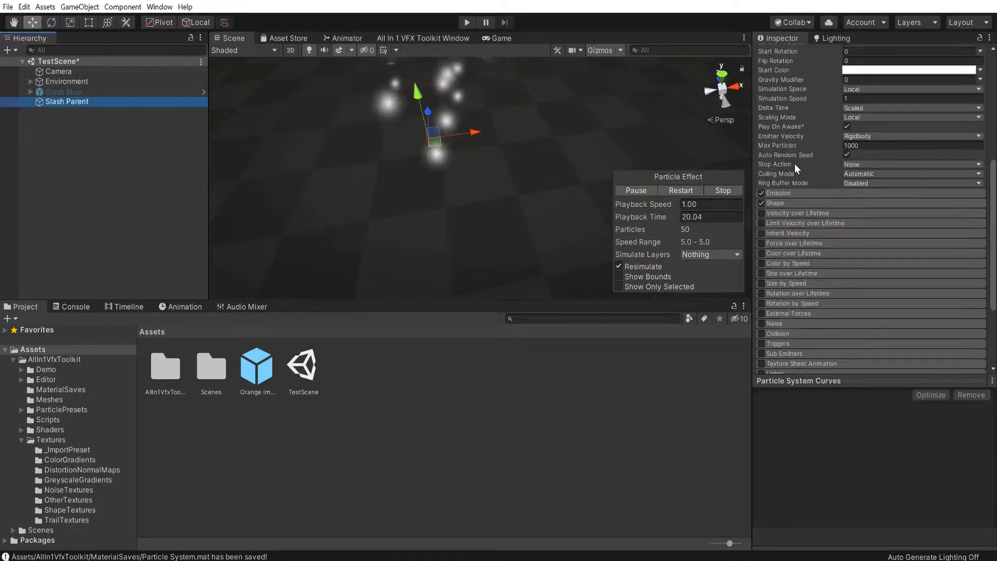
{"action": "left_click", "coordinate": [761, 194]}
{"action": "left_click", "coordinate": [760, 203]}
{"action": "scroll", "coordinate": [773, 239], "scroll_direction": "down", "scroll_amount": 5}
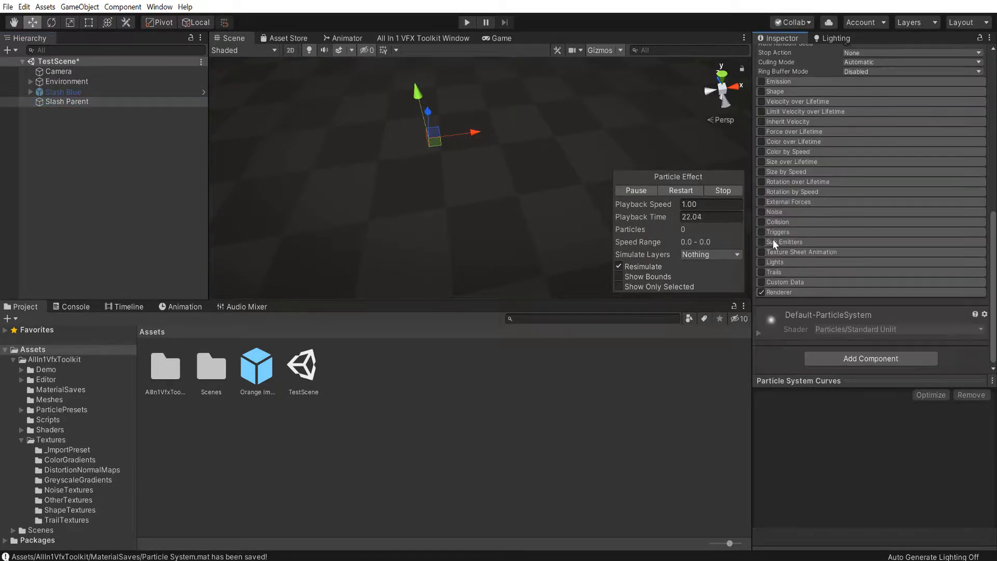
{"action": "left_click", "coordinate": [761, 292]}
Add a child particle system under Slash Parent
{"action": "right_click", "coordinate": [107, 103]}
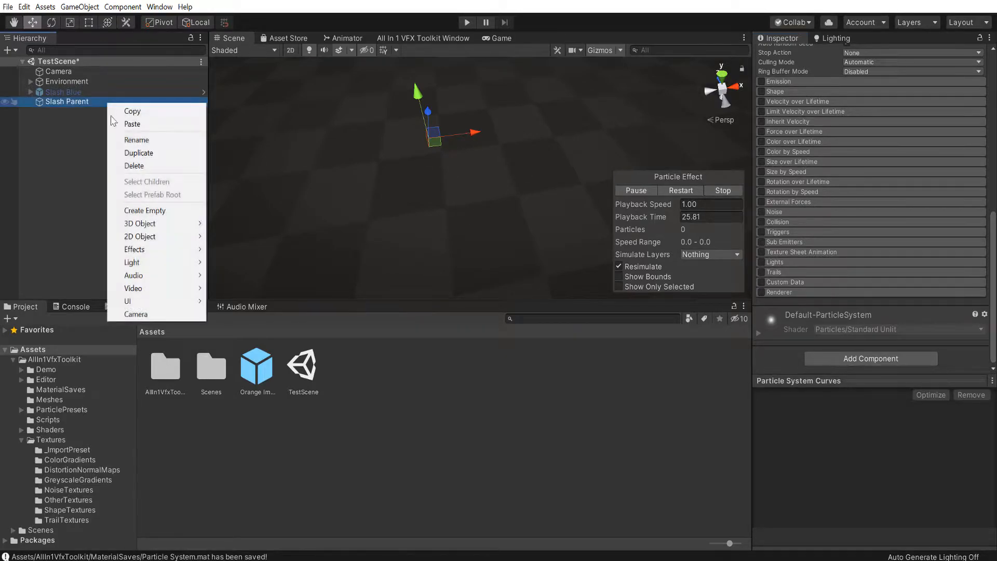
{"action": "mouse_move", "coordinate": [140, 249]}
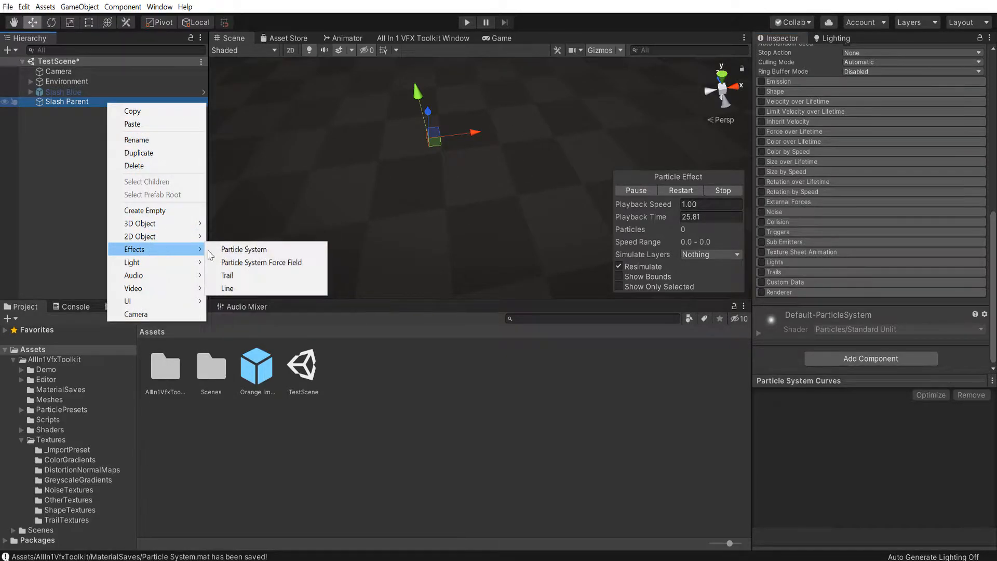
{"action": "left_click", "coordinate": [283, 248]}
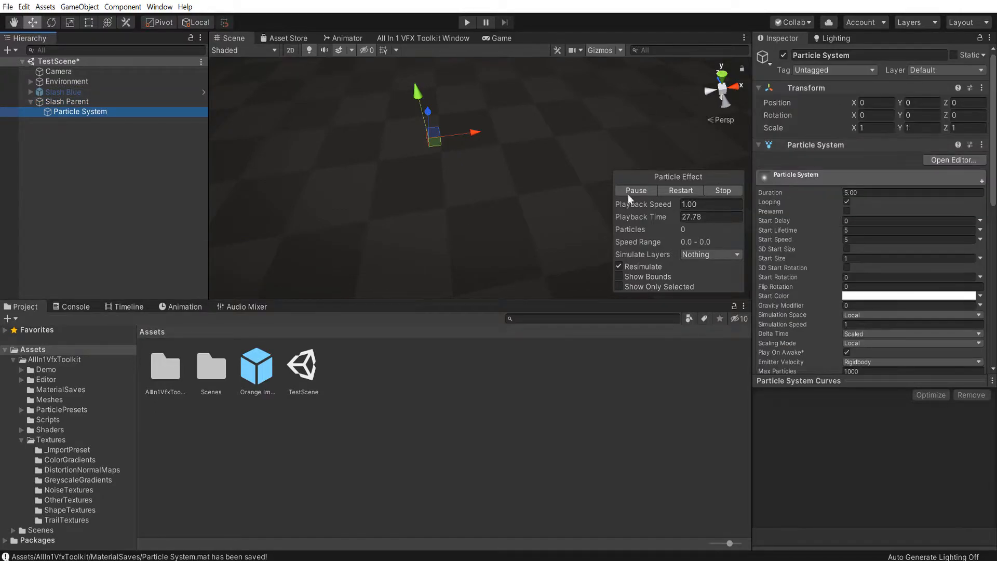
Add the AddAllIn1Vfx component and its AddAllIn1VfxParticleHelper component to the child particle system
{"action": "left_click_drag", "start_coordinate": [515, 183], "coordinate": [538, 137], "text": "alt"}
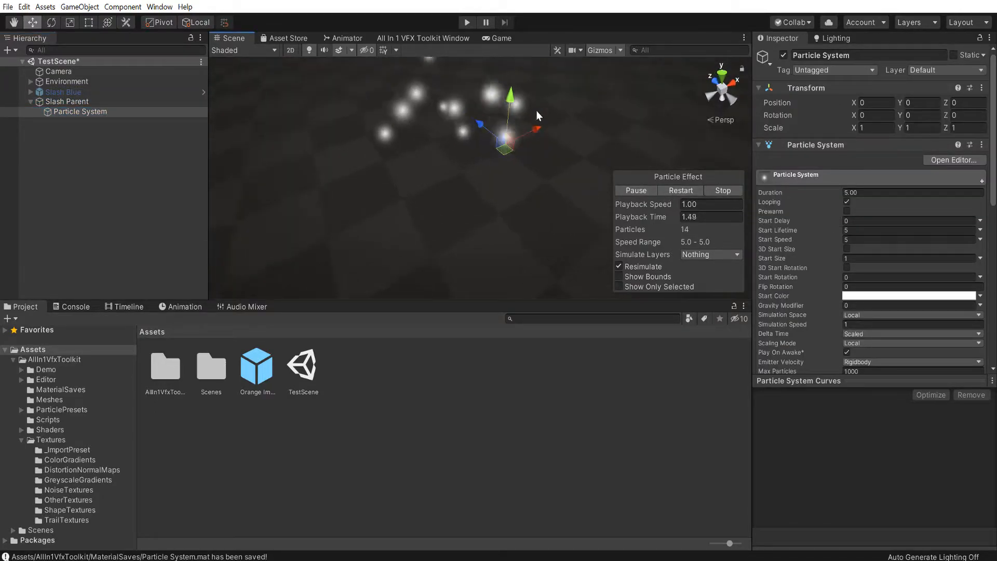
{"action": "scroll", "coordinate": [889, 229], "scroll_direction": "down", "scroll_amount": 8}
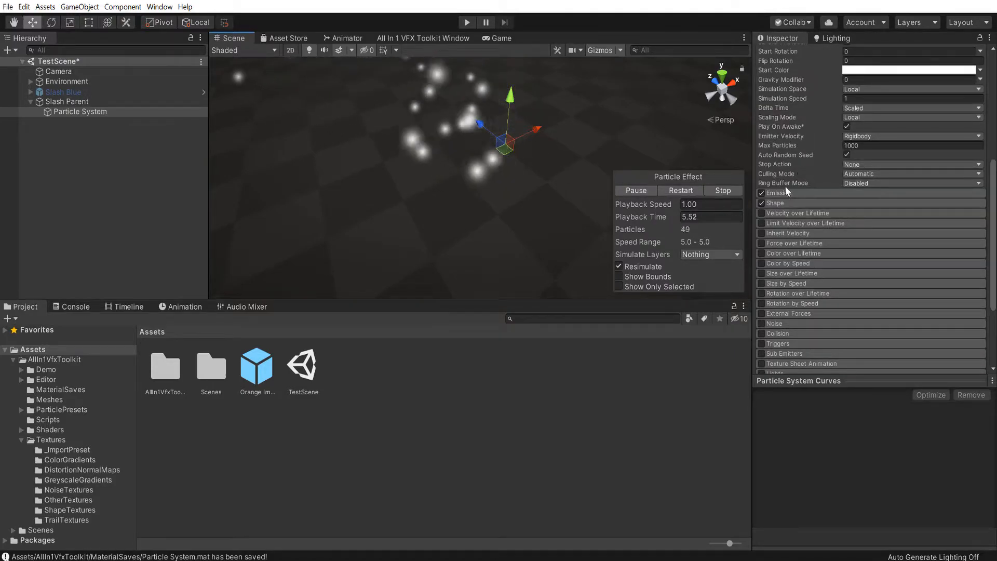
{"action": "scroll", "coordinate": [795, 223], "scroll_direction": "down", "scroll_amount": 4}
{"action": "left_click", "coordinate": [835, 358]}
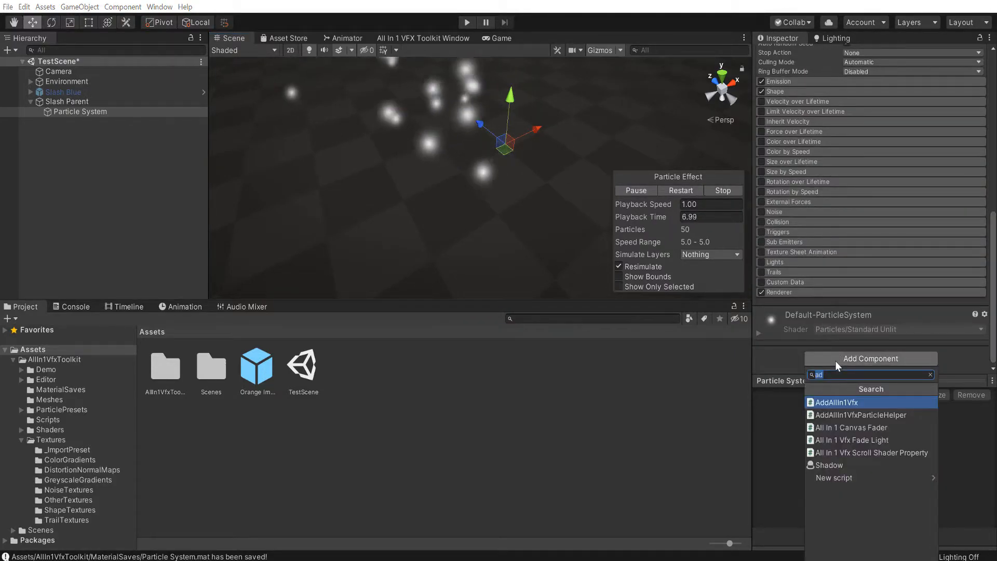
{"action": "left_click", "coordinate": [836, 400]}
{"action": "scroll", "coordinate": [861, 267], "scroll_direction": "down", "scroll_amount": 5}
{"action": "left_click", "coordinate": [852, 264]}
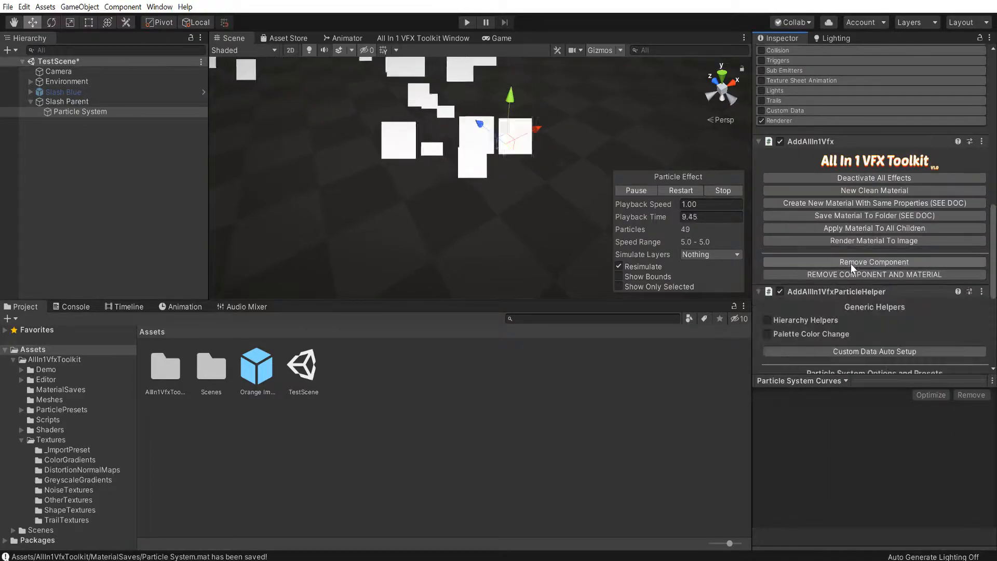
Move the AddAllIn1Vfx and AddAllIn1VfxParticleHelper components above the Particle System component
{"action": "right_click", "coordinate": [819, 145]}
{"action": "left_click", "coordinate": [852, 208]}
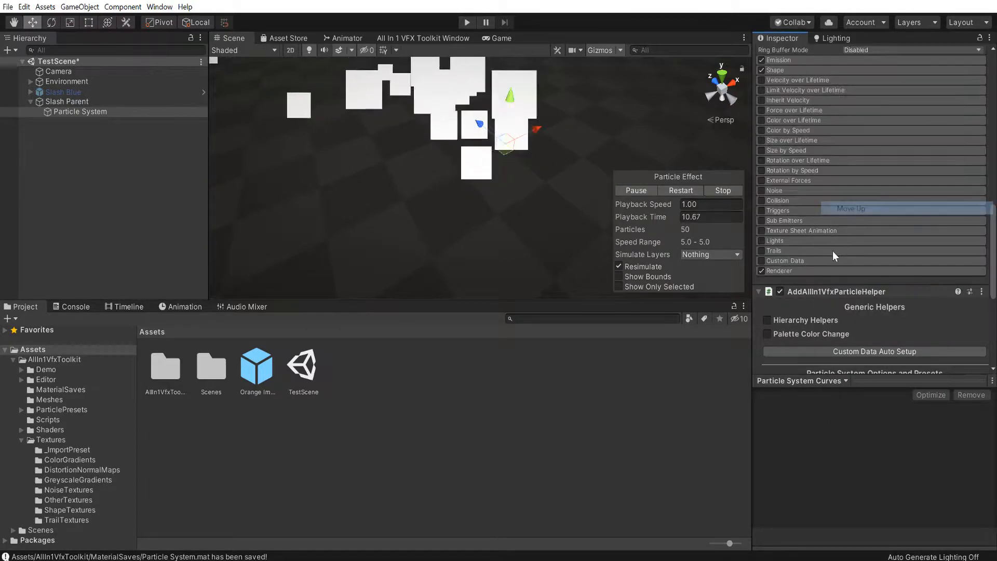
{"action": "right_click", "coordinate": [814, 292]}
{"action": "left_click", "coordinate": [847, 355]}
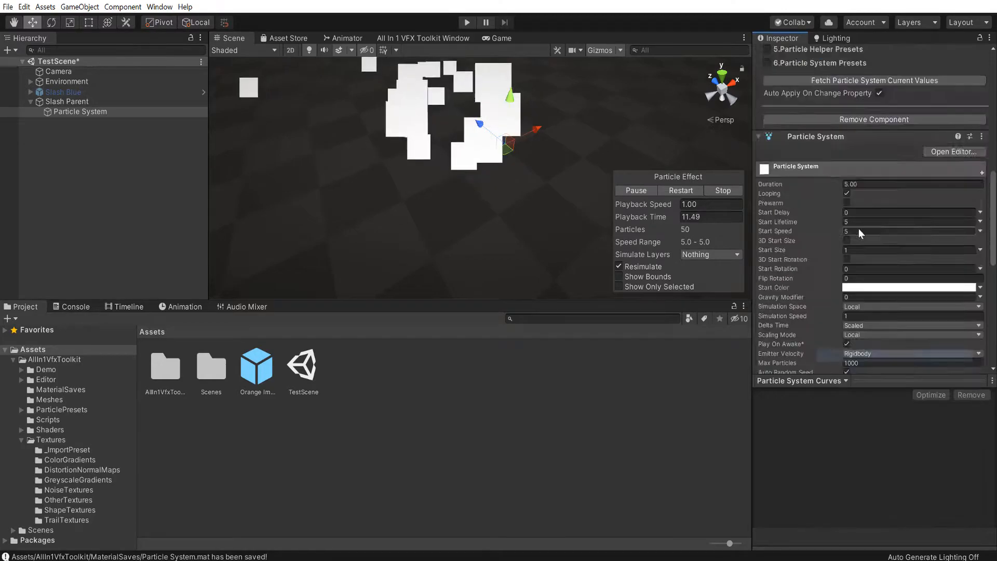
In the particle helper's emission options, enable burst with a minimum and maximum of 1 particle
{"action": "scroll", "coordinate": [831, 242], "scroll_direction": "down", "scroll_amount": 3}
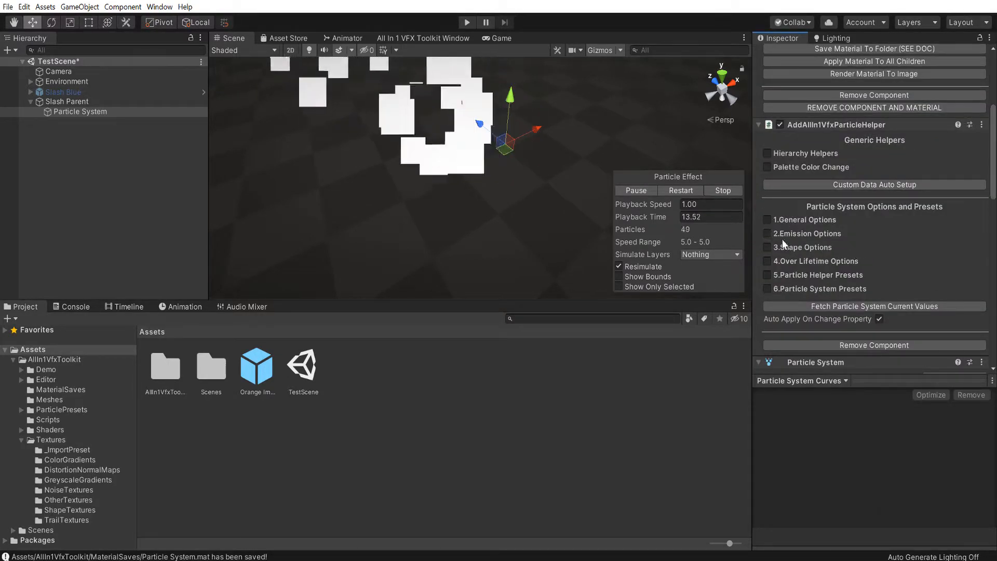
{"action": "left_click", "coordinate": [768, 234]}
{"action": "left_click", "coordinate": [858, 248]}
{"action": "left_click", "coordinate": [866, 274]}
{"action": "type", "text": "1"}
{"action": "key", "text": "Tab"}
{"action": "type", "text": "1"}
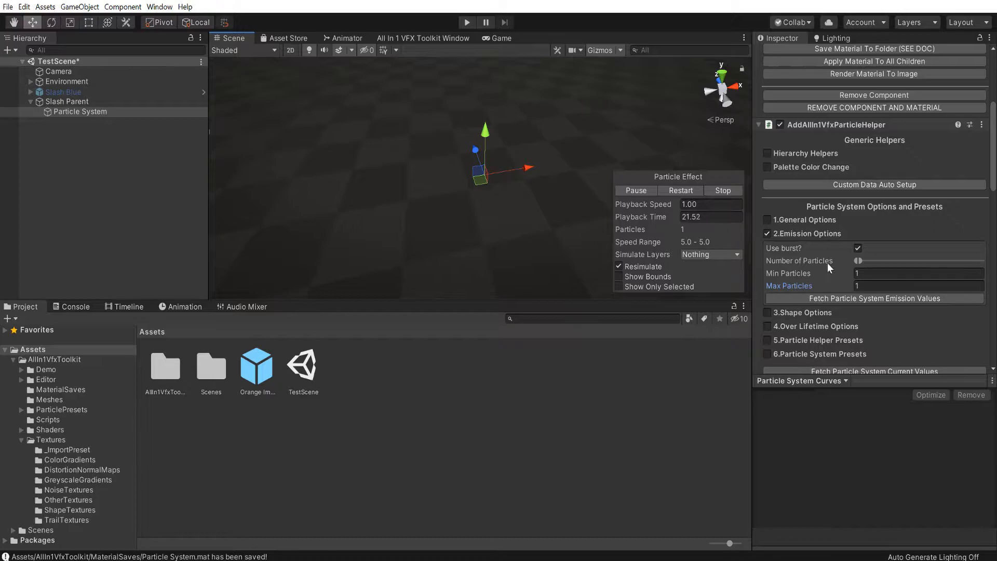
Turn on the selection wireframe display in the Scene view's gizmo options
{"action": "left_click", "coordinate": [620, 50]}
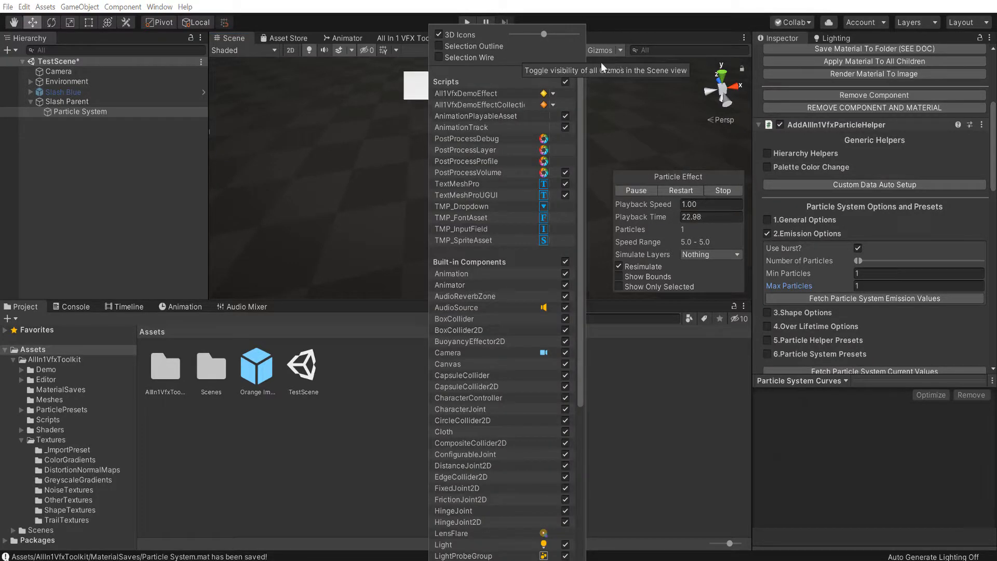
{"action": "left_click", "coordinate": [466, 47]}
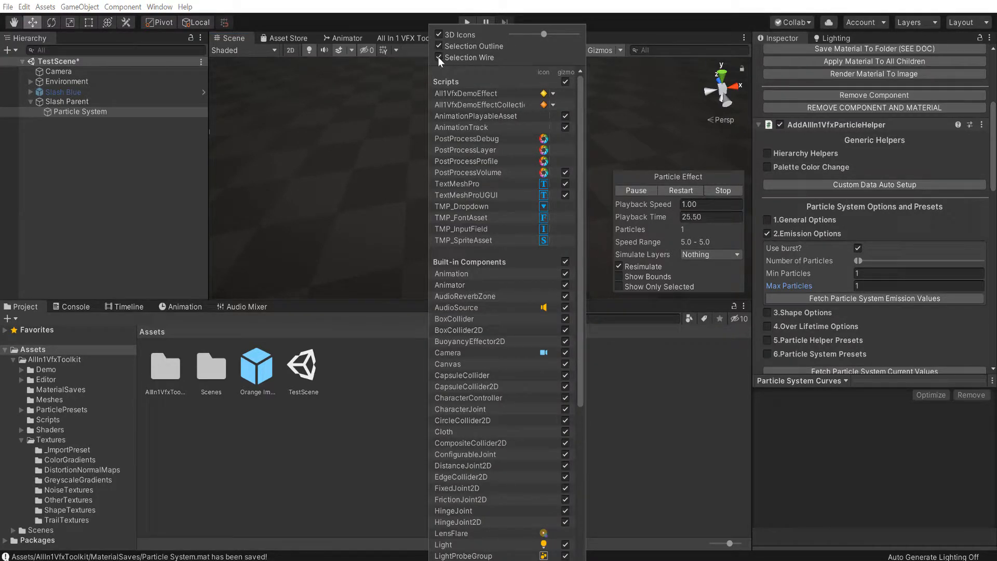
{"action": "left_click", "coordinate": [606, 18]}
Set the render mode in the child particle system's Renderer module to Mesh
{"action": "scroll", "coordinate": [857, 239], "scroll_direction": "down", "scroll_amount": 15}
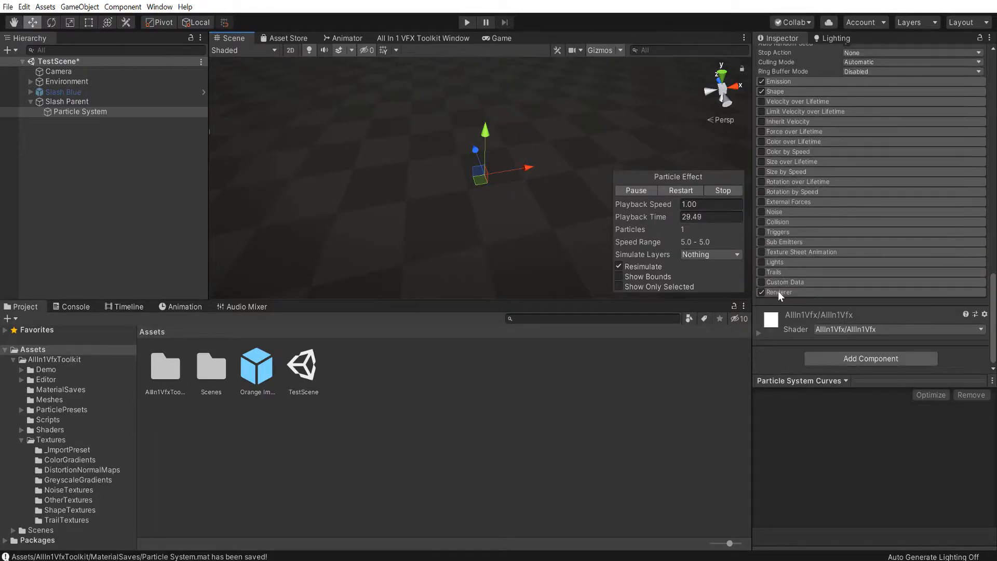
{"action": "left_click", "coordinate": [778, 292]}
{"action": "scroll", "coordinate": [803, 277], "scroll_direction": "down", "scroll_amount": 3}
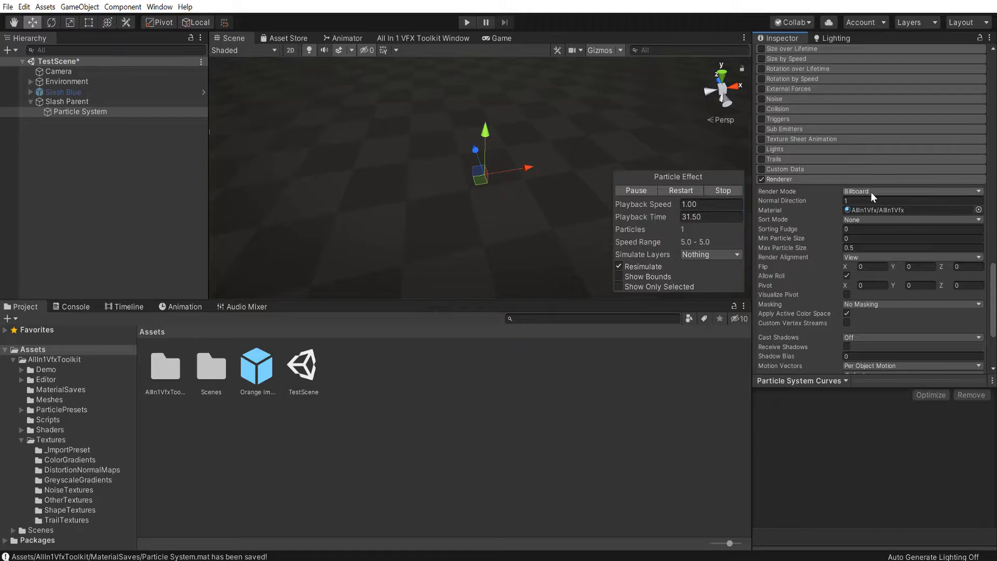
{"action": "left_click", "coordinate": [872, 192]}
{"action": "left_click", "coordinate": [881, 254]}
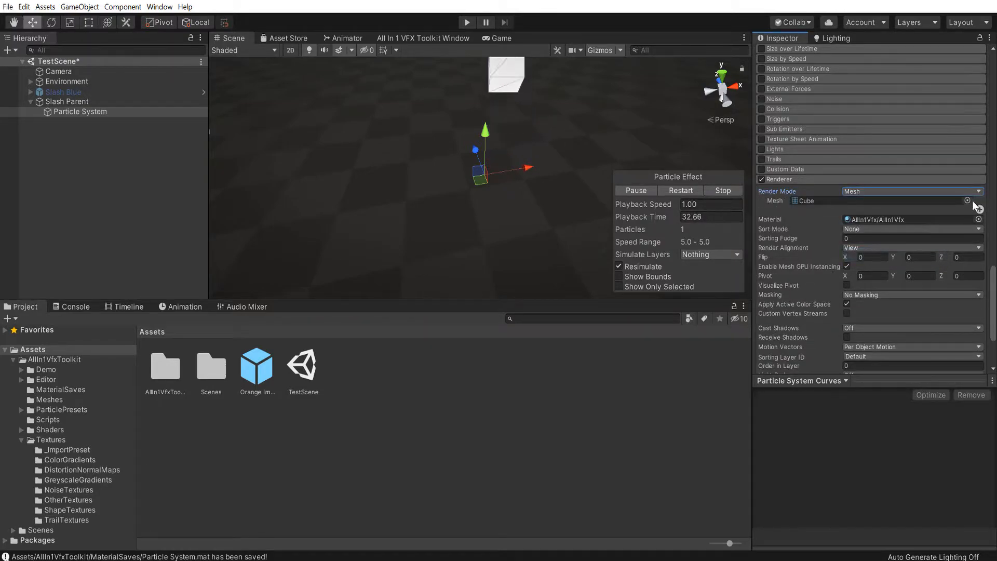
Assign the Slash6 mesh to the renderer, then replay the effect and pause it while the particle is in view
{"action": "left_click", "coordinate": [968, 200]}
{"action": "type", "text": "slash"}
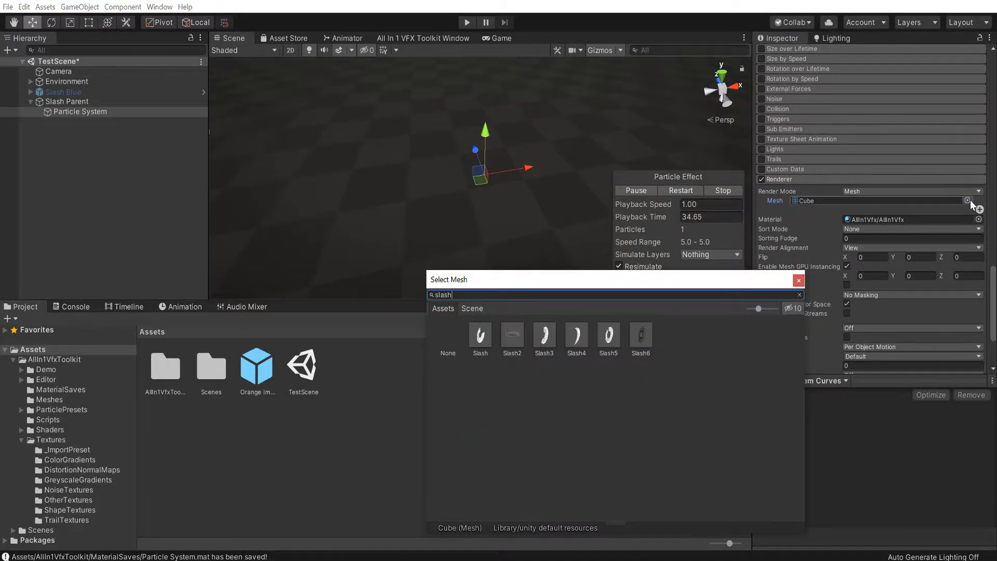
{"action": "double_click", "coordinate": [638, 337]}
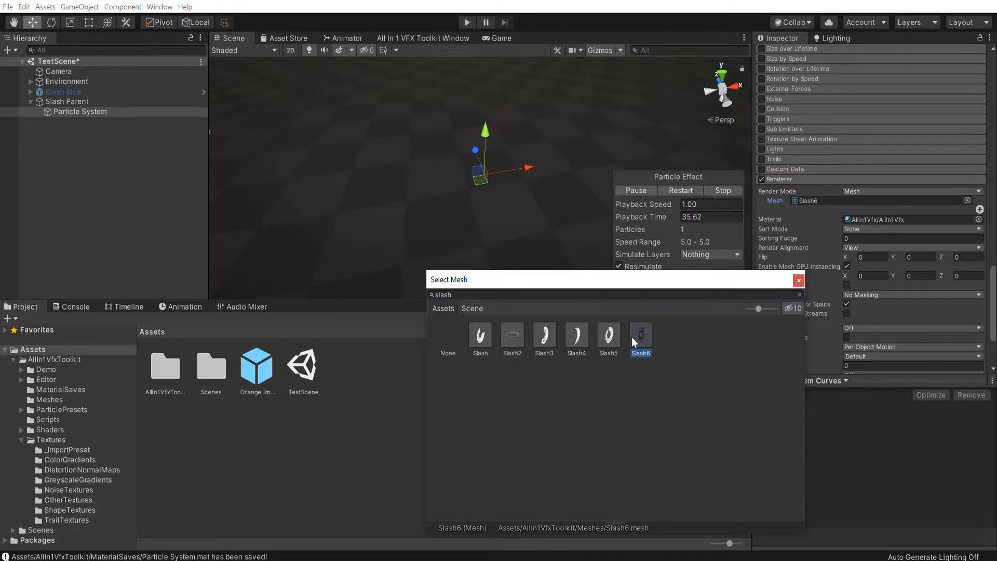
{"action": "left_click", "coordinate": [662, 189]}
{"action": "left_click", "coordinate": [634, 190]}
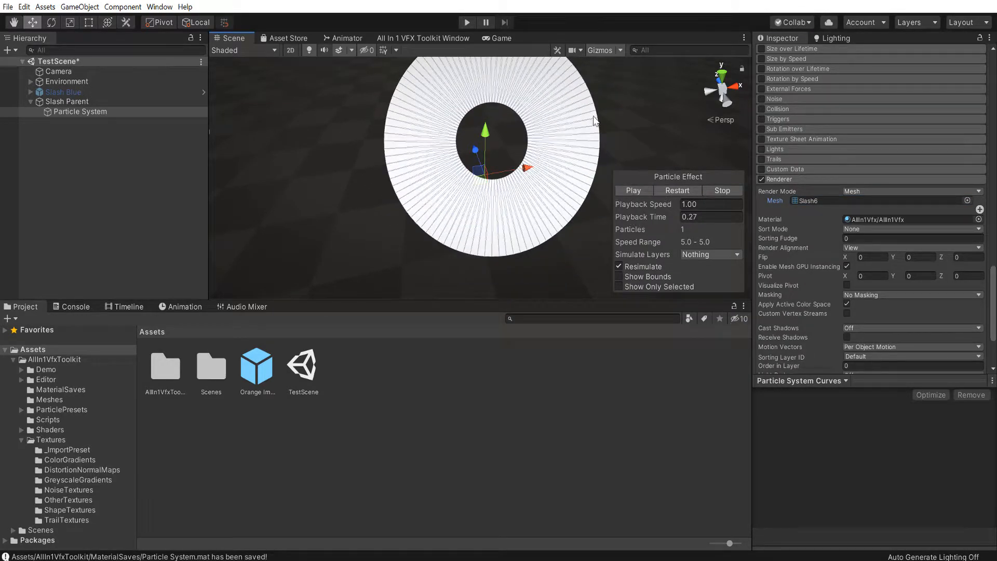
Locate the Slash6 mesh in the project and examine the other meshes available in the toolkit's Meshes folder
{"action": "left_click", "coordinate": [831, 200]}
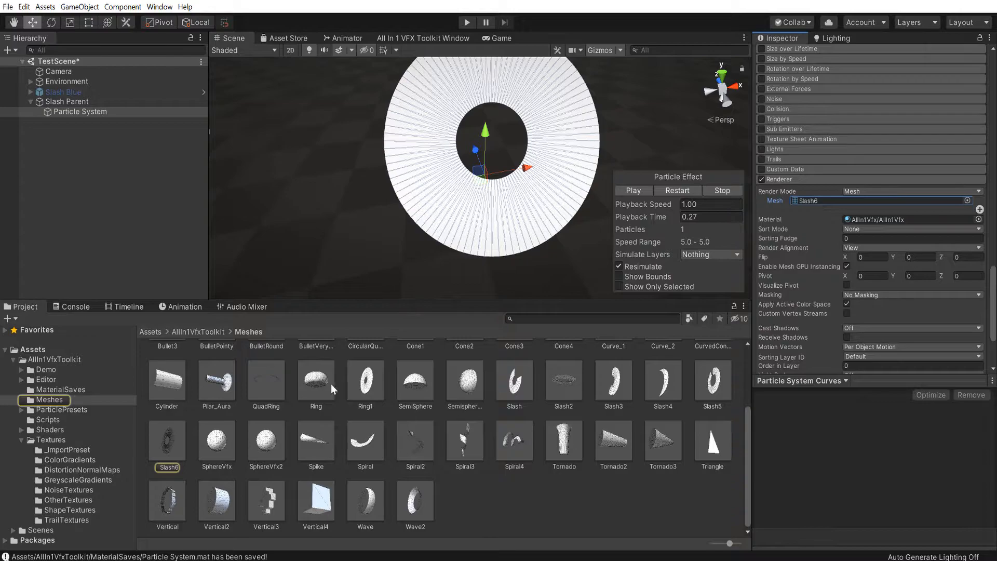
{"action": "scroll", "coordinate": [335, 414], "scroll_direction": "up", "scroll_amount": 3}
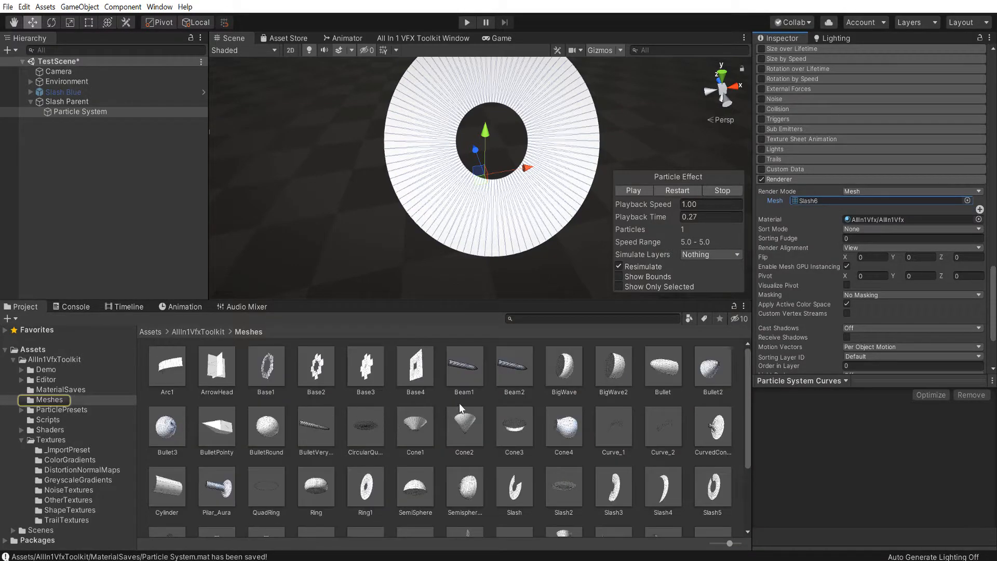
{"action": "scroll", "coordinate": [528, 425], "scroll_direction": "down", "scroll_amount": 3}
{"action": "scroll", "coordinate": [439, 397], "scroll_direction": "up", "scroll_amount": 3}
{"action": "scroll", "coordinate": [420, 408], "scroll_direction": "down", "scroll_amount": 3}
{"action": "scroll", "coordinate": [494, 477], "scroll_direction": "up", "scroll_amount": 3}
{"action": "scroll", "coordinate": [698, 455], "scroll_direction": "down", "scroll_amount": 3}
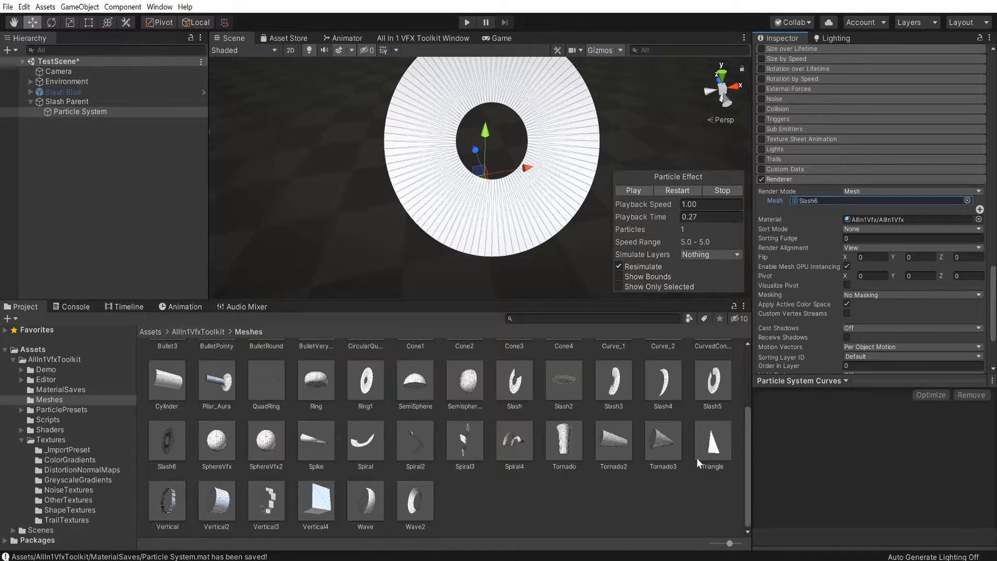
{"action": "scroll", "coordinate": [521, 455], "scroll_direction": "up", "scroll_amount": 1}
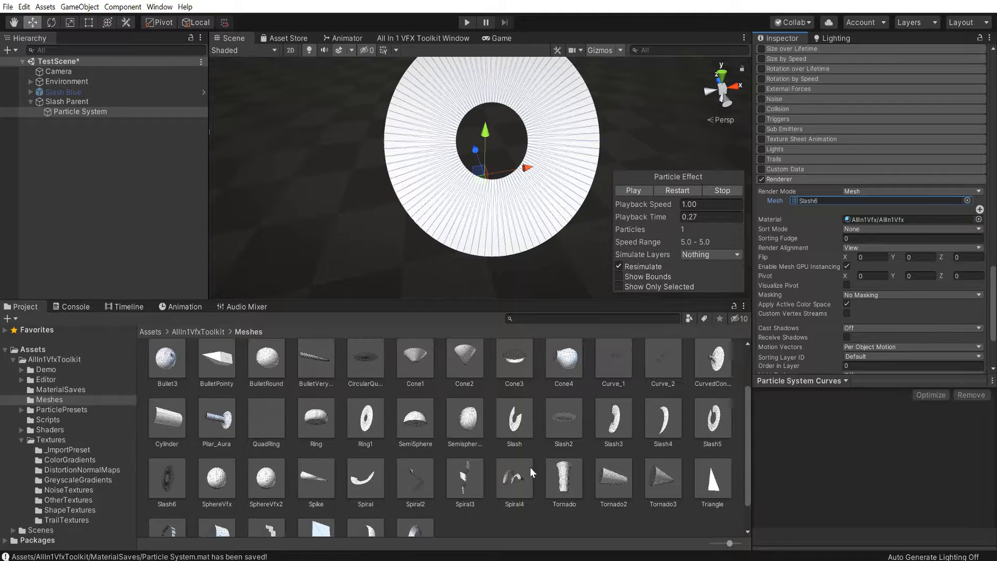
{"action": "scroll", "coordinate": [459, 434], "scroll_direction": "up", "scroll_amount": 1}
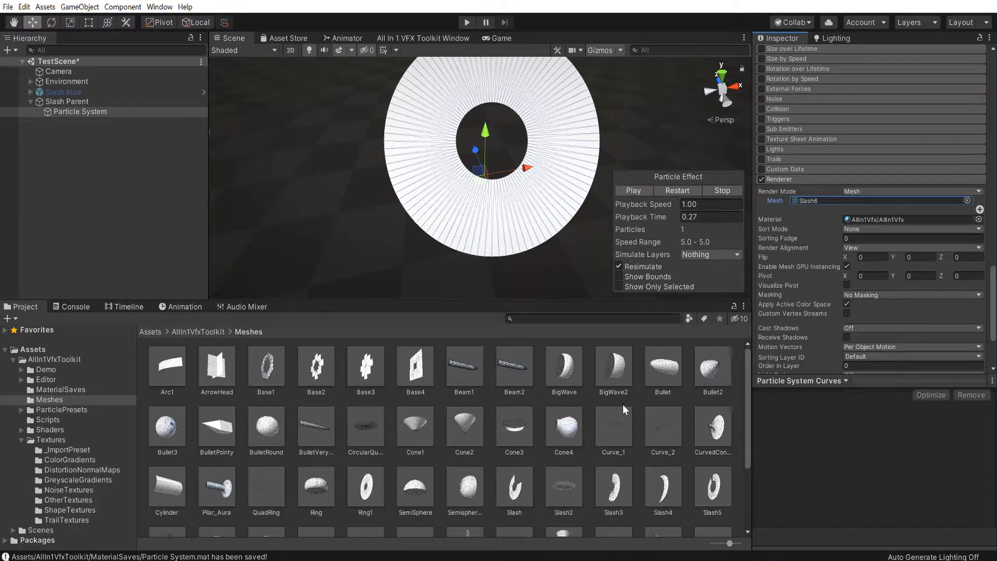
{"action": "scroll", "coordinate": [503, 425], "scroll_direction": "down", "scroll_amount": 1}
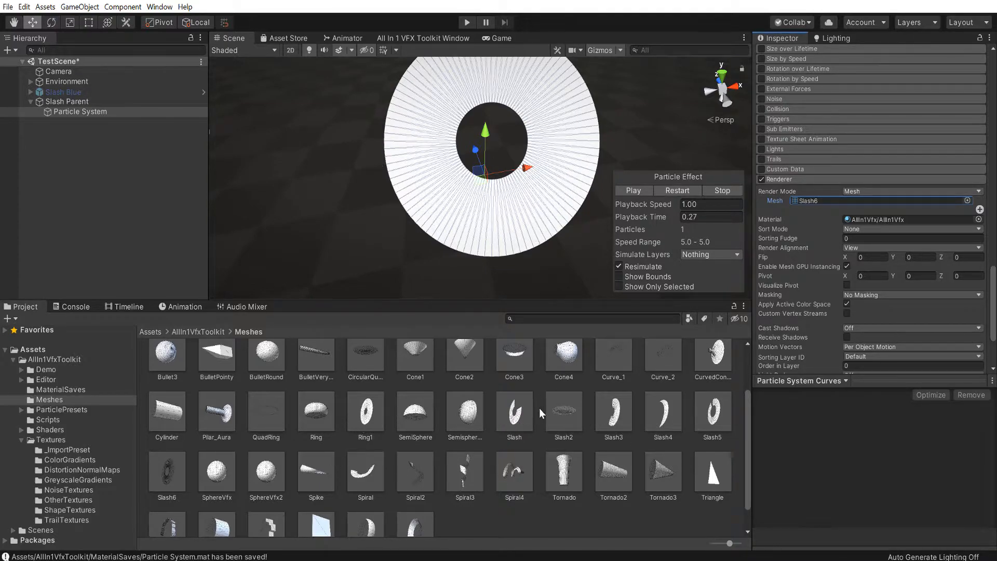
{"action": "scroll", "coordinate": [499, 379], "scroll_direction": "up", "scroll_amount": 1}
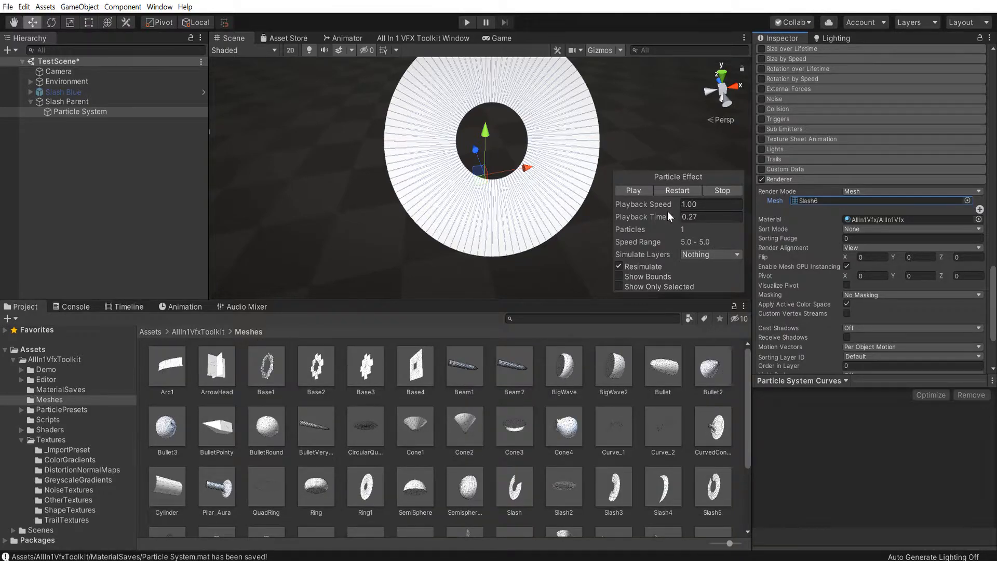
Set the Render Alignment of the child particle system's renderer to Local
{"action": "left_click_drag", "start_coordinate": [526, 237], "coordinate": [577, 275], "text": "alt"}
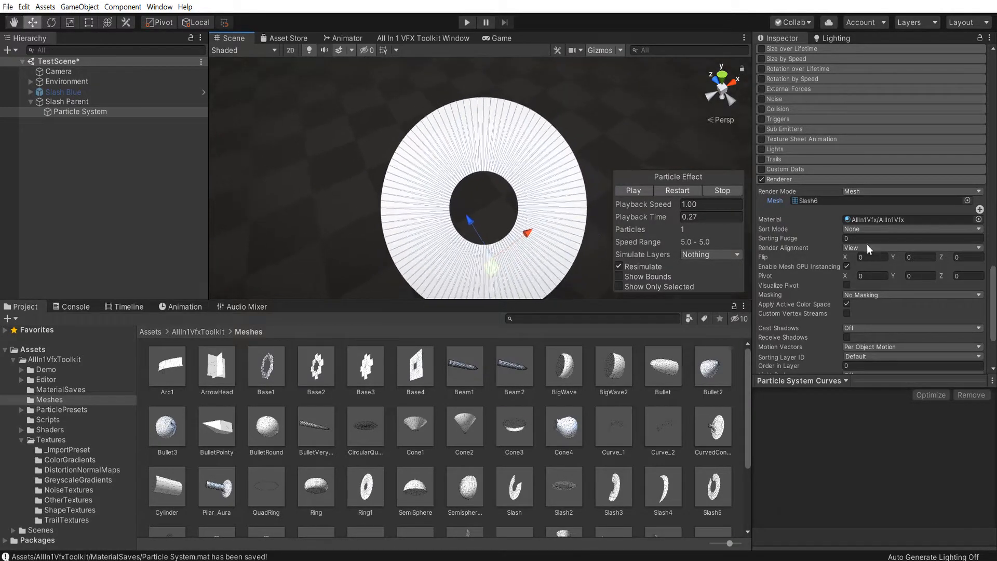
{"action": "left_click", "coordinate": [853, 248]}
{"action": "left_click", "coordinate": [868, 287]}
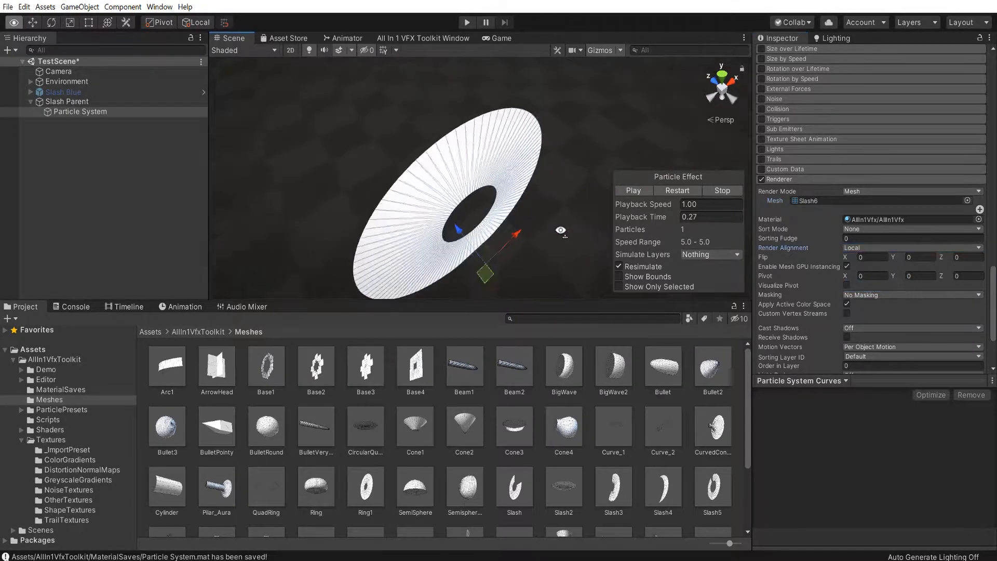
Set the child Particle System's X rotation to 90 in its transform so the slash ring lies flat
{"action": "scroll", "coordinate": [842, 170], "scroll_direction": "up", "scroll_amount": 10}
{"action": "scroll", "coordinate": [842, 170], "scroll_direction": "up", "scroll_amount": 10}
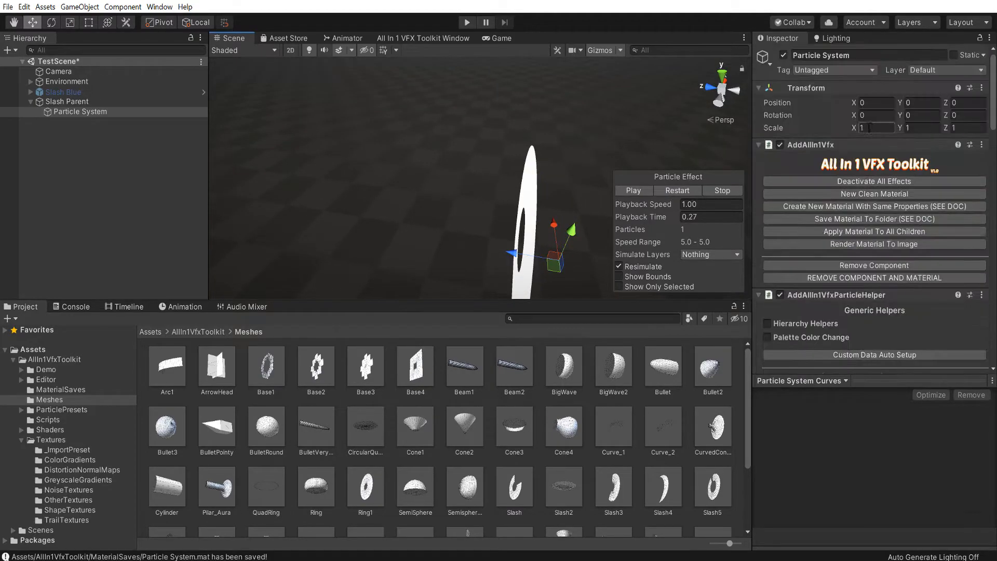
{"action": "mouse_move", "coordinate": [857, 119]}
{"action": "left_mouse_down"}
{"action": "mouse_move", "coordinate": [883, 119]}
{"action": "mouse_move", "coordinate": [861, 116]}
{"action": "left_mouse_up"}
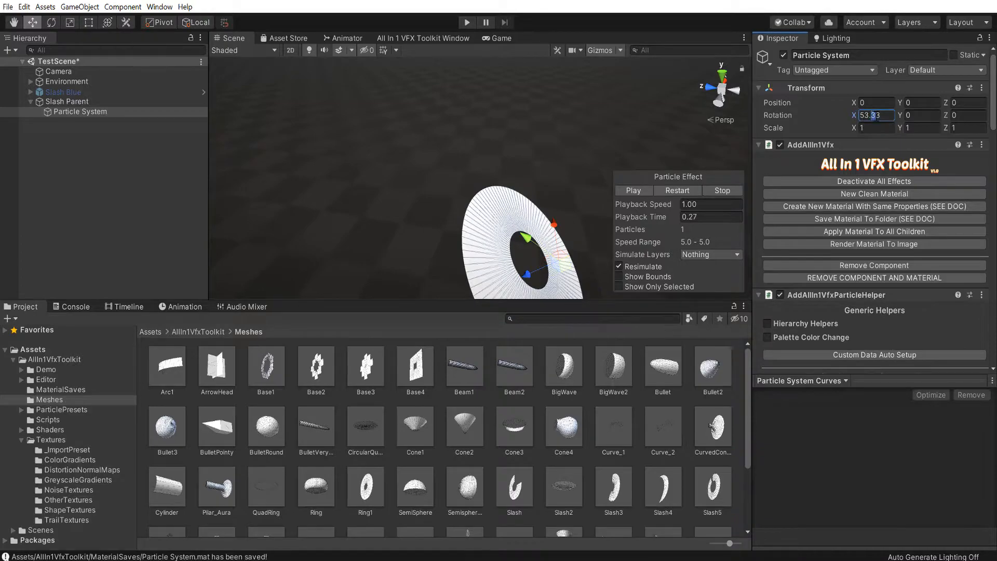
{"action": "key", "text": "ctrl+a"}
{"action": "type", "text": "90"}
{"action": "right_click_drag", "start_coordinate": [468, 136], "coordinate": [332, 170]}
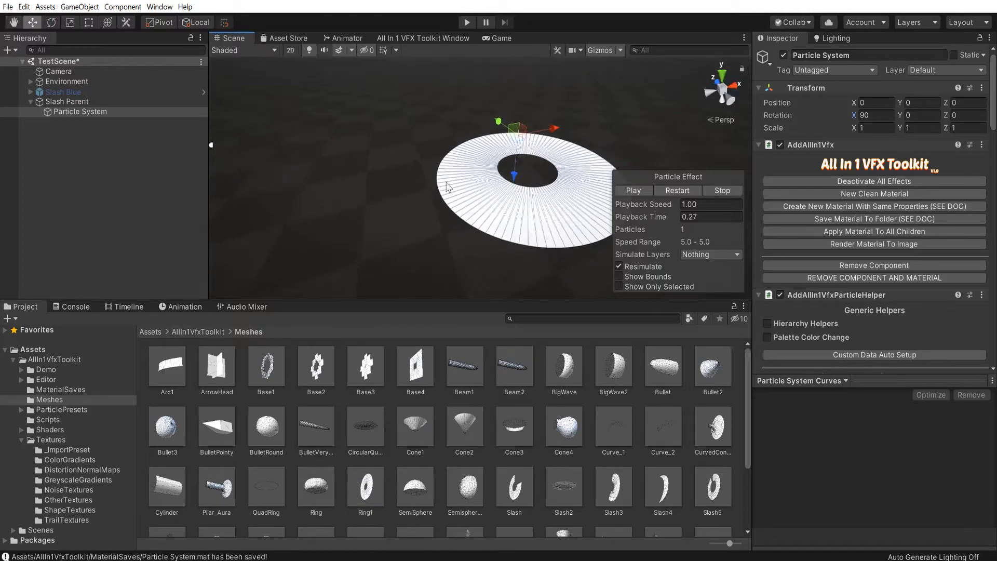
Search for "sla" and assign the soft vertical gradient slash texture as the material's Shape1 Texture
{"action": "scroll", "coordinate": [871, 246], "scroll_direction": "down", "scroll_amount": 15}
{"action": "left_click", "coordinate": [778, 316]}
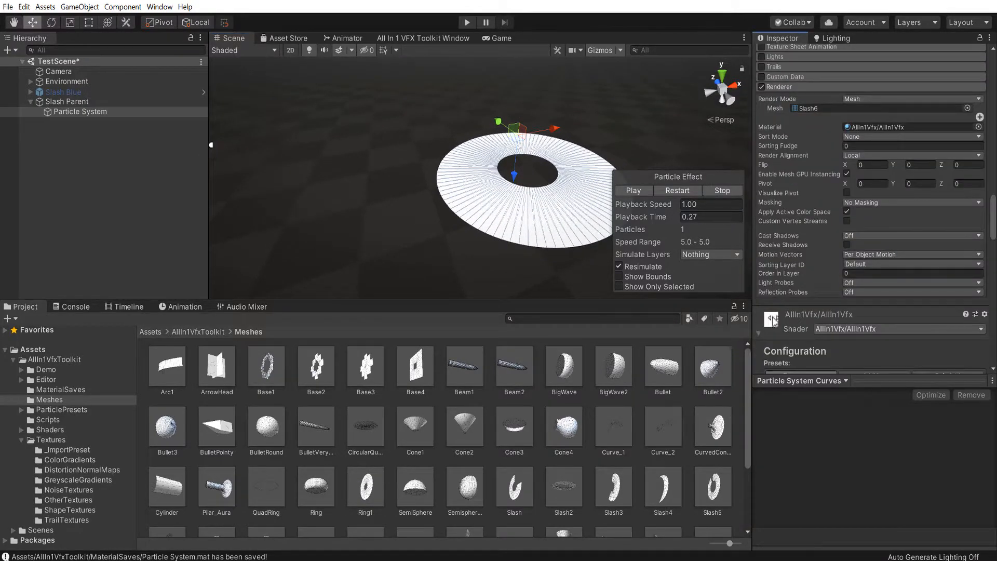
{"action": "scroll", "coordinate": [779, 266], "scroll_direction": "down", "scroll_amount": 10}
{"action": "scroll", "coordinate": [784, 258], "scroll_direction": "up", "scroll_amount": 3}
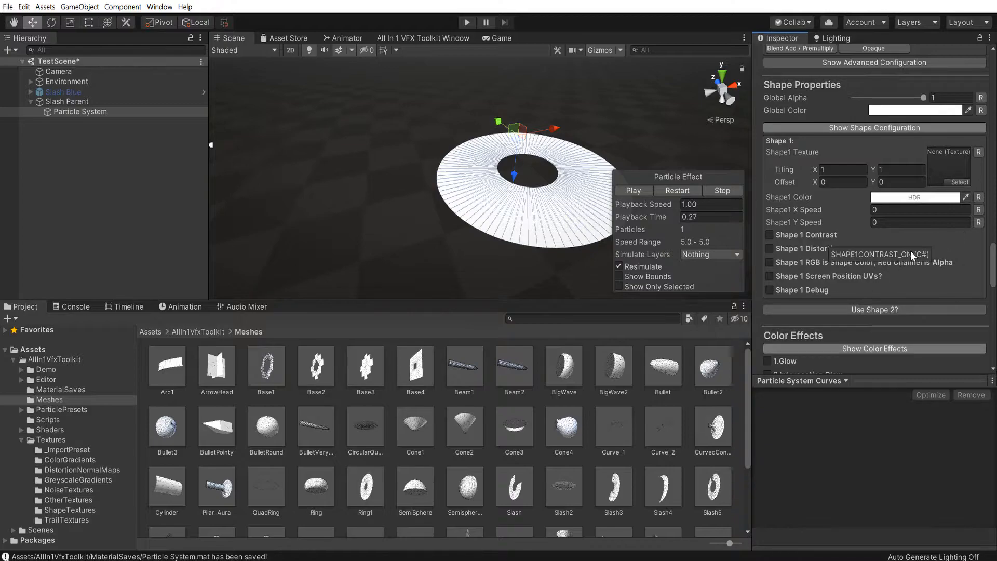
{"action": "left_click", "coordinate": [960, 182]}
{"action": "type", "text": "sla"}
{"action": "double_click", "coordinate": [548, 340]}
{"action": "right_click_drag", "start_coordinate": [525, 213], "coordinate": [439, 291]}
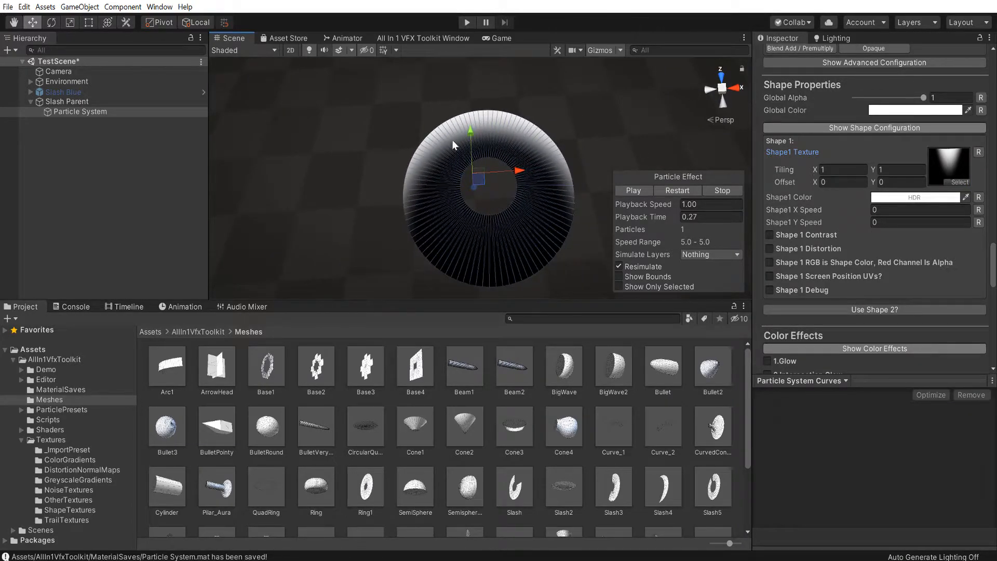
Turn off the selection wireframe display in the Scene view's gizmo options
{"action": "left_click", "coordinate": [617, 52]}
{"action": "left_click", "coordinate": [455, 54]}
{"action": "left_click", "coordinate": [637, 39]}
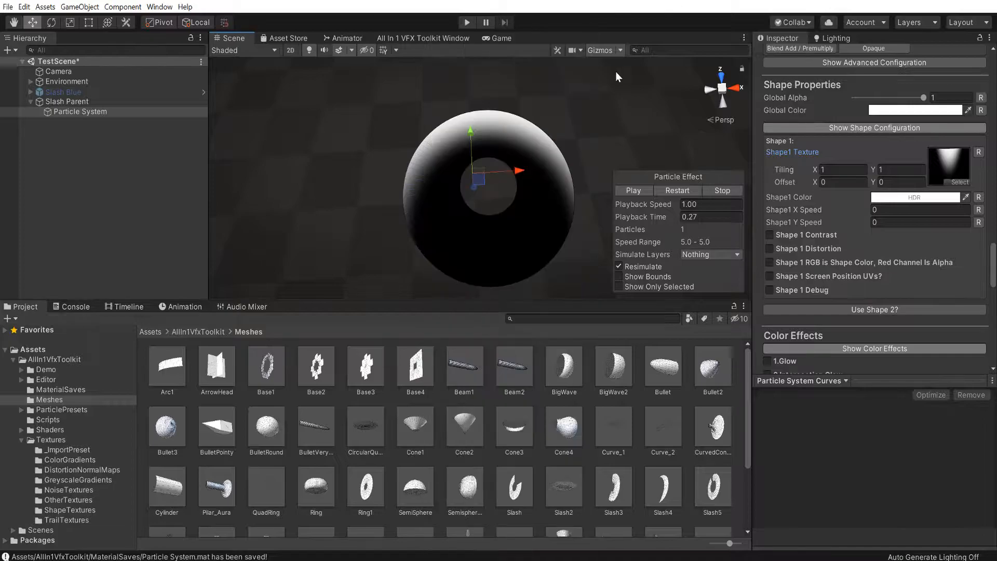
{"action": "right_click_drag", "start_coordinate": [597, 98], "coordinate": [585, 154]}
{"action": "scroll", "coordinate": [540, 145], "scroll_direction": "up", "scroll_amount": 2}
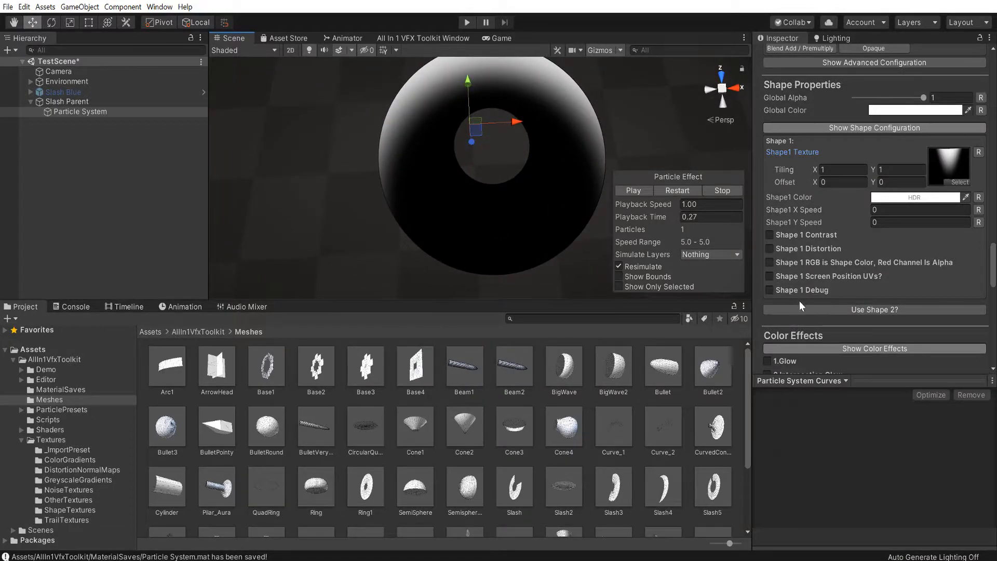
Enable Shape 2 in the material and assign it a noise texture found by searching "noise"
{"action": "scroll", "coordinate": [800, 301], "scroll_direction": "down", "scroll_amount": 5}
{"action": "left_click", "coordinate": [819, 193]}
{"action": "left_click", "coordinate": [961, 263]}
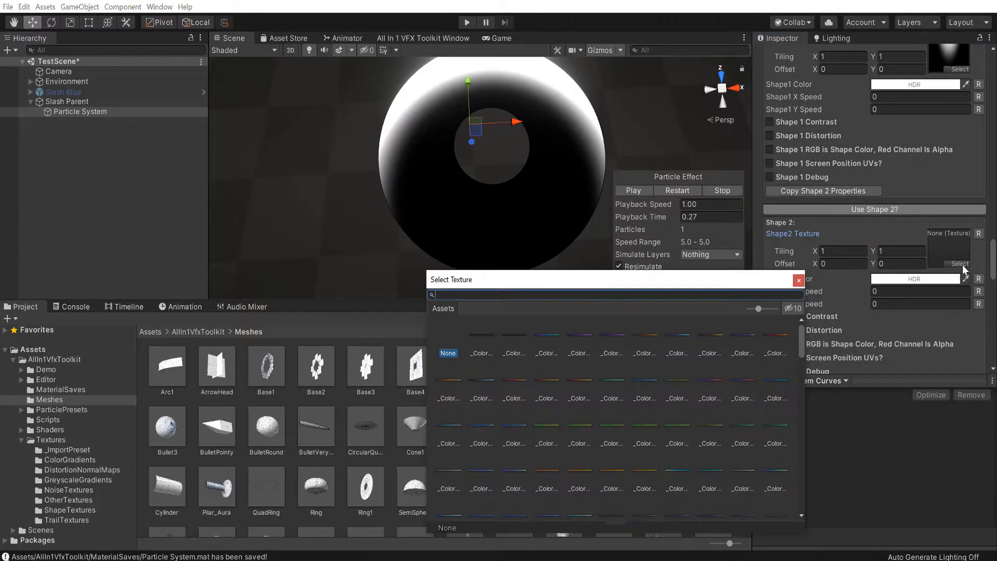
{"action": "type", "text": "noise"}
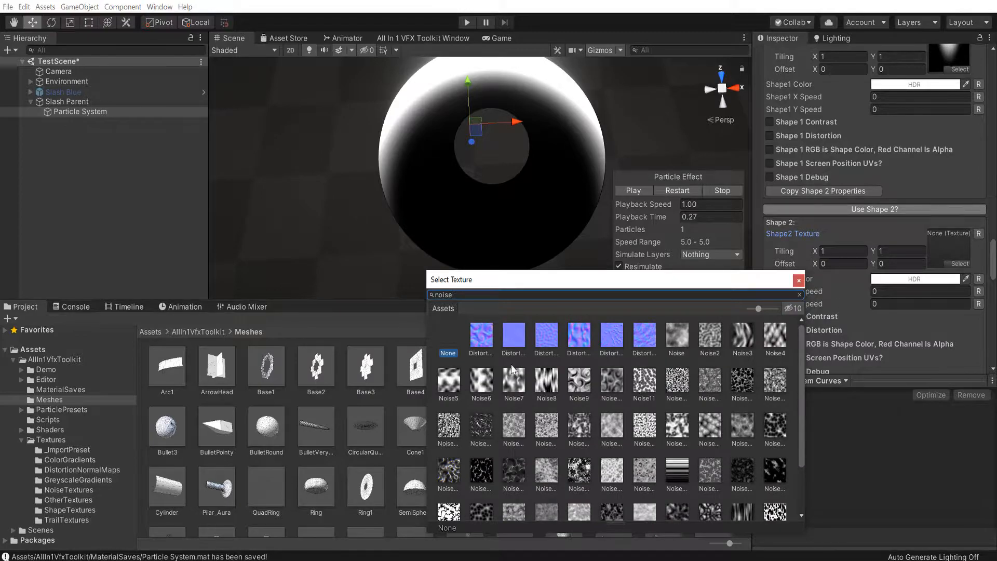
{"action": "double_click", "coordinate": [608, 390]}
Preview Shape 2 alone through its debug option, switch that off, and set Shape2 X Speed to 0.64 and Y Speed to 0.09
{"action": "right_click_drag", "start_coordinate": [483, 174], "coordinate": [489, 129]}
{"action": "scroll", "coordinate": [857, 195], "scroll_direction": "up", "scroll_amount": 3}
{"action": "scroll", "coordinate": [795, 288], "scroll_direction": "down", "scroll_amount": 3}
{"action": "scroll", "coordinate": [766, 352], "scroll_direction": "down", "scroll_amount": 2}
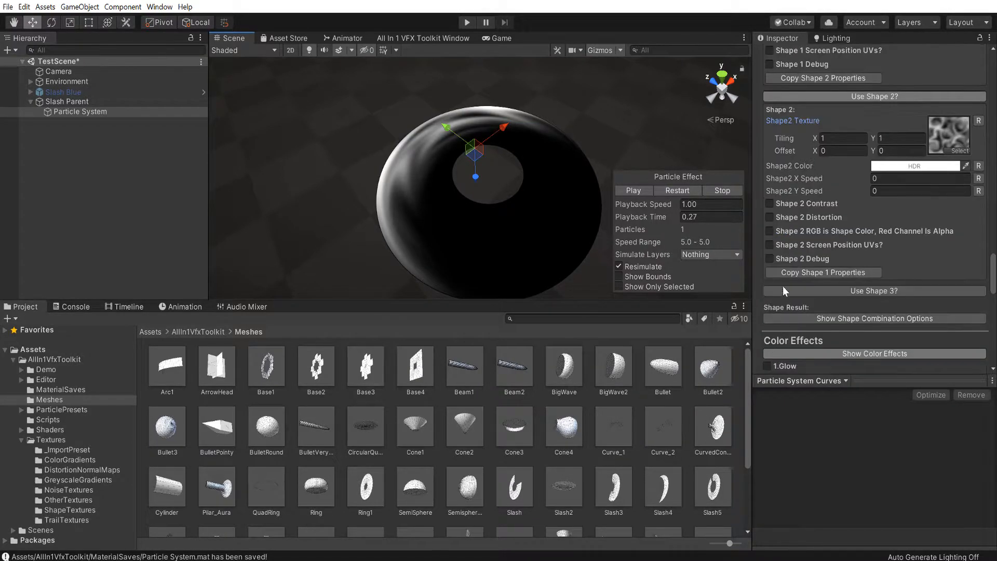
{"action": "left_click", "coordinate": [774, 259]}
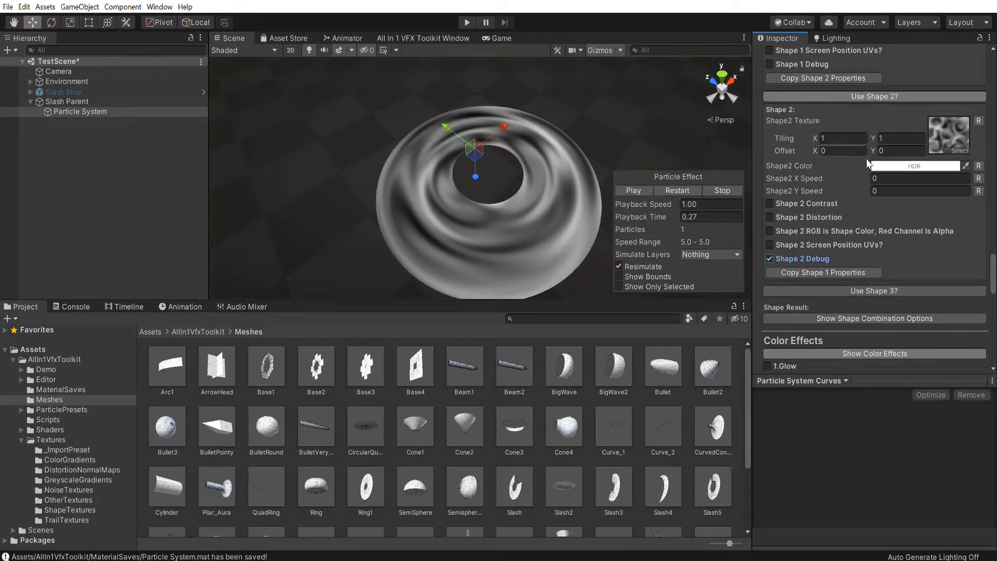
{"action": "left_click", "coordinate": [770, 259]}
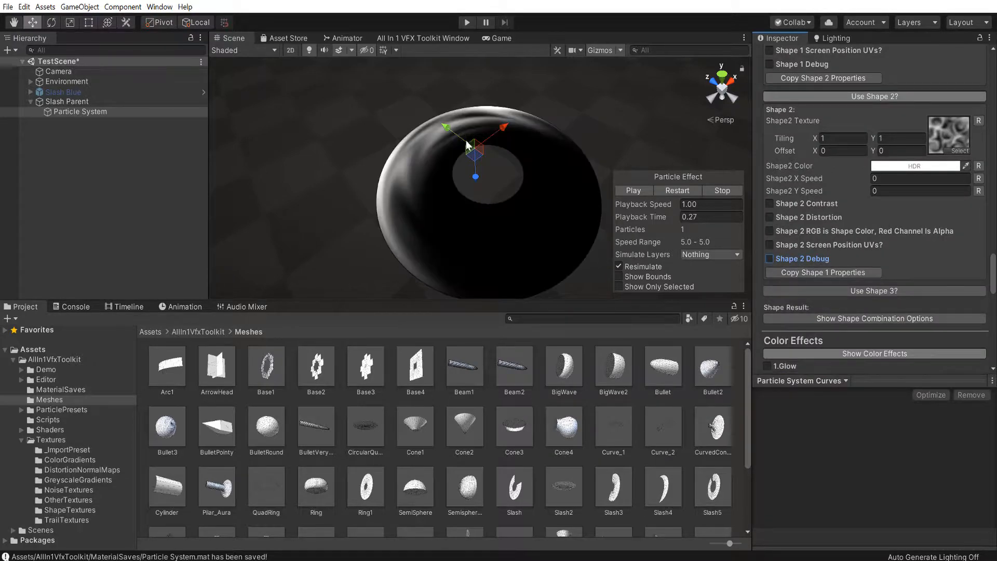
{"action": "mouse_move", "coordinate": [796, 179]}
{"action": "left_mouse_down"}
{"action": "mouse_move", "coordinate": [809, 177]}
{"action": "mouse_move", "coordinate": [802, 195]}
{"action": "left_mouse_up"}
{"action": "scroll", "coordinate": [867, 248], "scroll_direction": "down", "scroll_amount": 5}
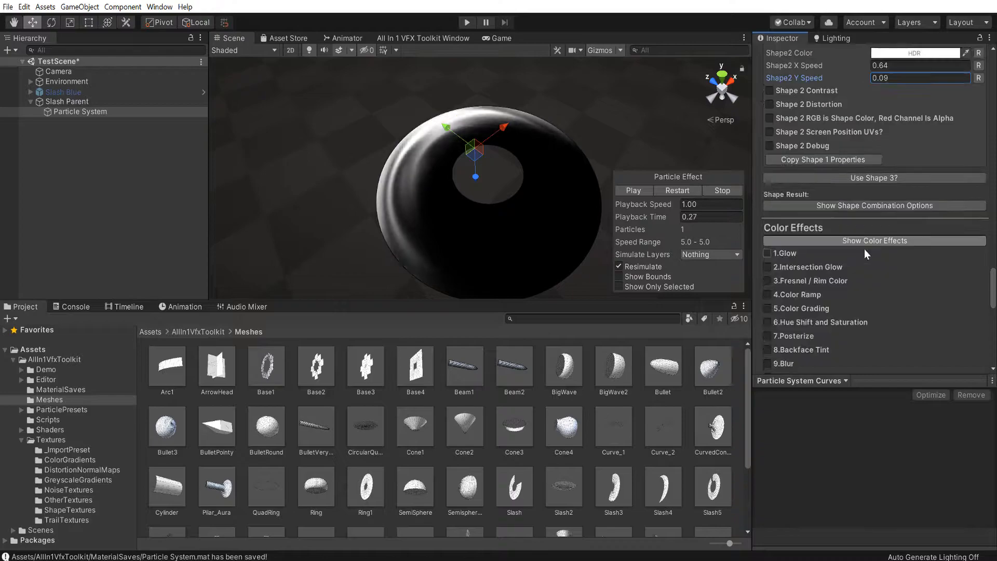
Enable Shape 3 in the material's shape properties
{"action": "left_click", "coordinate": [831, 179]}
{"action": "scroll", "coordinate": [542, 350], "scroll_direction": "down", "scroll_amount": 2}
{"action": "scroll", "coordinate": [542, 350], "scroll_direction": "down", "scroll_amount": 1}
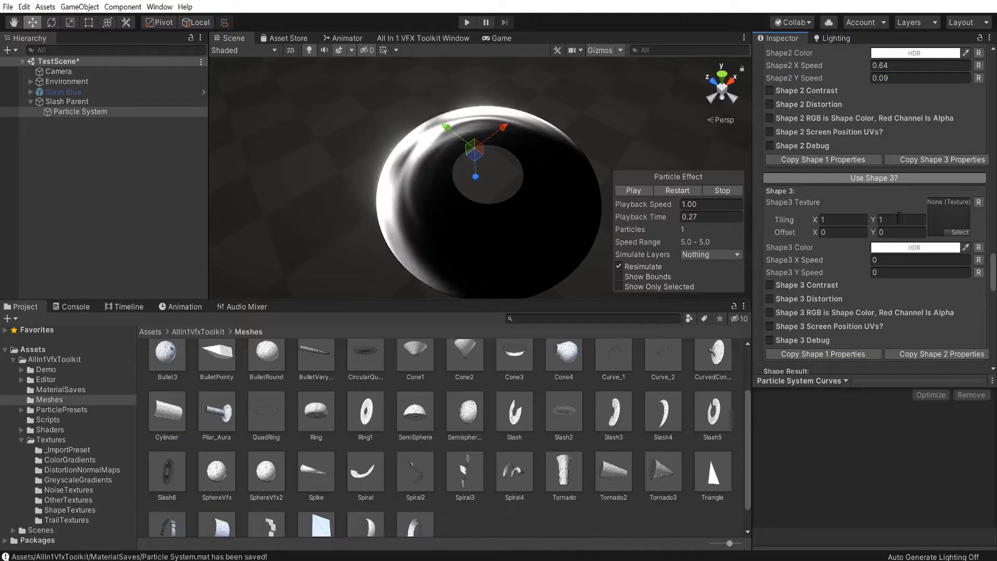
Try different textures from the toolkit's NoiseTextures folder on Shape 2 and replace its current noise texture
{"action": "scroll", "coordinate": [938, 211], "scroll_direction": "up", "scroll_amount": 6}
{"action": "left_click", "coordinate": [946, 244]}
{"action": "scroll", "coordinate": [575, 421], "scroll_direction": "down", "scroll_amount": 2}
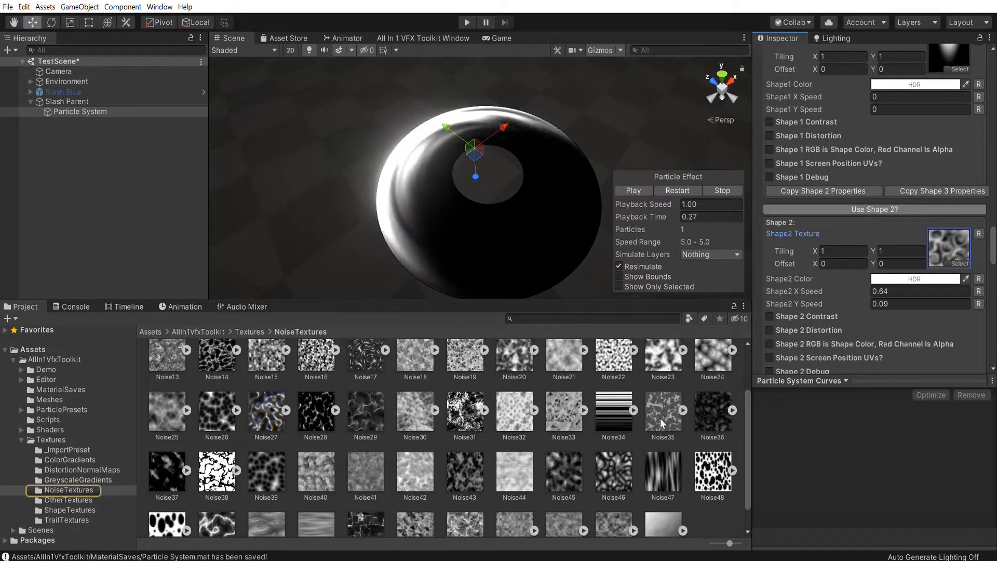
{"action": "scroll", "coordinate": [607, 468], "scroll_direction": "up", "scroll_amount": 2}
{"action": "left_click_drag", "start_coordinate": [461, 380], "coordinate": [947, 247]}
{"action": "scroll", "coordinate": [649, 395], "scroll_direction": "down", "scroll_amount": 1}
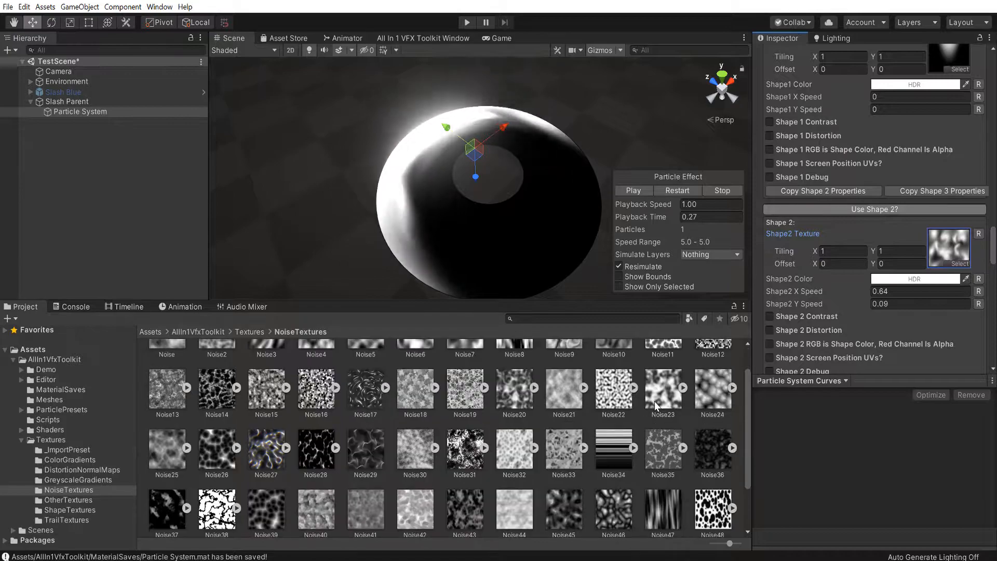
{"action": "left_click_drag", "start_coordinate": [528, 411], "coordinate": [709, 353]}
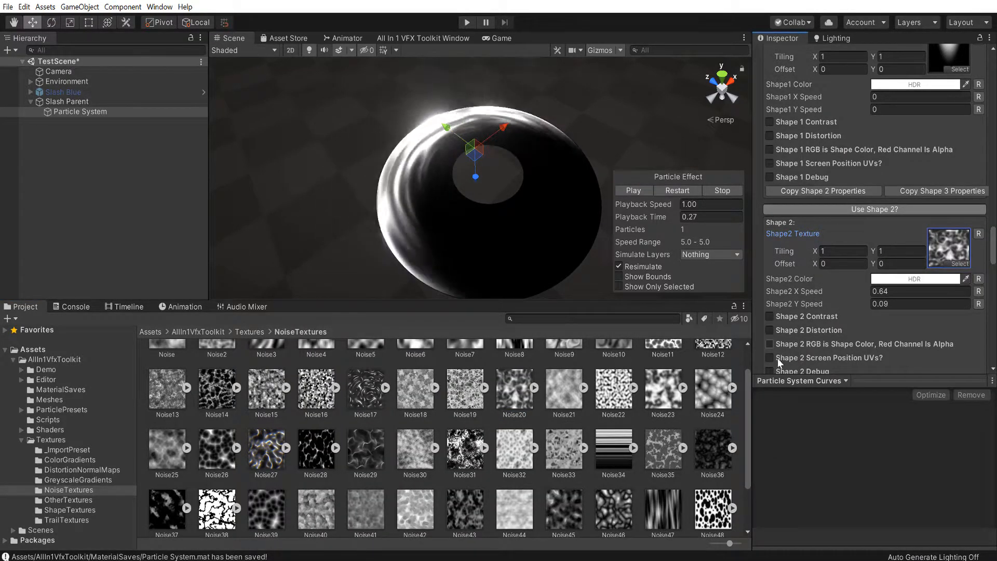
Set the Shape 2 texture tiling to X 0.65 and Y 0.81 while previewing it with Shape 2 Debug, then disable the debug view
{"action": "scroll", "coordinate": [781, 342], "scroll_direction": "down", "scroll_amount": 3}
{"action": "left_click", "coordinate": [778, 259]}
{"action": "left_click", "coordinate": [831, 140]}
{"action": "type", "text": "1.46"}
{"action": "left_click_drag", "start_coordinate": [831, 139], "coordinate": [803, 142]}
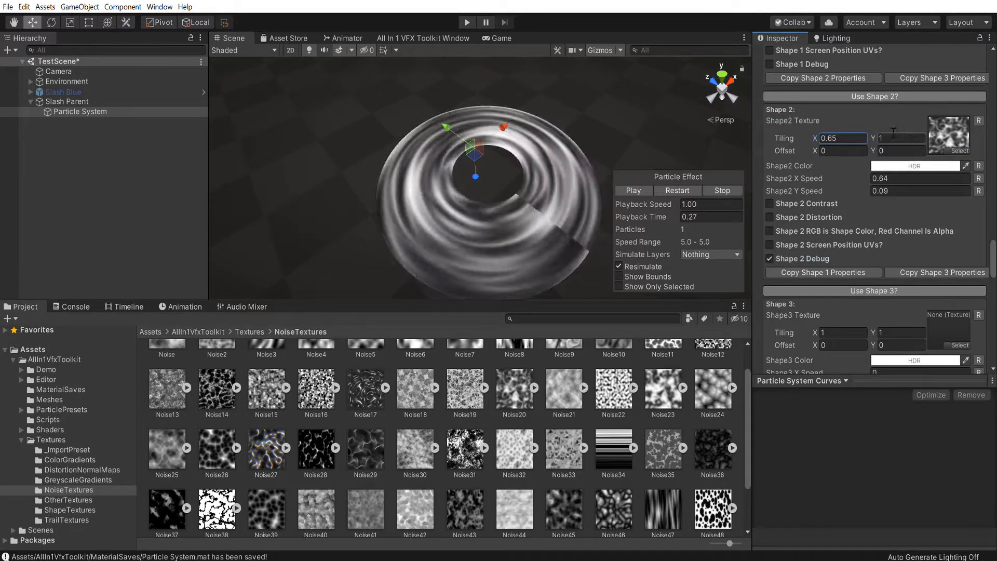
{"action": "mouse_move", "coordinate": [875, 139]}
{"action": "left_mouse_down"}
{"action": "mouse_move", "coordinate": [883, 140]}
{"action": "mouse_move", "coordinate": [872, 141]}
{"action": "left_mouse_up"}
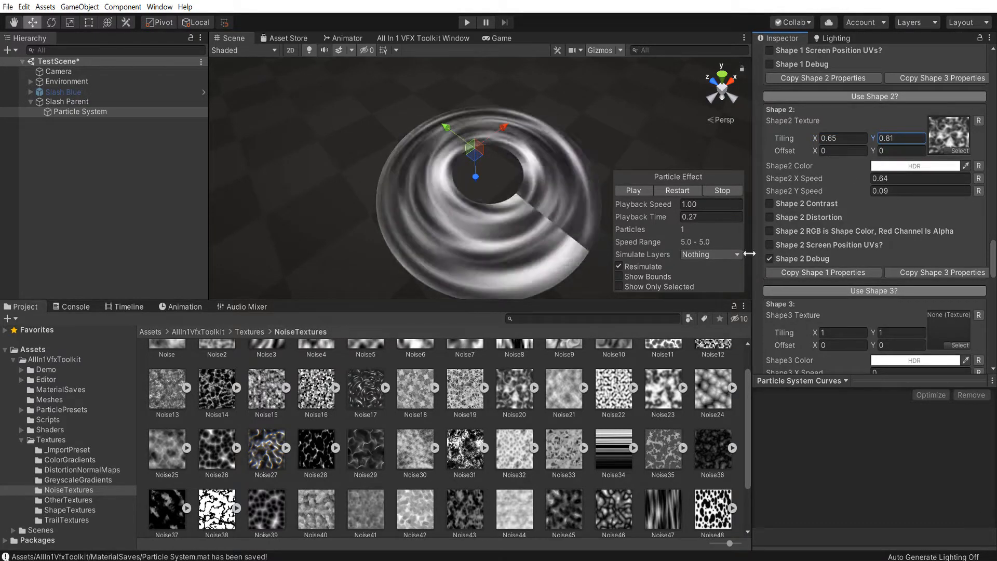
{"action": "left_click", "coordinate": [770, 259]}
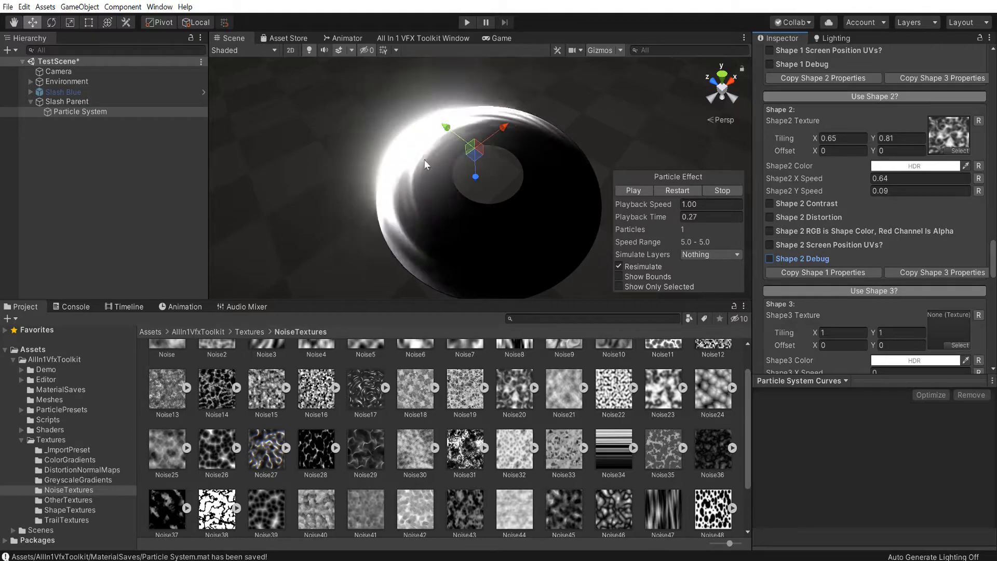
Show the shape combination options and set the Shape3 RGB Weight to 1.32
{"action": "left_click_drag", "start_coordinate": [564, 174], "coordinate": [499, 157], "text": "alt"}
{"action": "scroll", "coordinate": [871, 176], "scroll_direction": "down", "scroll_amount": 10}
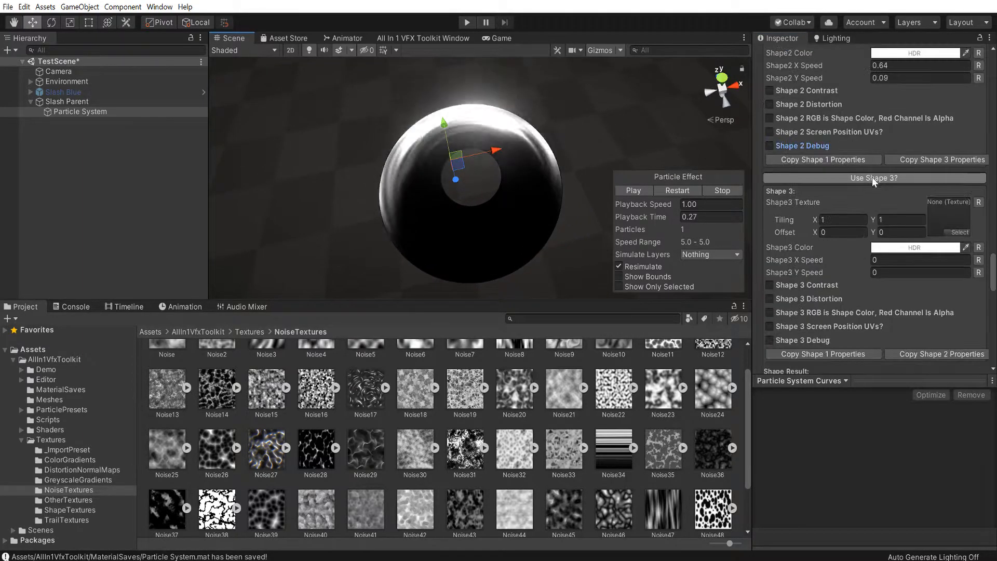
{"action": "left_click_drag", "start_coordinate": [883, 227], "coordinate": [878, 227]}
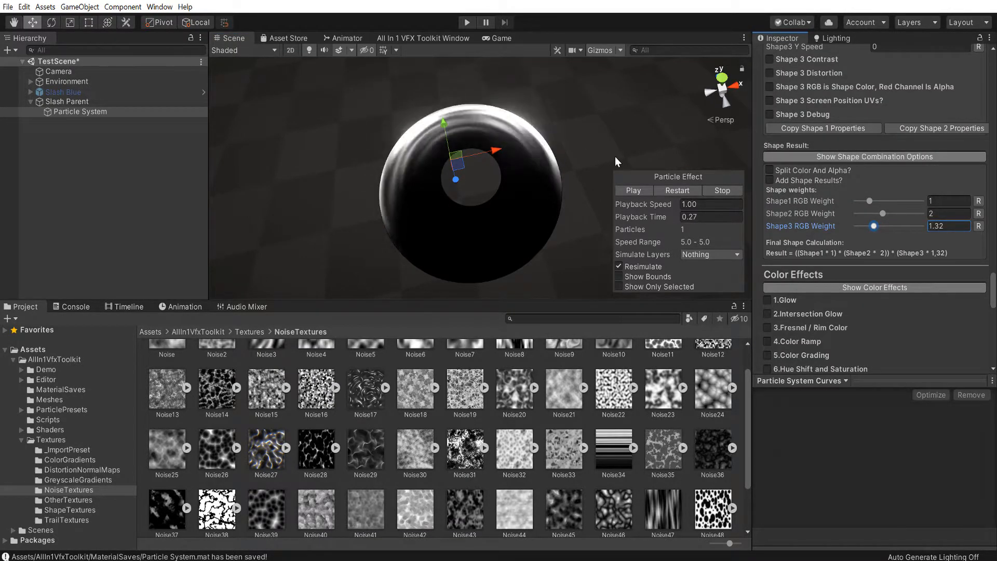
Apply the Additive preset in the material's configuration
{"action": "scroll", "coordinate": [795, 268], "scroll_direction": "up", "scroll_amount": 7}
{"action": "scroll", "coordinate": [839, 211], "scroll_direction": "up", "scroll_amount": 8}
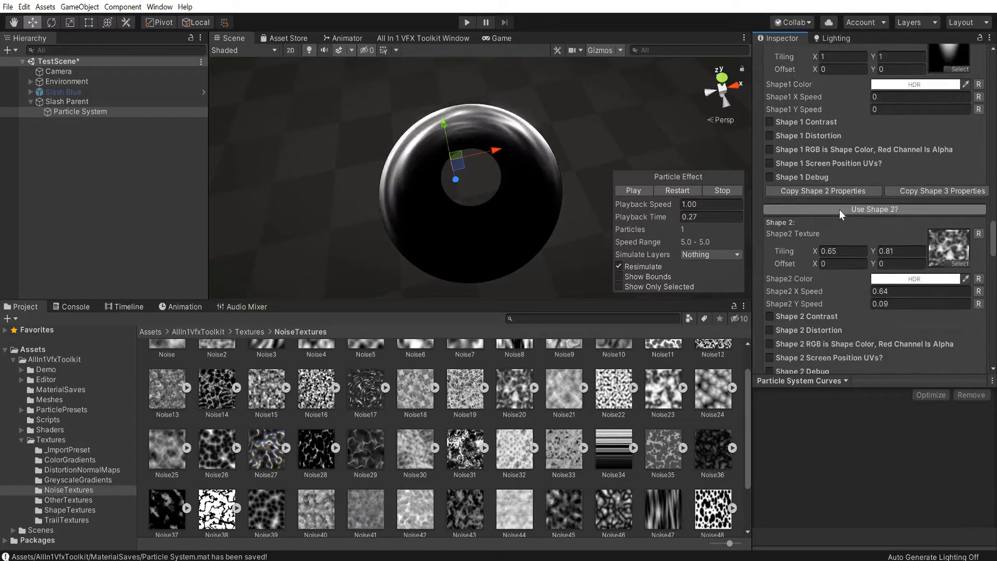
{"action": "left_click", "coordinate": [844, 150]}
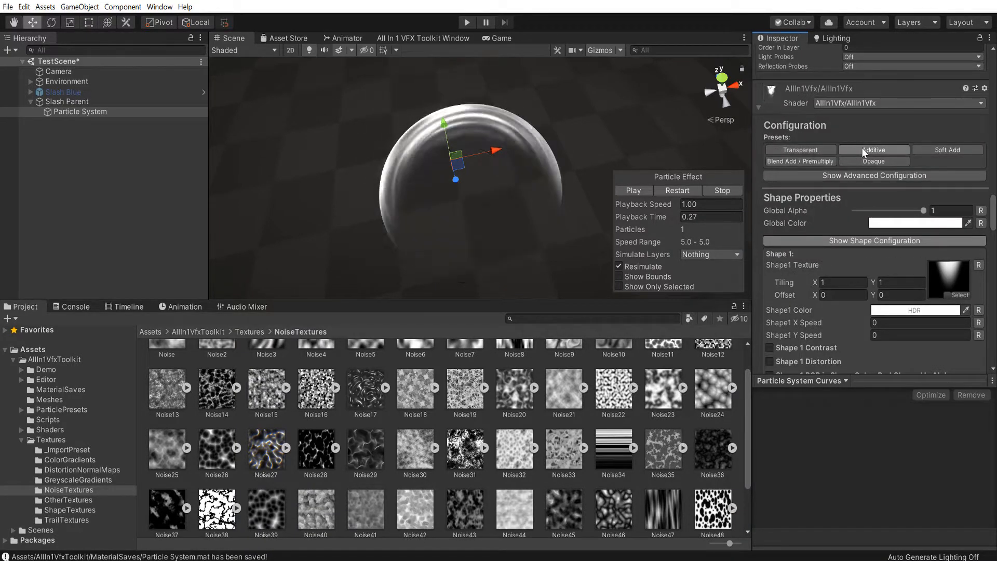
Try rotating the slash with the Rotate tool to preview its sweep, and return it to its original orientation
{"action": "left_click_drag", "start_coordinate": [468, 204], "coordinate": [557, 106], "text": "alt"}
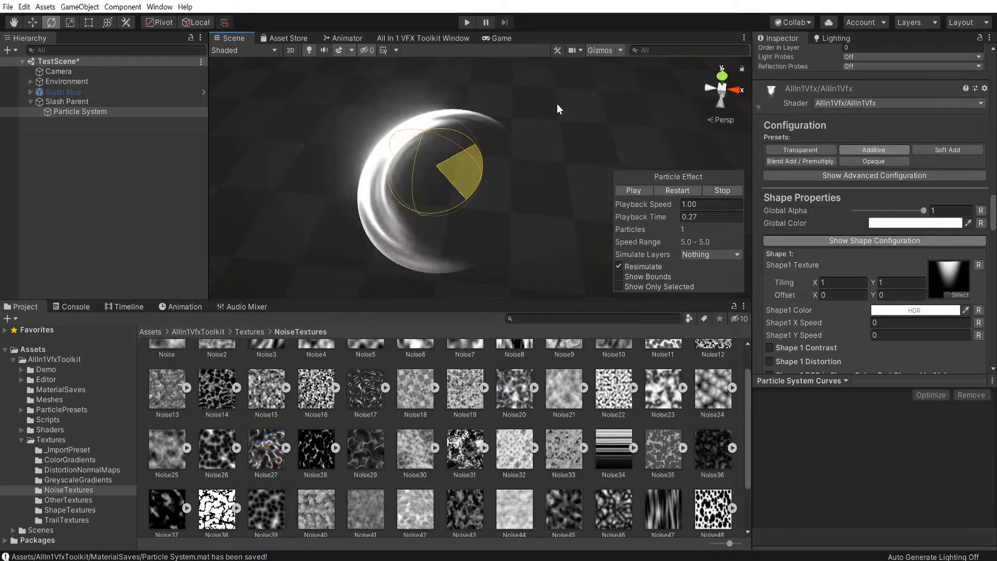
{"action": "left_click_drag", "start_coordinate": [557, 105], "coordinate": [421, 314]}
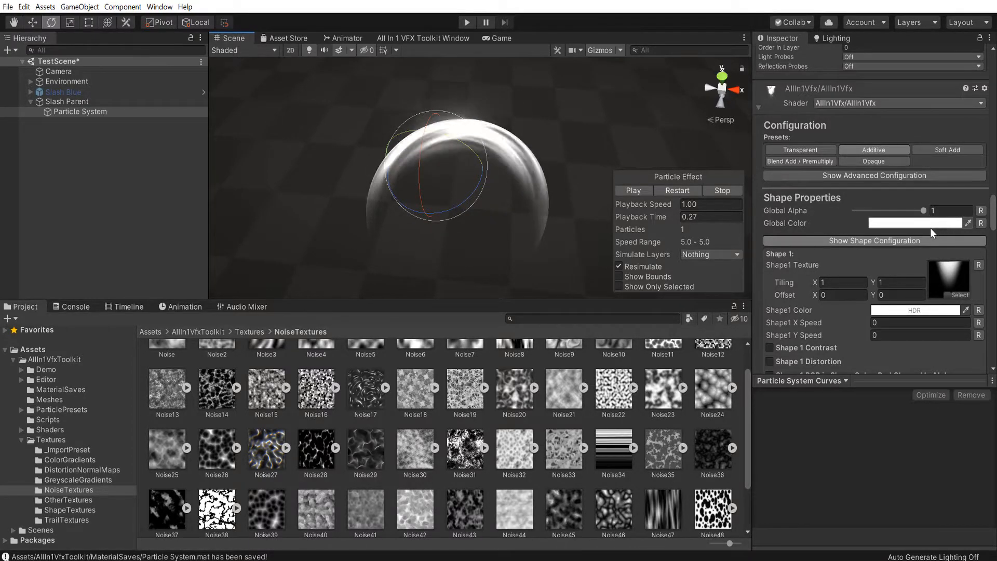
Enable 3D Start Rotation in the child particle system, try several Z rotations, and set Z to 75
{"action": "scroll", "coordinate": [931, 229], "scroll_direction": "up", "scroll_amount": 15}
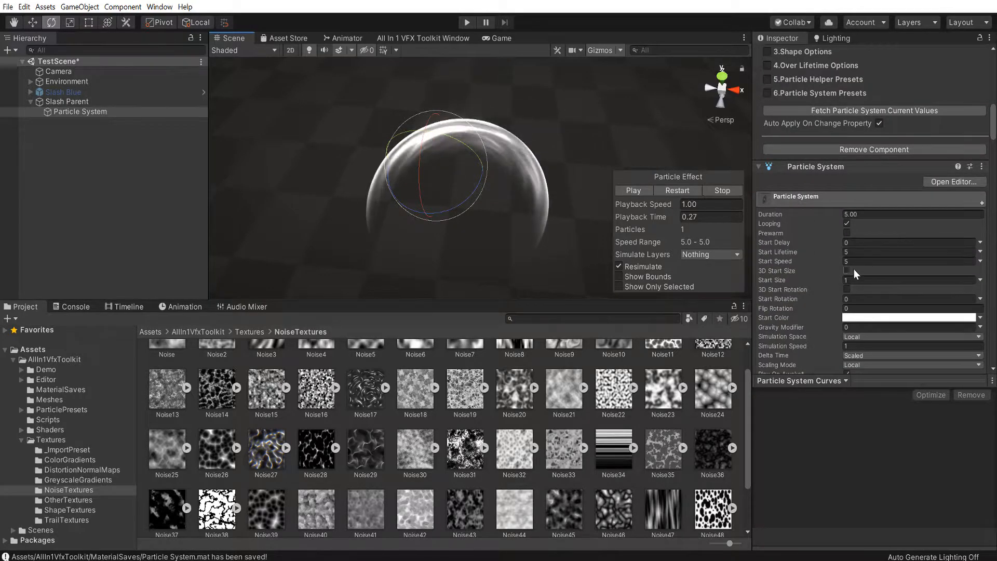
{"action": "left_click", "coordinate": [846, 289]}
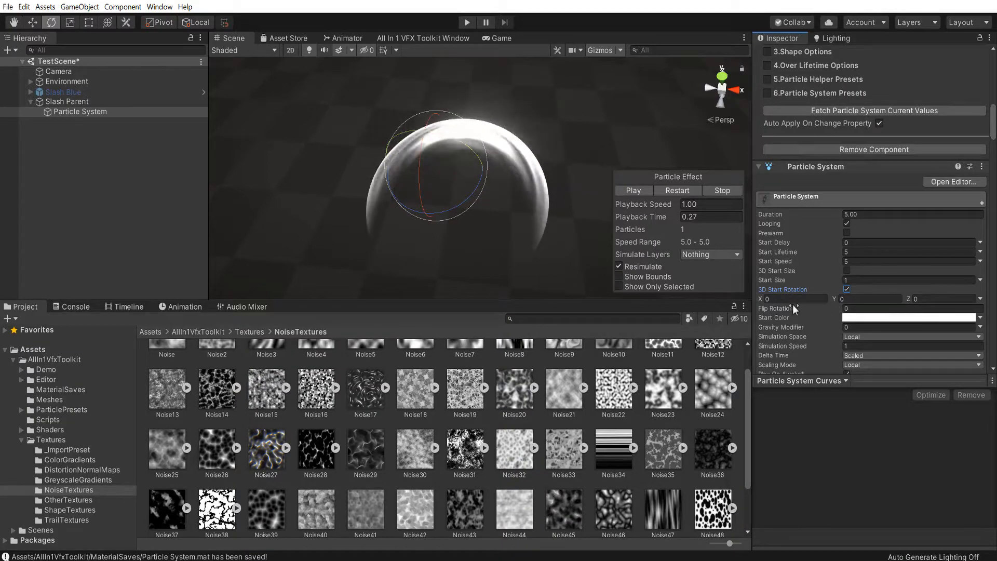
{"action": "left_click", "coordinate": [917, 299]}
{"action": "type", "text": "69.42"}
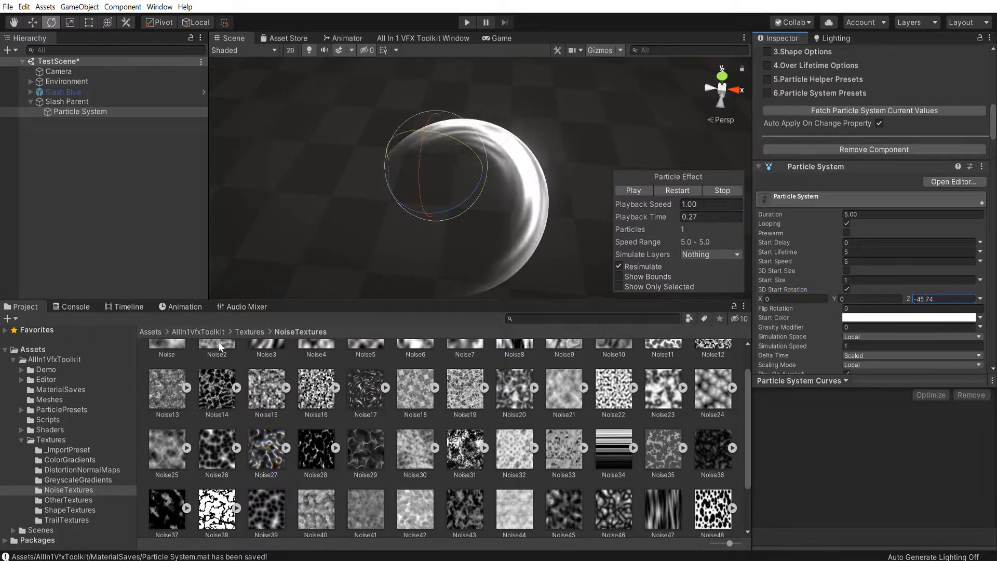
{"action": "left_click_drag", "start_coordinate": [276, 449], "coordinate": [130, 431]}
{"action": "left_click_drag", "start_coordinate": [950, 300], "coordinate": [887, 301]}
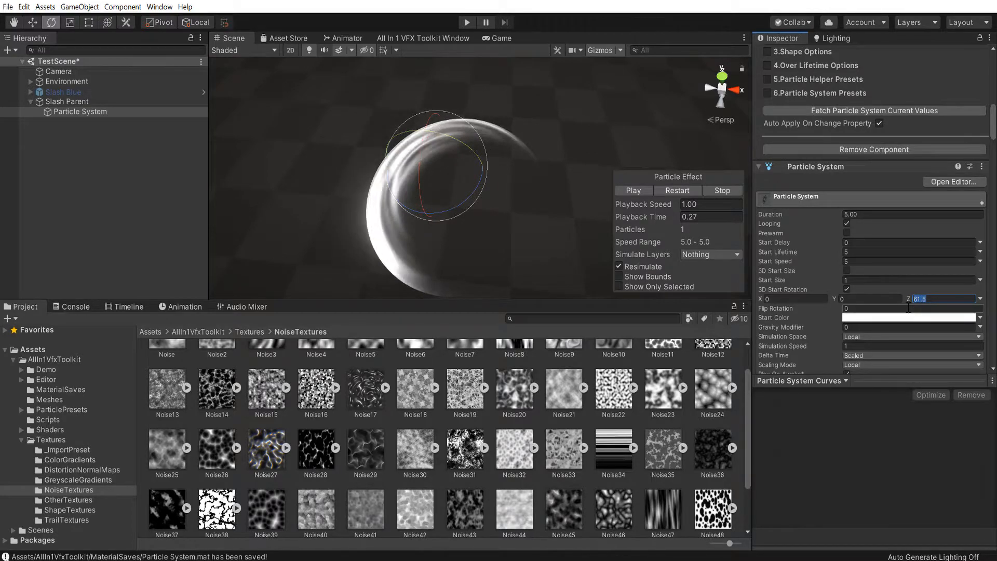
{"action": "type", "text": "75"}
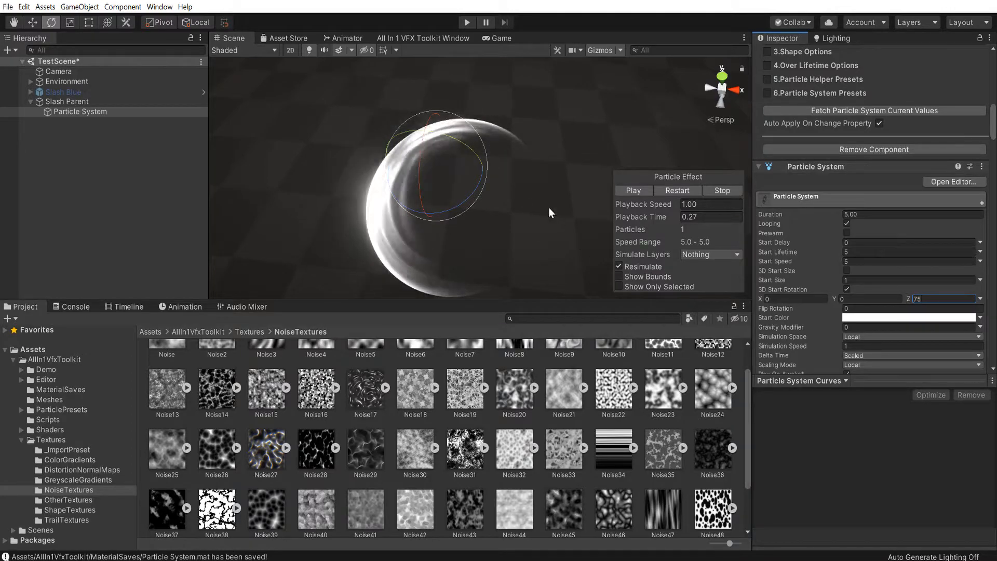
Review the particle system modules and the helper's emission options, and replay and scrub the effect to inspect the slash's drift
{"action": "scroll", "coordinate": [895, 242], "scroll_direction": "down", "scroll_amount": 4}
{"action": "scroll", "coordinate": [883, 234], "scroll_direction": "down", "scroll_amount": 5}
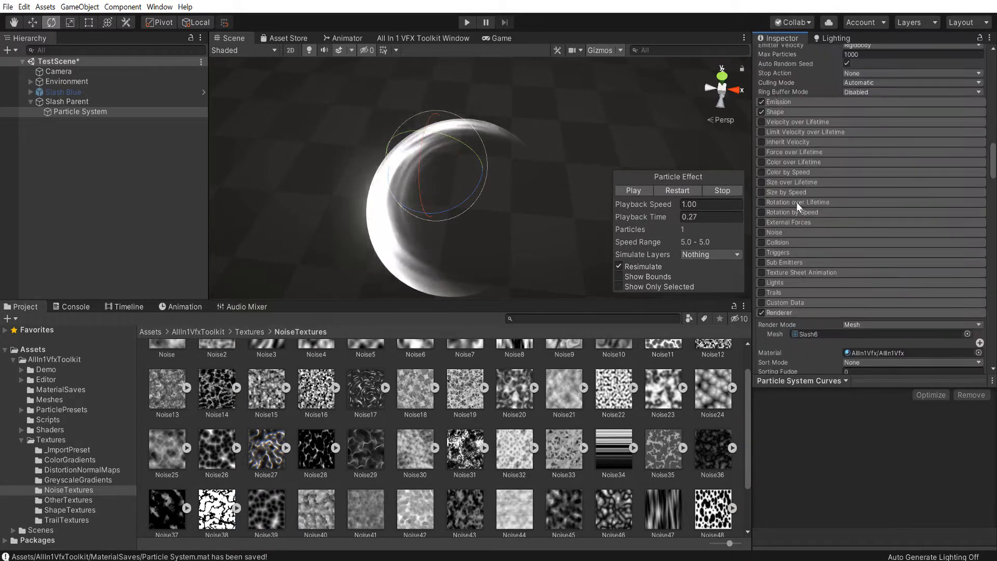
{"action": "scroll", "coordinate": [842, 187], "scroll_direction": "down", "scroll_amount": 5}
{"action": "scroll", "coordinate": [881, 149], "scroll_direction": "down", "scroll_amount": 8}
{"action": "scroll", "coordinate": [879, 152], "scroll_direction": "up", "scroll_amount": 8}
{"action": "scroll", "coordinate": [857, 176], "scroll_direction": "down", "scroll_amount": 4}
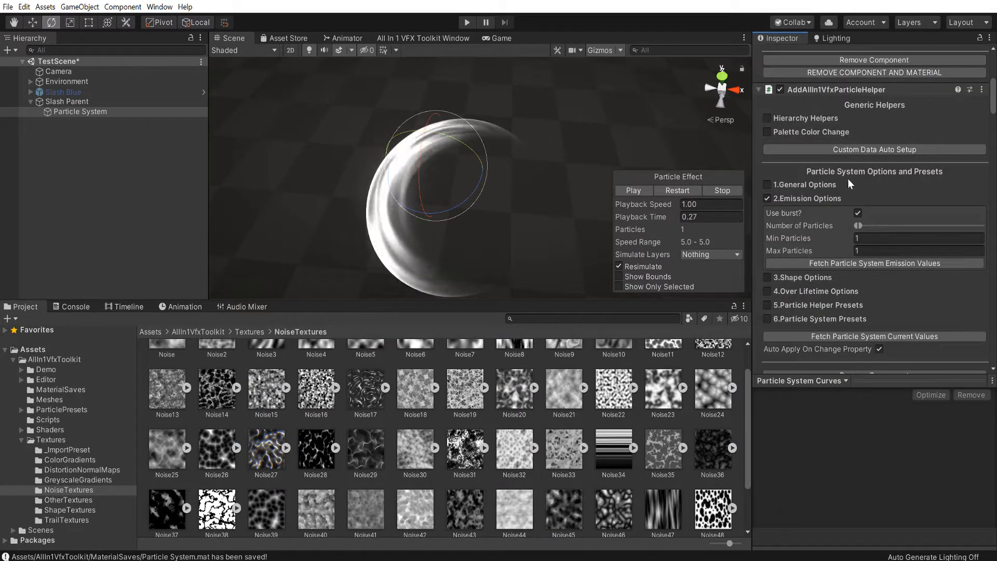
{"action": "left_click", "coordinate": [768, 198]}
{"action": "left_click", "coordinate": [677, 191]}
{"action": "left_click_drag", "start_coordinate": [647, 213], "coordinate": [597, 220]}
Expand the particle system's Shape module, set the cone's Radius to 0.0001, and replay the effect
{"action": "scroll", "coordinate": [808, 195], "scroll_direction": "down", "scroll_amount": 13}
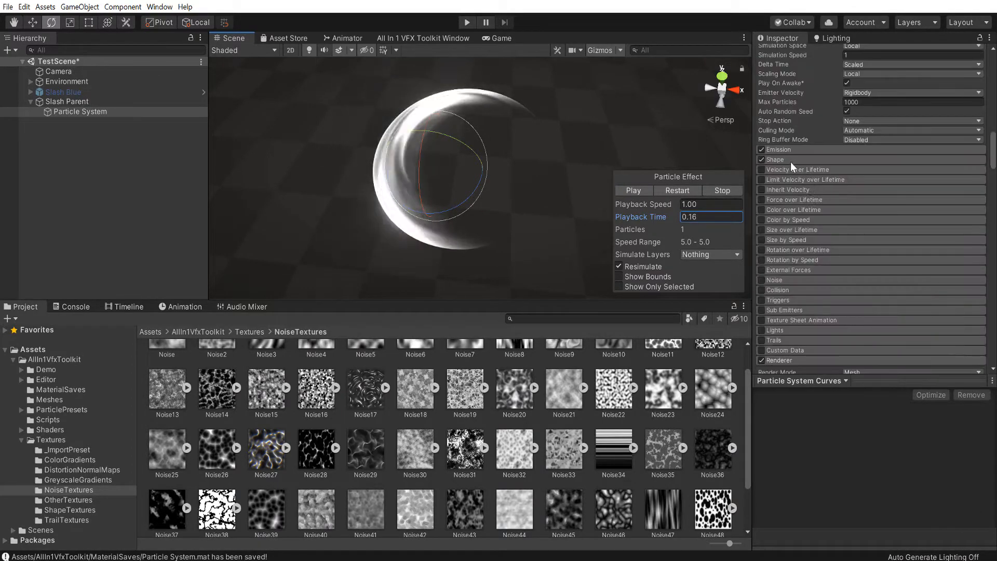
{"action": "left_click", "coordinate": [790, 160]}
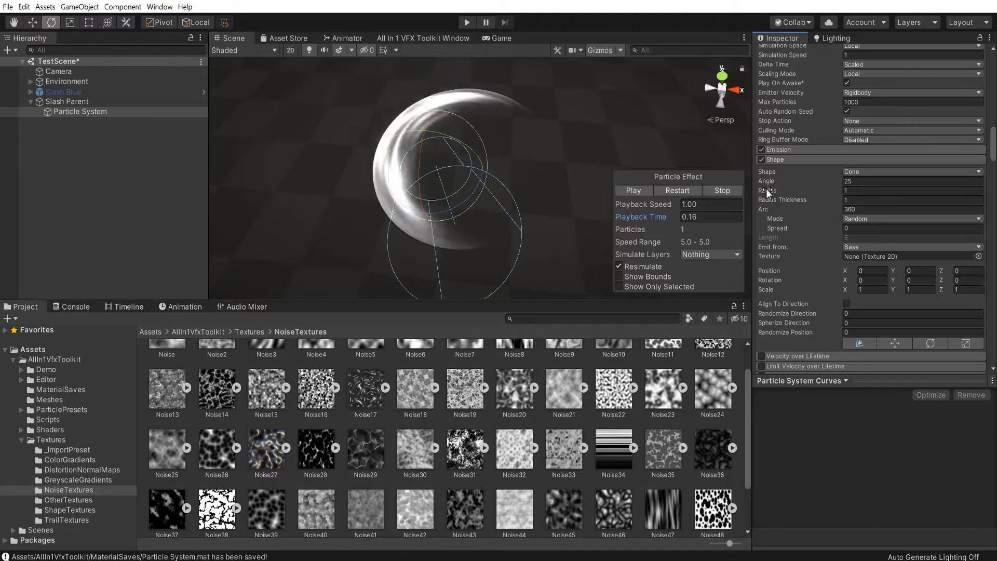
{"action": "left_click_drag", "start_coordinate": [766, 188], "coordinate": [630, 200]}
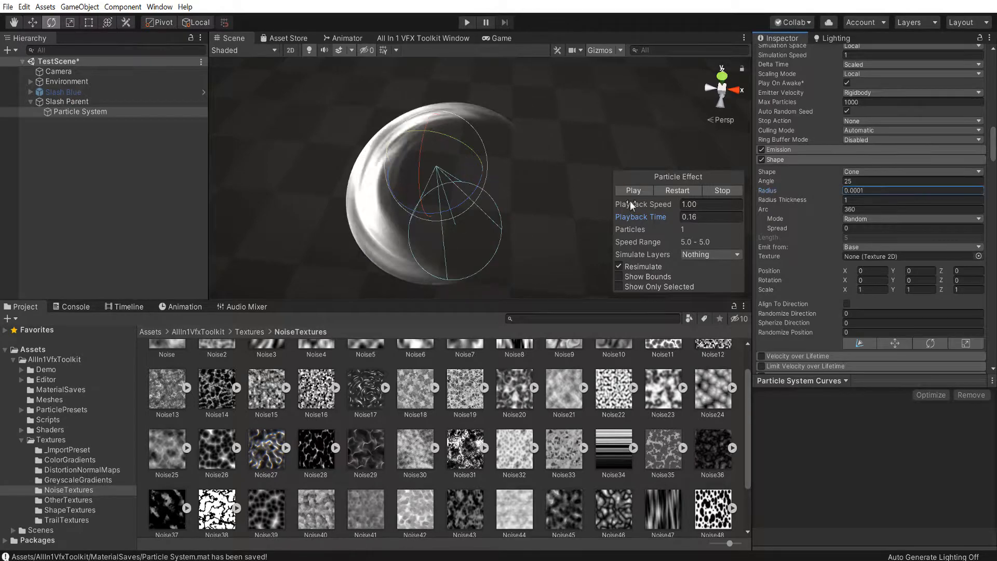
{"action": "left_click", "coordinate": [678, 190]}
Set the particle's Start Speed to 0 and its Start Lifetime to 0.2, replaying the effect to check each change
{"action": "scroll", "coordinate": [877, 176], "scroll_direction": "up", "scroll_amount": 5}
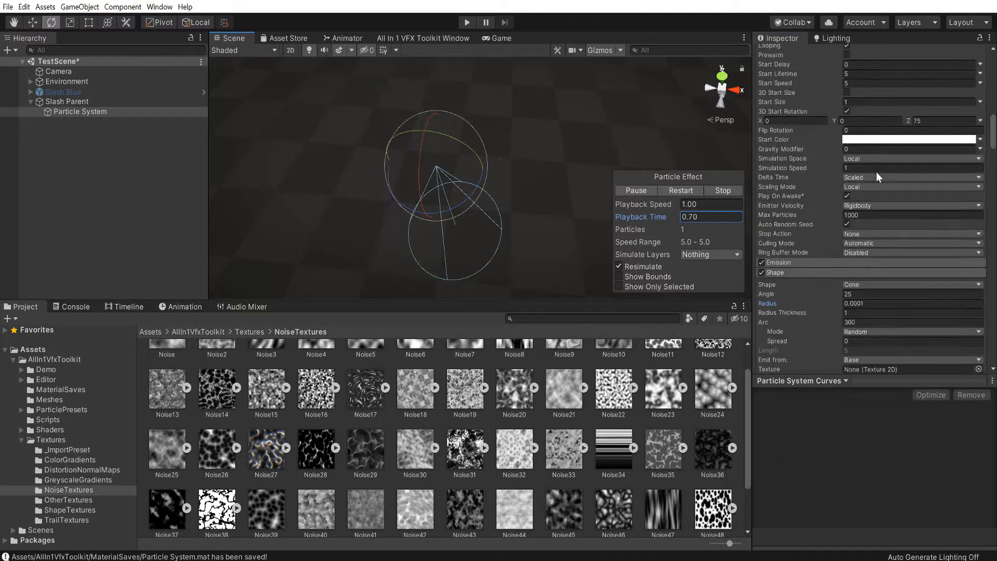
{"action": "scroll", "coordinate": [877, 172], "scroll_direction": "up", "scroll_amount": 3}
{"action": "left_click", "coordinate": [856, 196]}
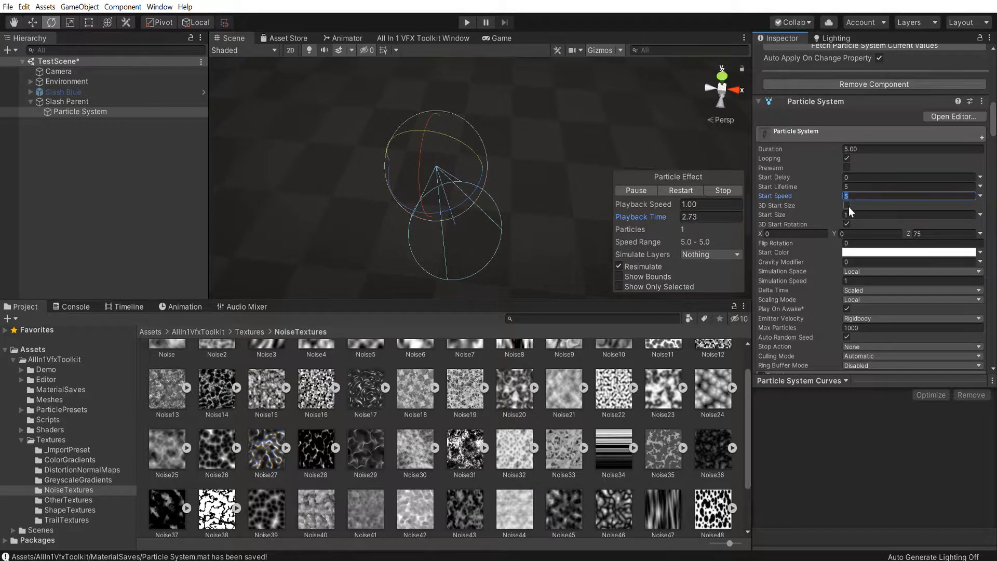
{"action": "type", "text": "0"}
{"action": "left_click", "coordinate": [690, 191]}
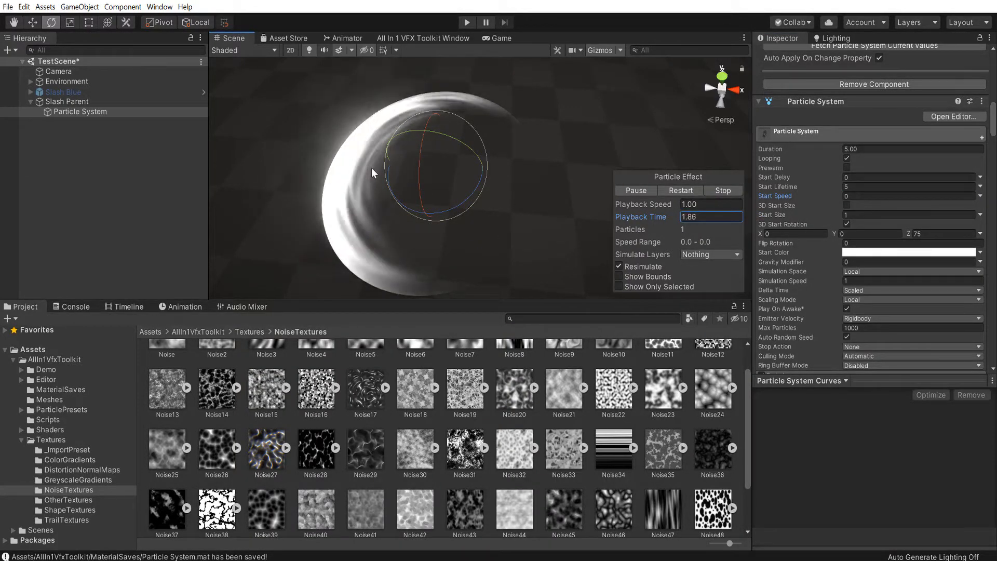
{"action": "left_click", "coordinate": [862, 187]}
{"action": "type", "text": "1"}
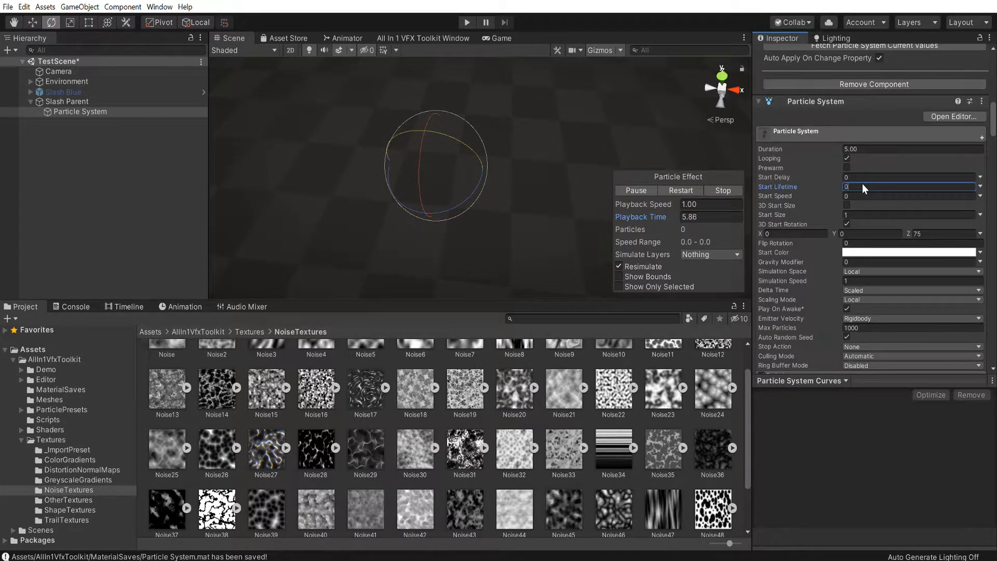
{"action": "type", "text": "0.2"}
{"action": "left_click", "coordinate": [686, 191]}
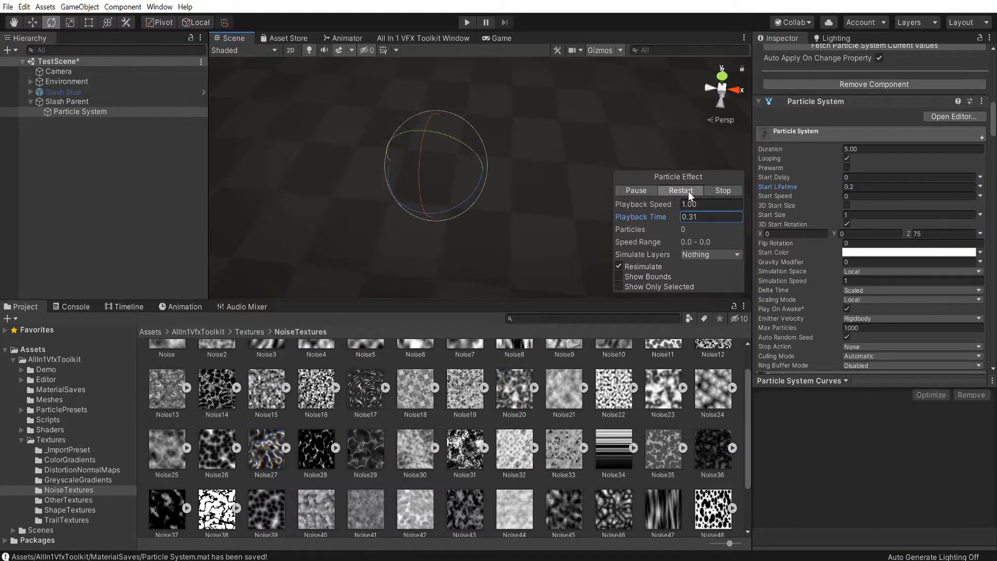
Enable Rotation over Lifetime with separate axes, set the Z angular velocity to -900, and replay the slash
{"action": "scroll", "coordinate": [812, 145], "scroll_direction": "down", "scroll_amount": 10}
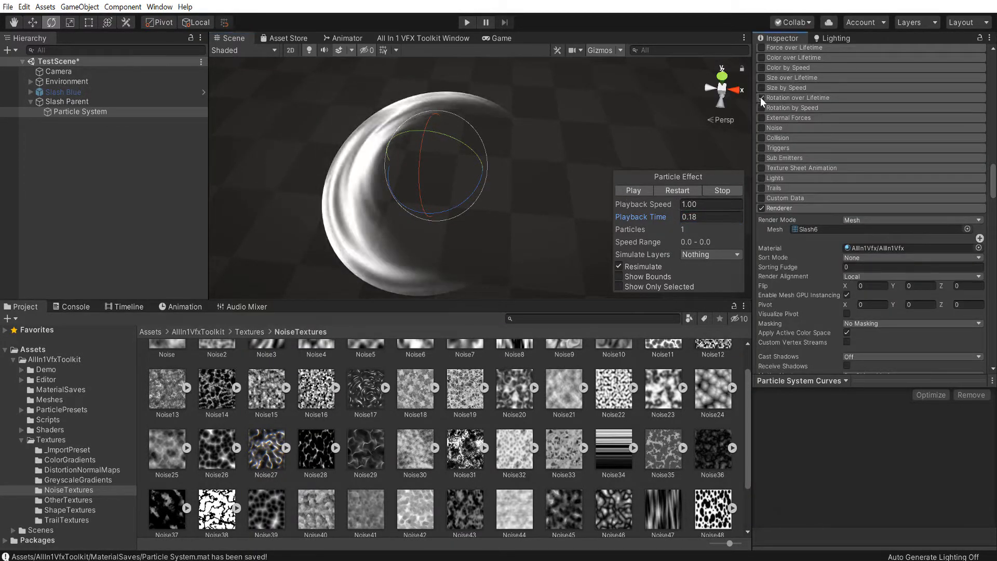
{"action": "left_click", "coordinate": [792, 98]}
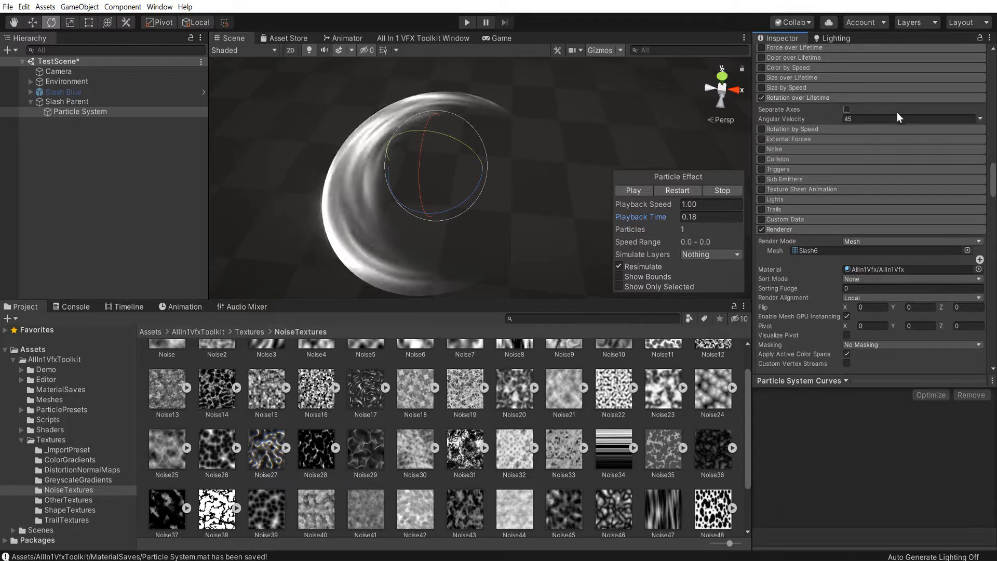
{"action": "left_click", "coordinate": [847, 110]}
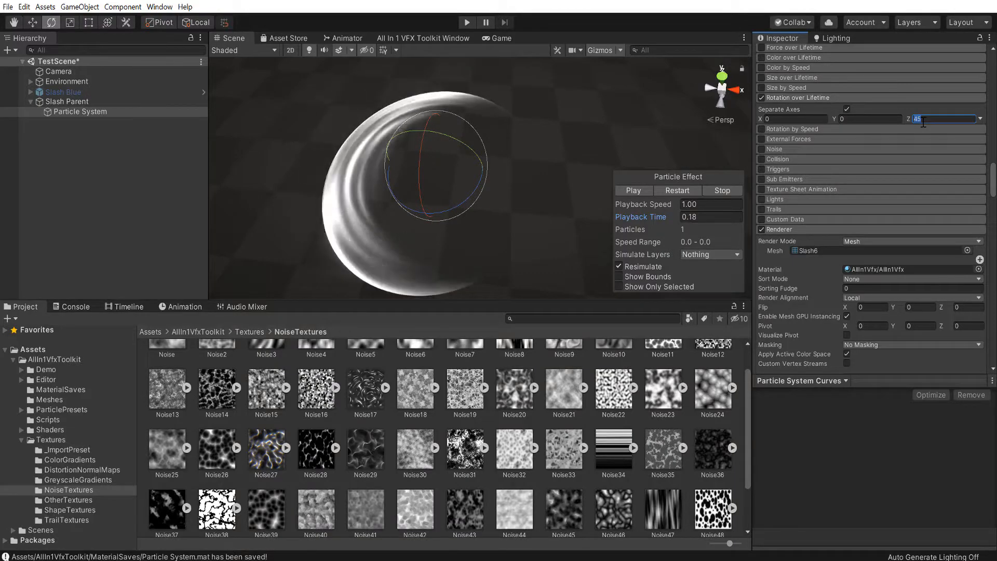
{"action": "key", "text": "BackSpace"}
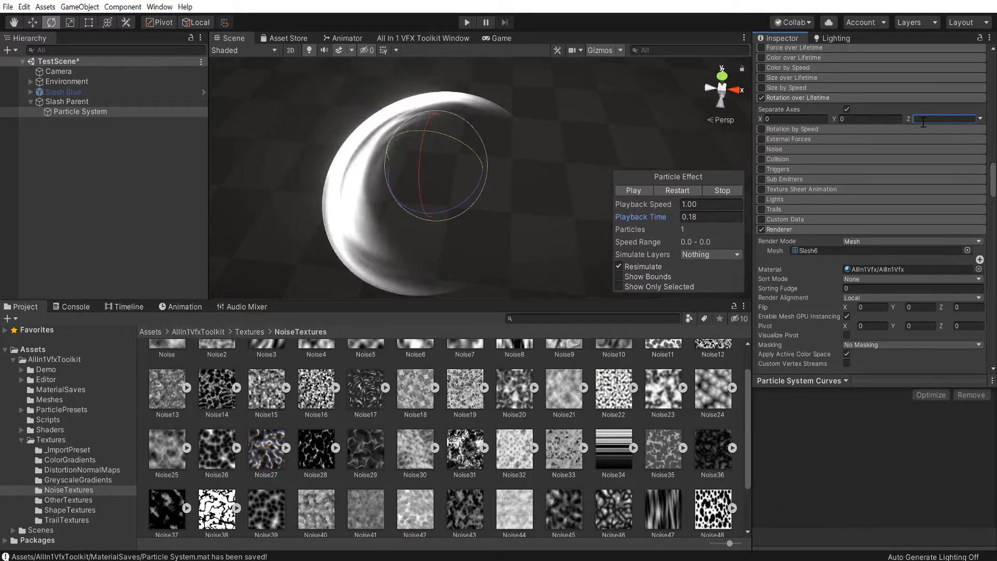
{"action": "type", "text": "300"}
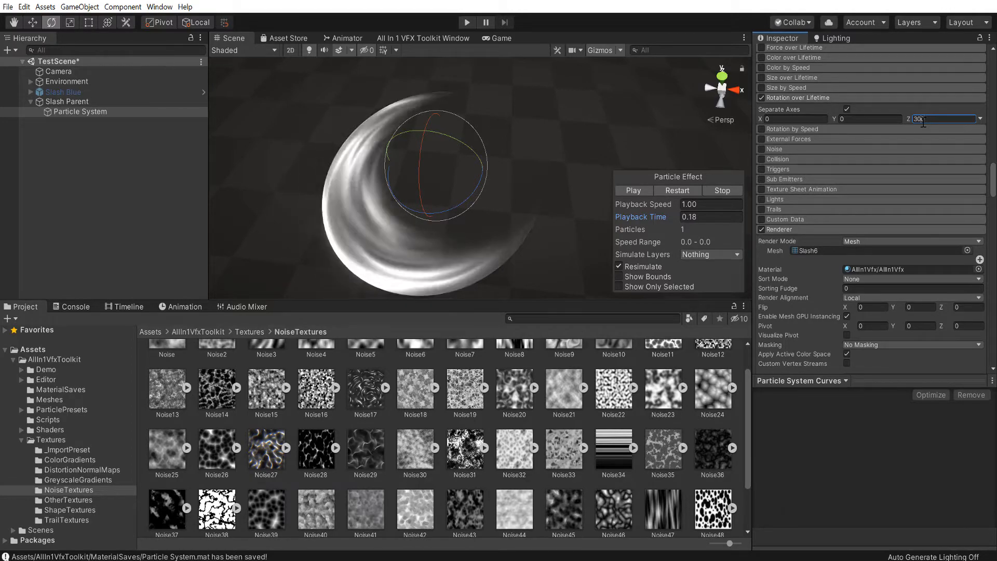
{"action": "key", "text": "Home"}
{"action": "type", "text": "-"}
{"action": "key", "text": "BackSpace"}
{"action": "type", "text": "9"}
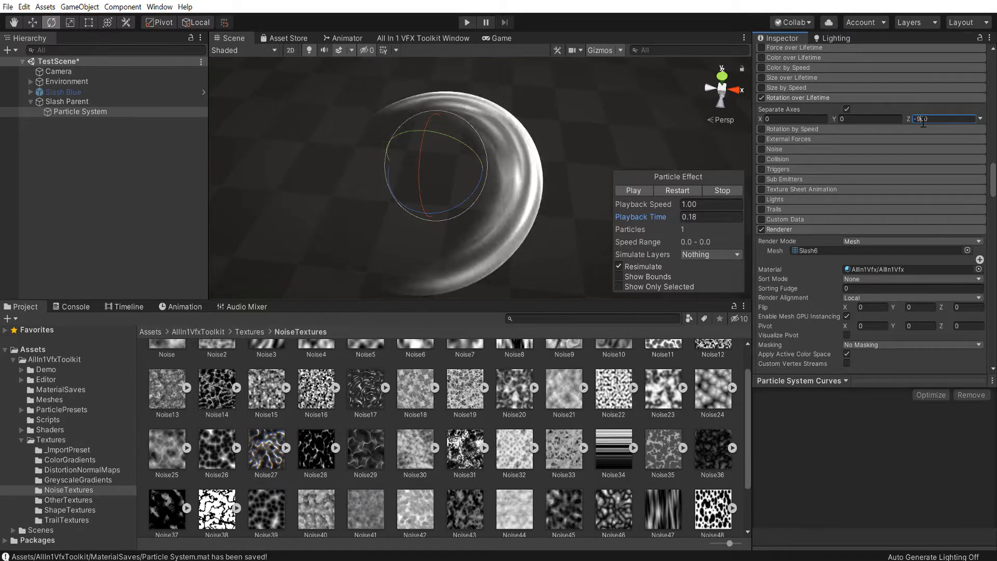
{"action": "left_click", "coordinate": [681, 190]}
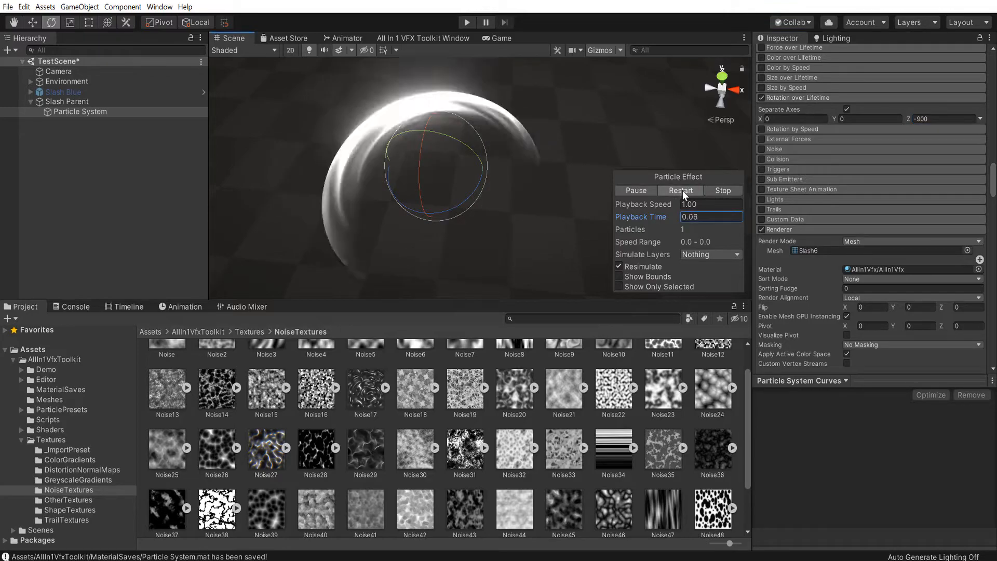
{"action": "left_click", "coordinate": [679, 190]}
Scrub through the sweep, try a Start Lifetime of 0.16, set it to 0.17, and replay the effect
{"action": "left_click", "coordinate": [622, 190]}
{"action": "left_click_drag", "start_coordinate": [634, 216], "coordinate": [600, 216]}
{"action": "scroll", "coordinate": [898, 160], "scroll_direction": "up", "scroll_amount": 10}
{"action": "scroll", "coordinate": [891, 171], "scroll_direction": "down", "scroll_amount": 5}
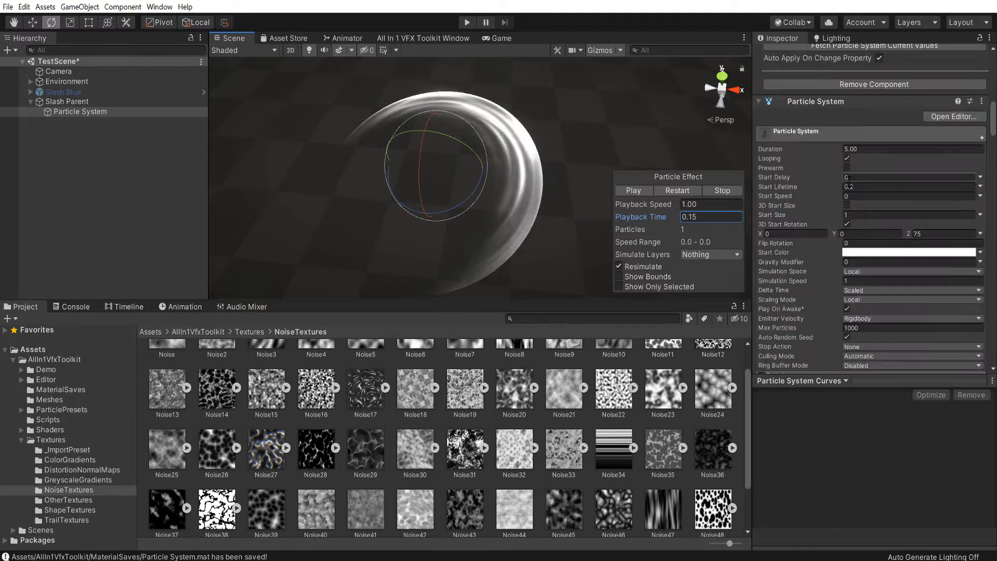
{"action": "left_click", "coordinate": [883, 186]}
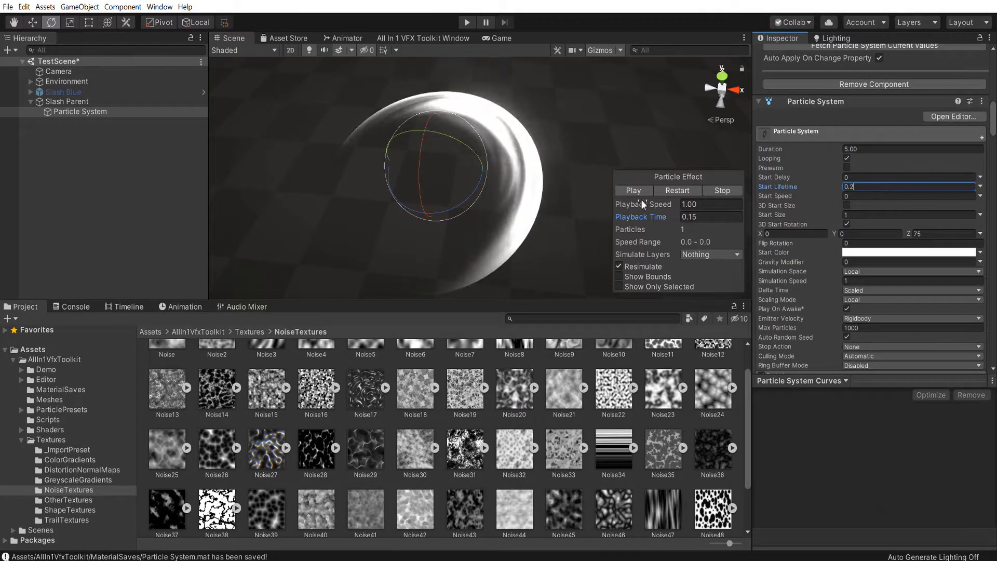
{"action": "left_click_drag", "start_coordinate": [652, 214], "coordinate": [693, 220]}
{"action": "left_click", "coordinate": [881, 187]}
{"action": "key", "text": "BackSpace"}
{"action": "type", "text": "16"}
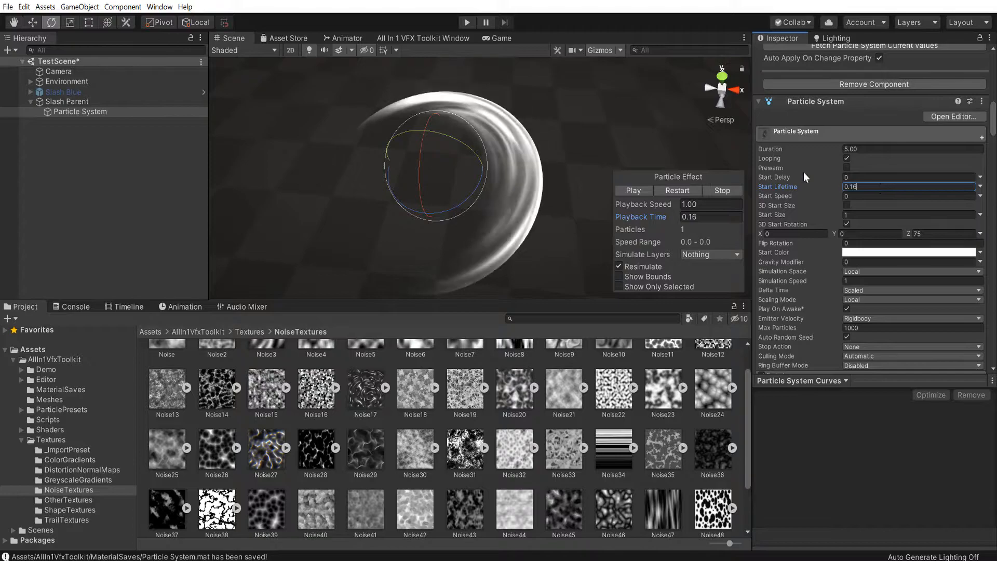
{"action": "left_click", "coordinate": [680, 190]}
{"action": "left_click", "coordinate": [680, 190]}
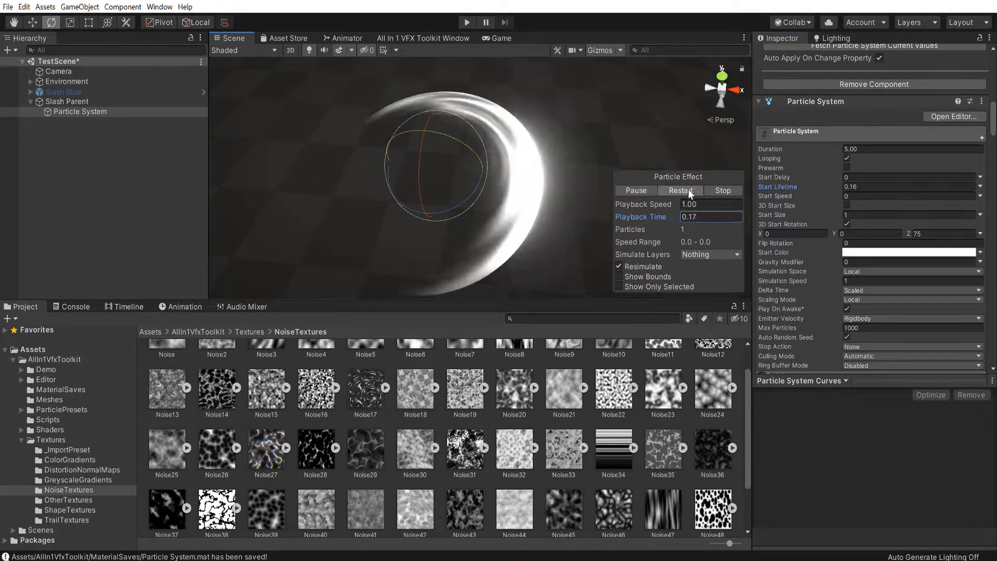
{"action": "left_click", "coordinate": [882, 187]}
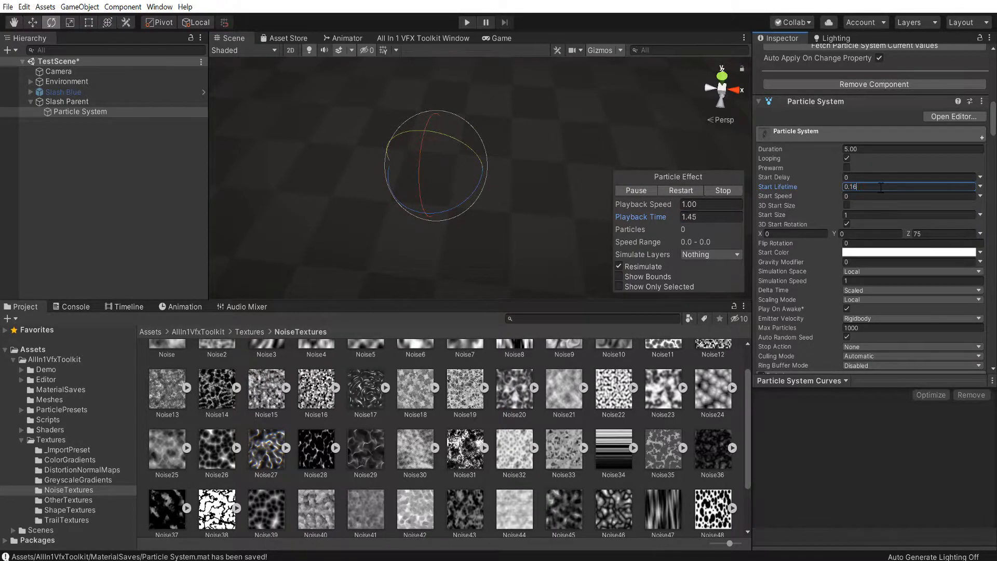
{"action": "left_click", "coordinate": [685, 188]}
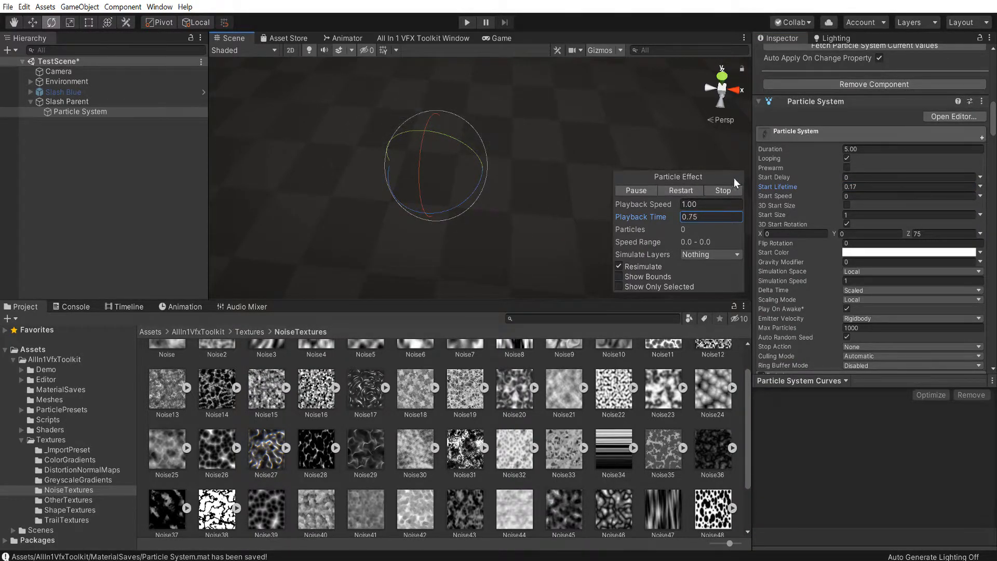
{"action": "left_click", "coordinate": [684, 192]}
Hold playback at 0.10, enable Fade From Final Shape (Procedural Dissolve) in the material, test the Fade Amount, and set Fade Transition to 0.78
{"action": "left_click_drag", "start_coordinate": [639, 216], "coordinate": [532, 227]}
{"action": "scroll", "coordinate": [918, 242], "scroll_direction": "down", "scroll_amount": 20}
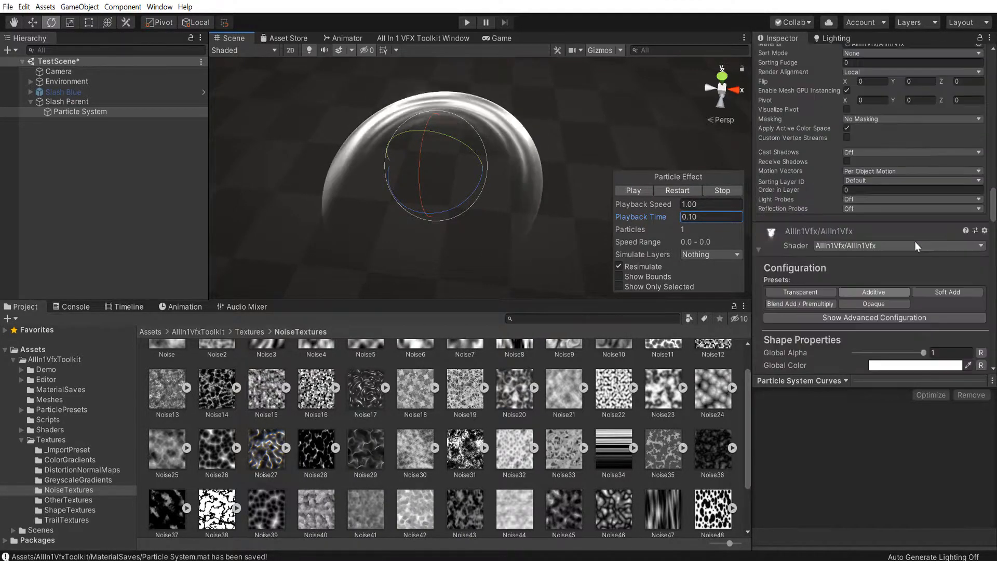
{"action": "scroll", "coordinate": [852, 178], "scroll_direction": "down", "scroll_amount": 3}
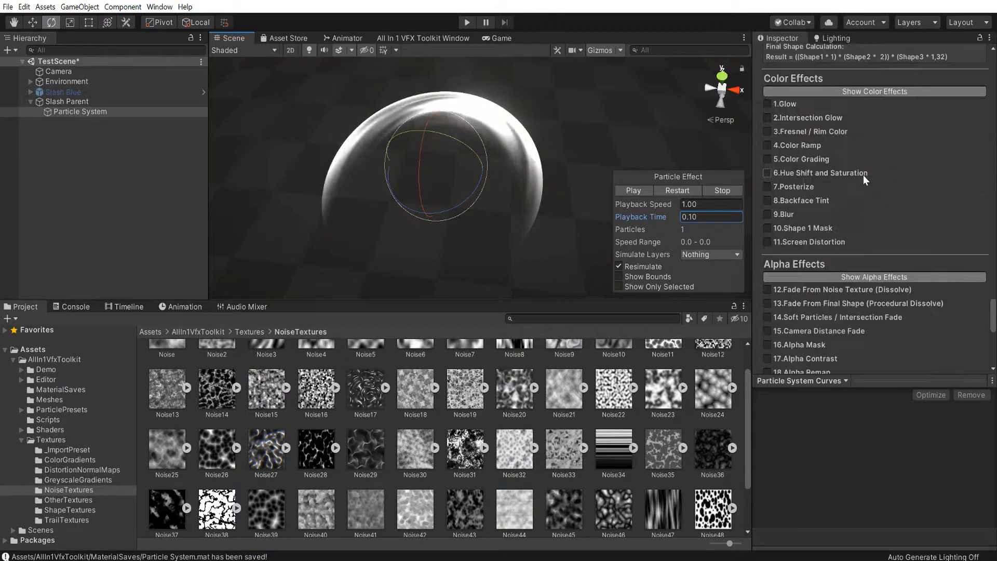
{"action": "scroll", "coordinate": [784, 176], "scroll_direction": "down", "scroll_amount": 3}
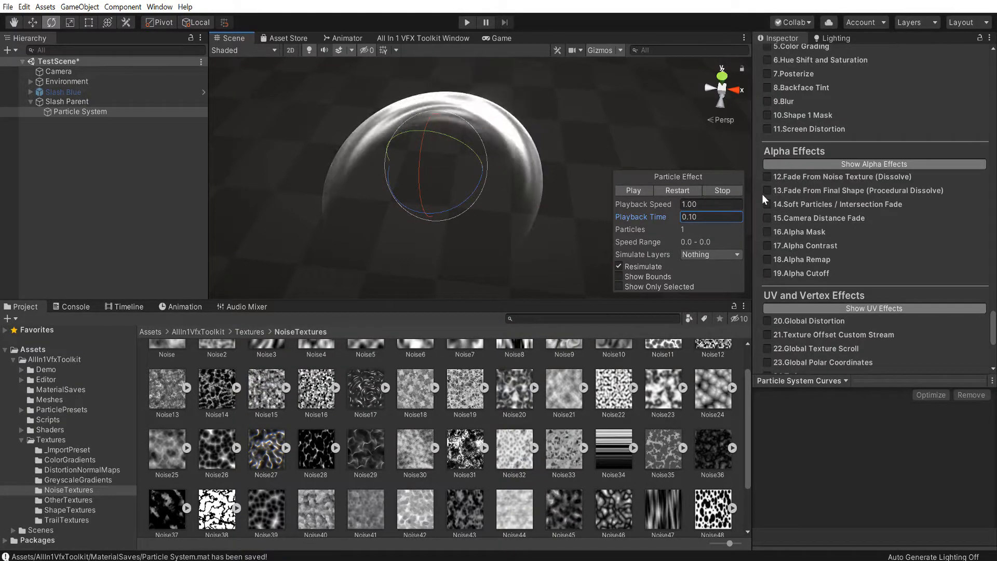
{"action": "left_click", "coordinate": [767, 190]}
{"action": "left_click_drag", "start_coordinate": [858, 259], "coordinate": [889, 260]}
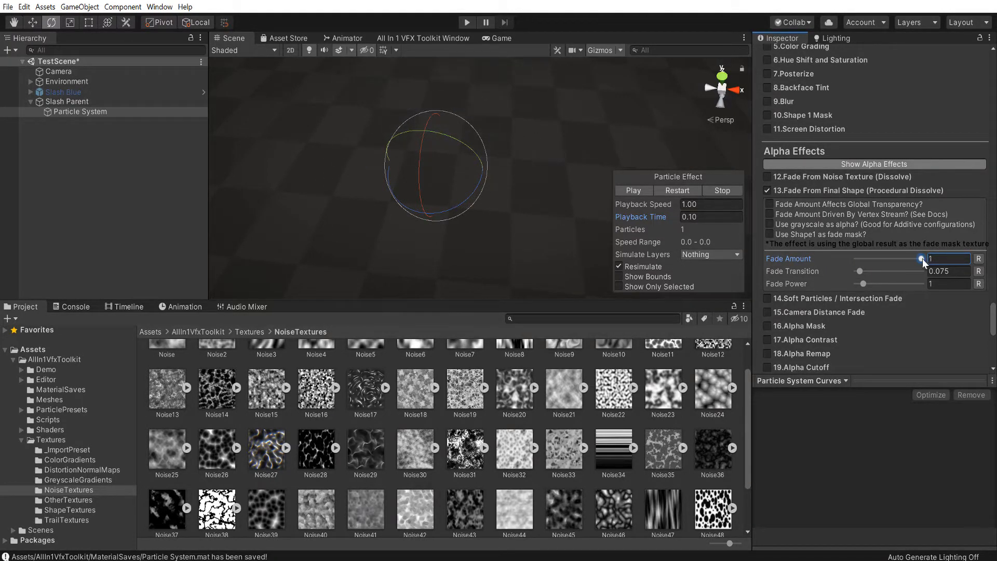
{"action": "left_click_drag", "start_coordinate": [864, 272], "coordinate": [892, 275]}
Enable Color over Lifetime with a white gradient whose alpha fades in at the start and out at the end, and replay the effect
{"action": "scroll", "coordinate": [910, 211], "scroll_direction": "up", "scroll_amount": 20}
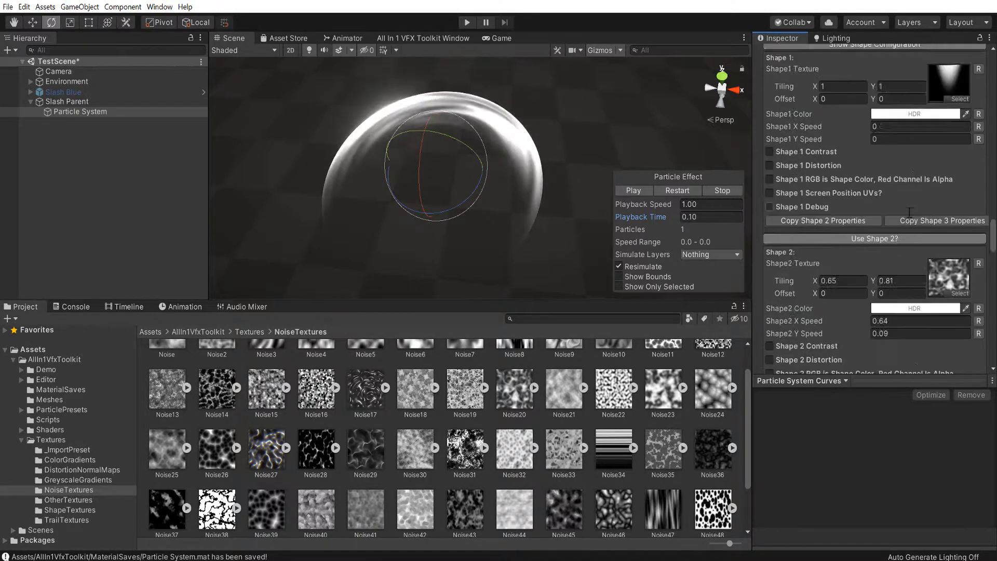
{"action": "scroll", "coordinate": [908, 212], "scroll_direction": "up", "scroll_amount": 5}
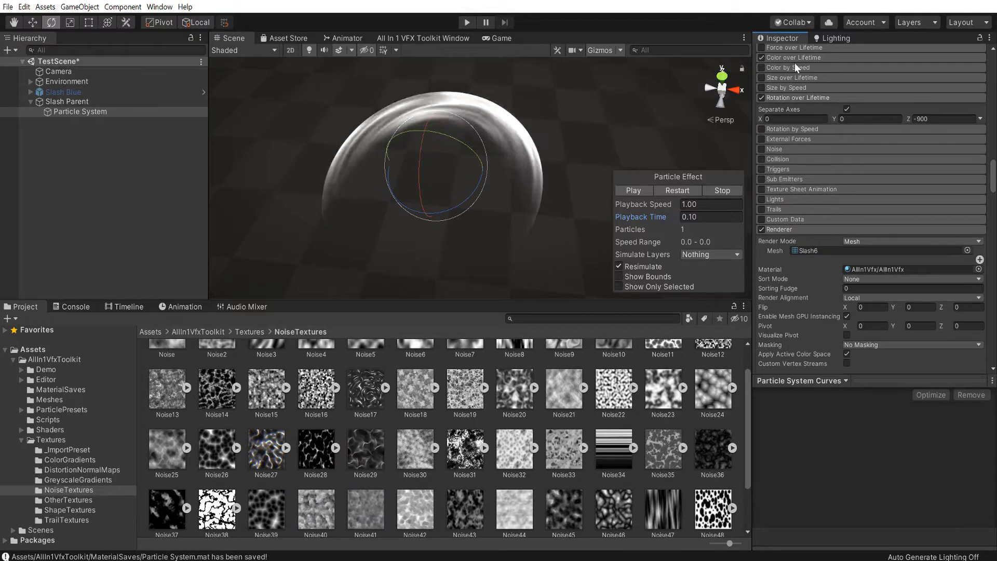
{"action": "left_click", "coordinate": [761, 58]}
{"action": "left_click", "coordinate": [895, 71]}
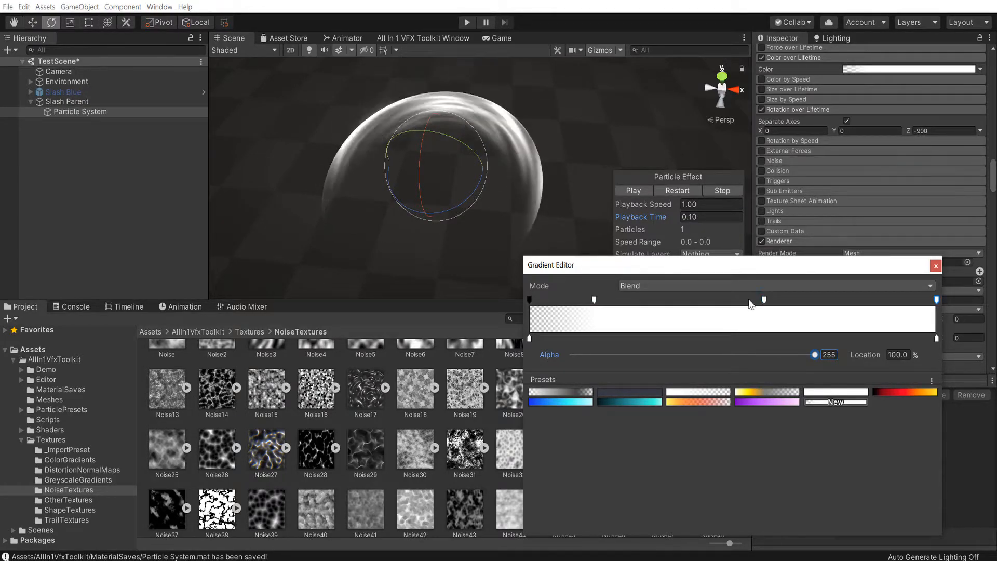
{"action": "left_click", "coordinate": [678, 188]}
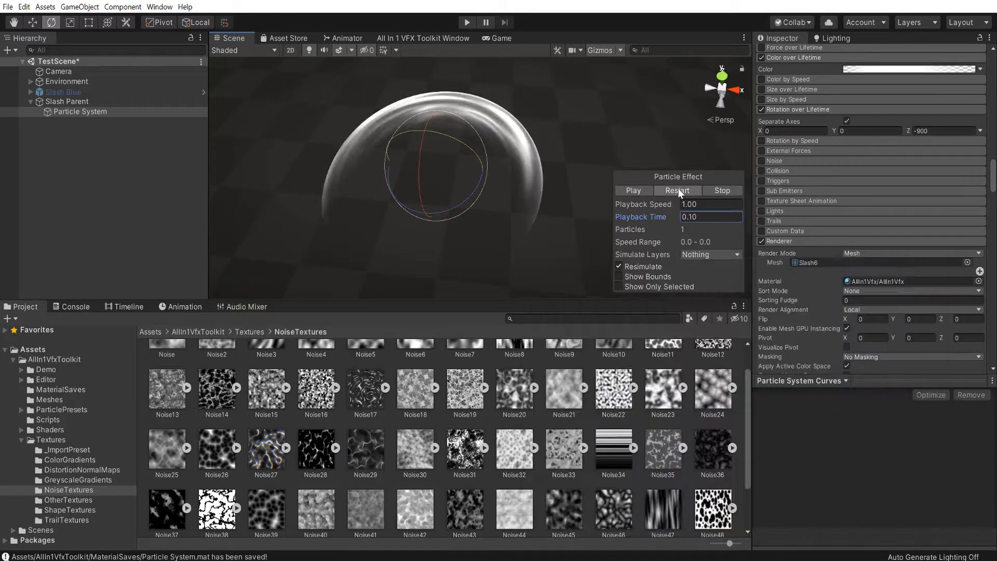
{"action": "left_click", "coordinate": [679, 189]}
{"action": "left_click", "coordinate": [644, 190]}
{"action": "left_click_drag", "start_coordinate": [649, 218], "coordinate": [535, 232]}
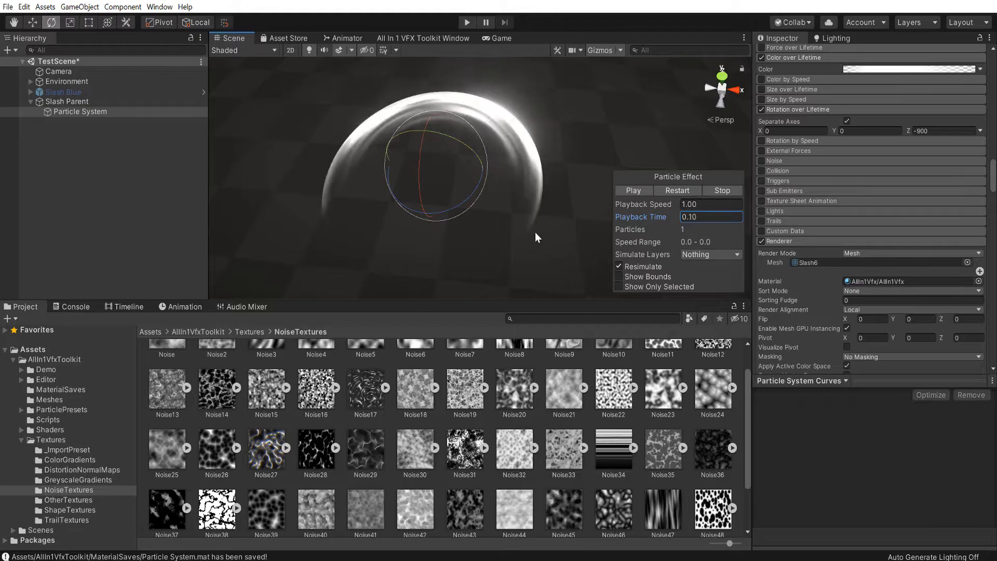
Make the Fade Amount affect global transparency in the material's Fade From Final Shape effect
{"action": "scroll", "coordinate": [878, 218], "scroll_direction": "down", "scroll_amount": 15}
{"action": "scroll", "coordinate": [867, 227], "scroll_direction": "down", "scroll_amount": 10}
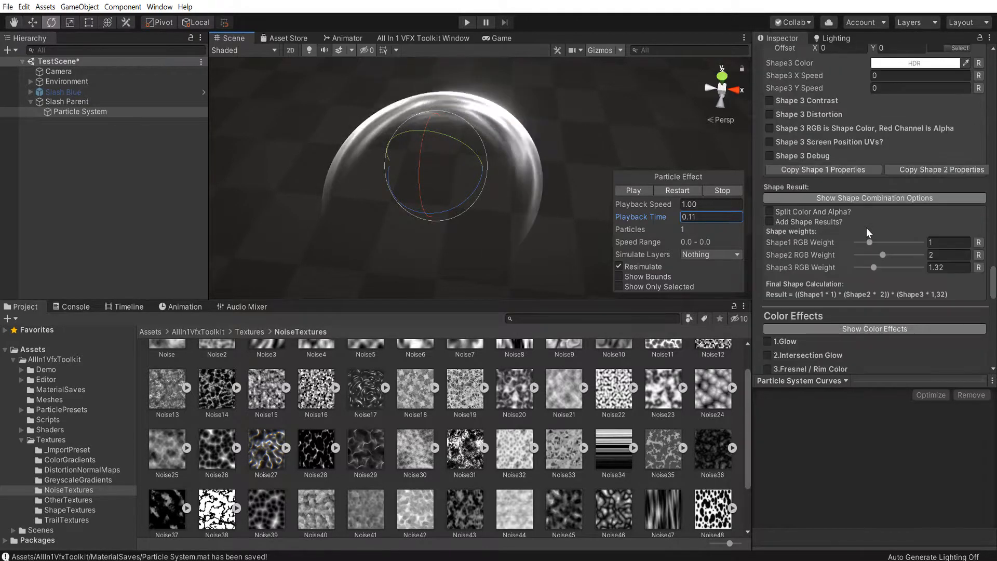
{"action": "scroll", "coordinate": [865, 223], "scroll_direction": "up", "scroll_amount": 5}
{"action": "scroll", "coordinate": [832, 176], "scroll_direction": "down", "scroll_amount": 6}
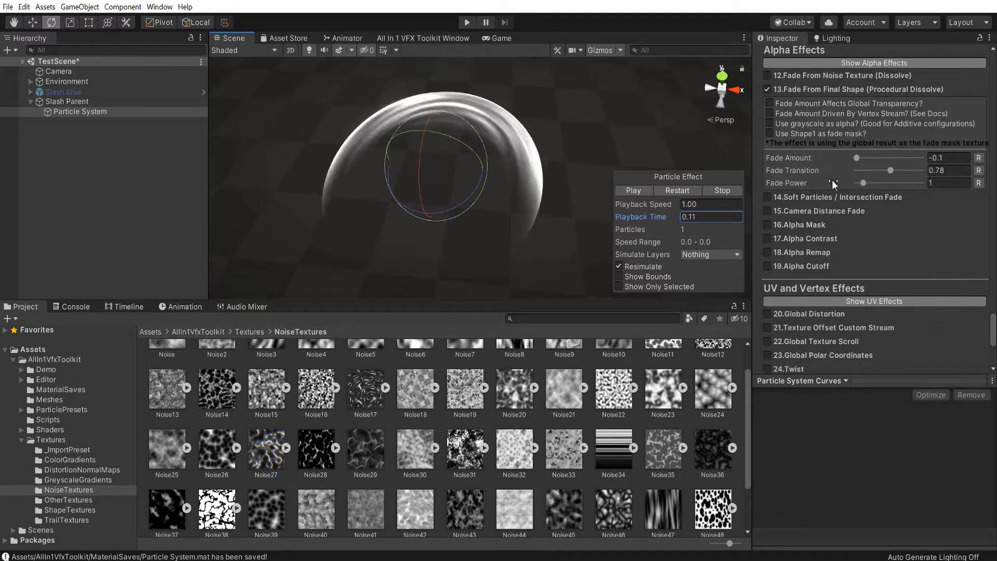
{"action": "left_click", "coordinate": [770, 102]}
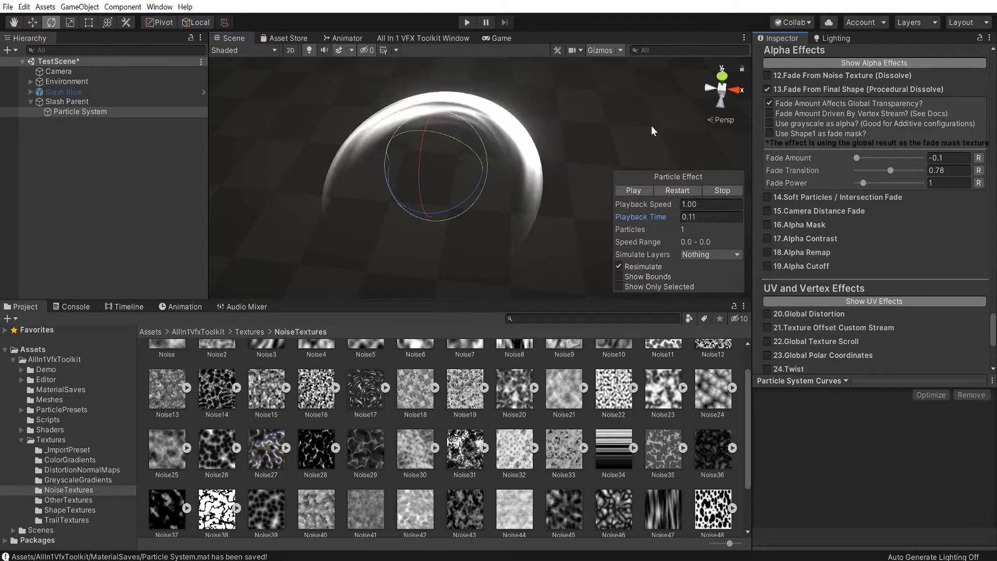
Narrow the opaque middle of the Color over Lifetime gradient by moving its inner alpha keys to 22.0% and 48.6%
{"action": "left_click_drag", "start_coordinate": [856, 157], "coordinate": [723, 214]}
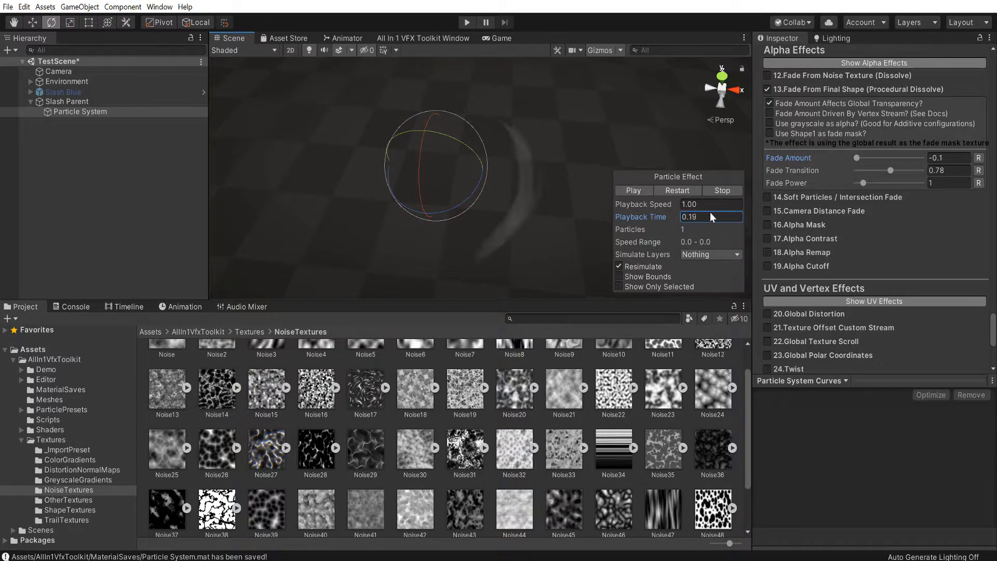
{"action": "scroll", "coordinate": [854, 196], "scroll_direction": "up", "scroll_amount": 10}
{"action": "scroll", "coordinate": [883, 174], "scroll_direction": "up", "scroll_amount": 20}
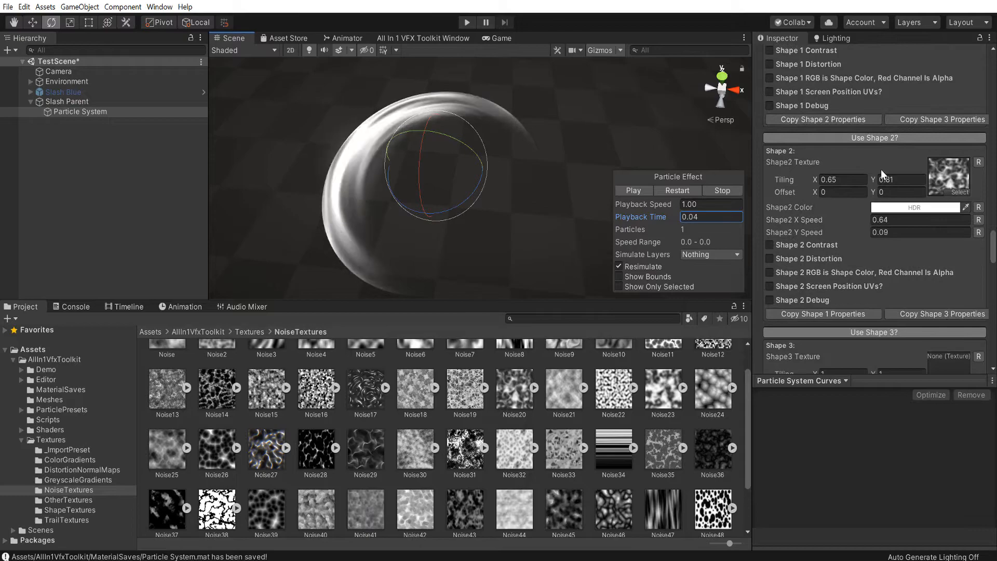
{"action": "left_click", "coordinate": [864, 69]}
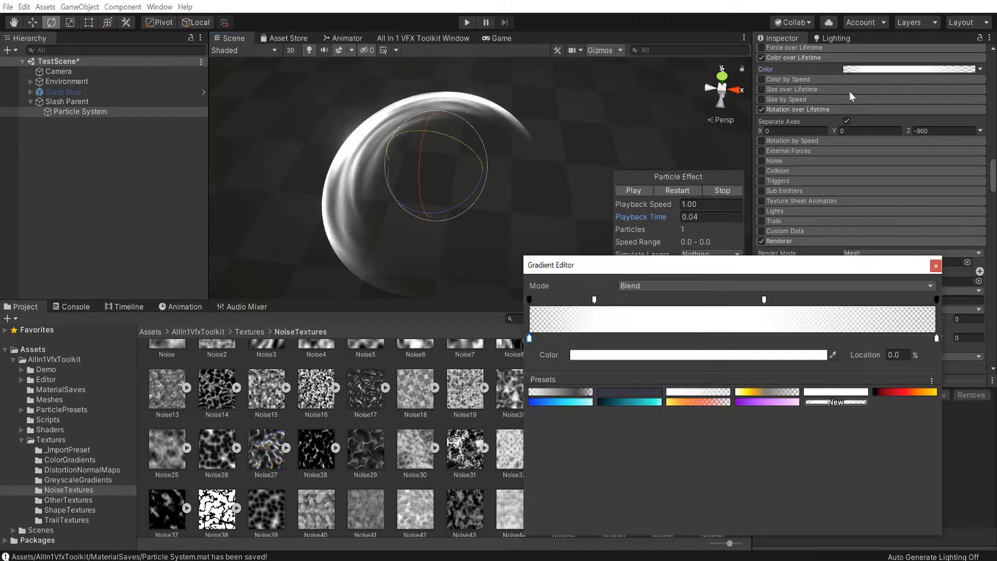
{"action": "left_click_drag", "start_coordinate": [595, 300], "coordinate": [616, 300]}
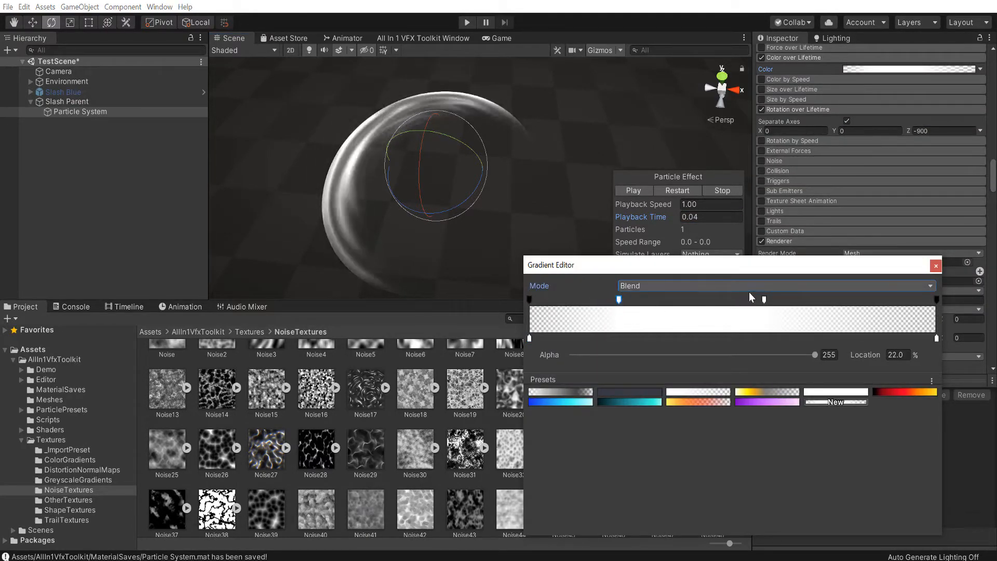
{"action": "left_click_drag", "start_coordinate": [765, 300], "coordinate": [728, 299]}
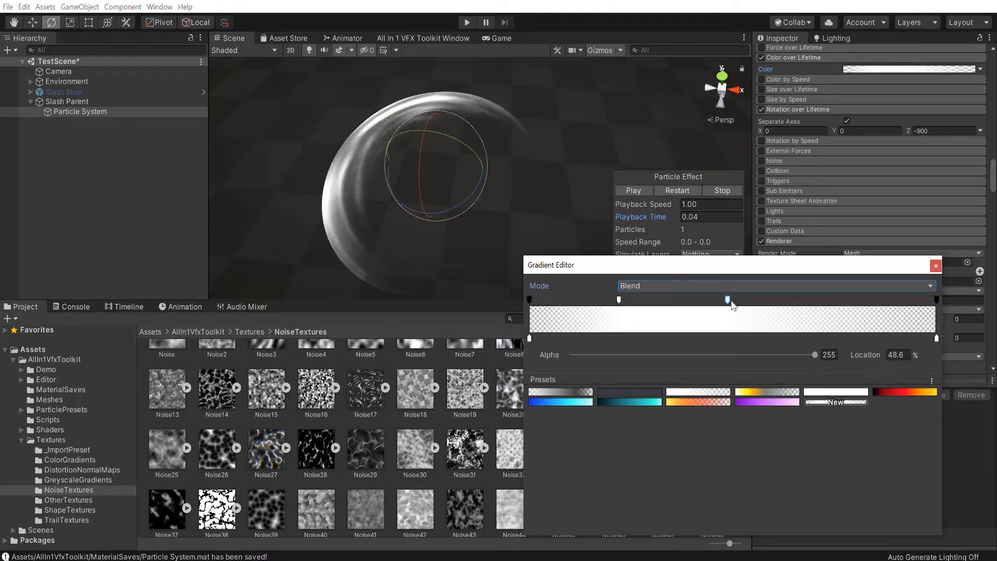
{"action": "left_click", "coordinate": [936, 265]}
Replay the slash effect, pause it, and scrub the playback time to 0.11
{"action": "left_click", "coordinate": [673, 191]}
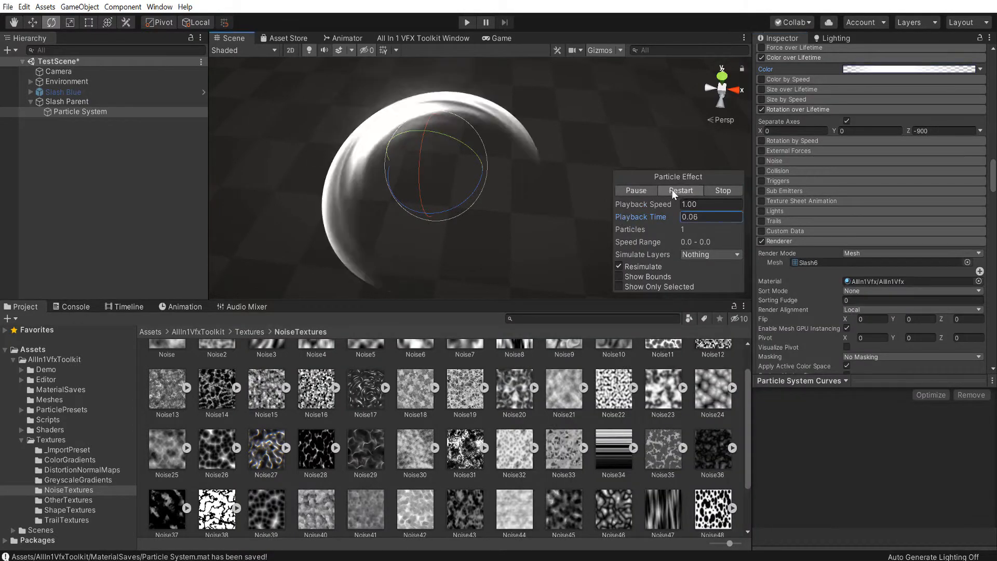
{"action": "left_click", "coordinate": [629, 193]}
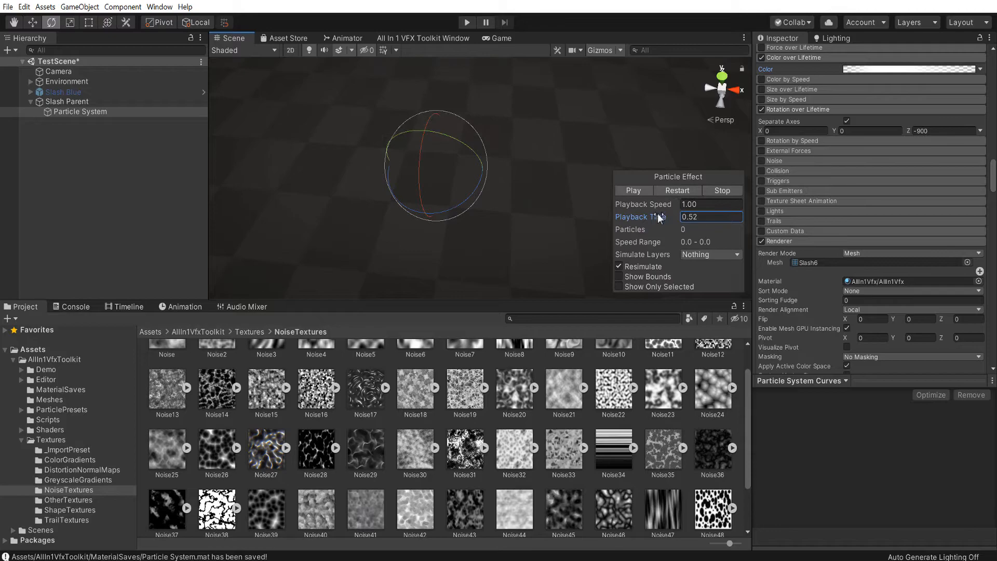
{"action": "left_click_drag", "start_coordinate": [584, 223], "coordinate": [623, 228]}
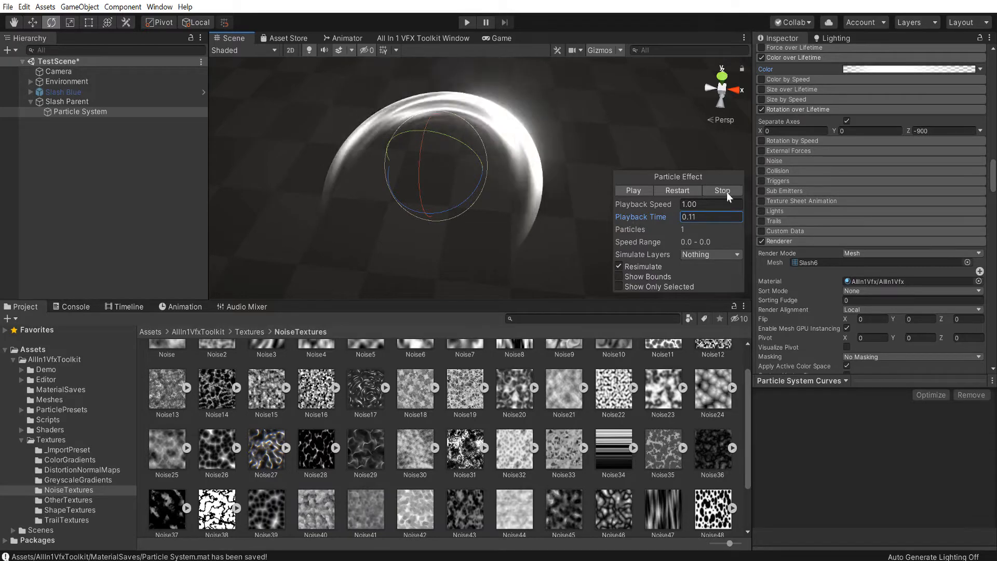
Rename the particle system object under Slash Parent as Slash Red
{"action": "scroll", "coordinate": [836, 192], "scroll_direction": "down", "scroll_amount": 10}
{"action": "scroll", "coordinate": [836, 192], "scroll_direction": "down", "scroll_amount": 3}
{"action": "scroll", "coordinate": [878, 179], "scroll_direction": "up", "scroll_amount": 10}
{"action": "scroll", "coordinate": [878, 179], "scroll_direction": "up", "scroll_amount": 3}
{"action": "left_click", "coordinate": [151, 111]}
{"action": "left_click", "coordinate": [137, 110]}
{"action": "type", "text": "Slash Red"}
{"action": "key", "text": "Return"}
Save the Slash Red object's material to the MaterialSaves folder with the All In 1 VFX component
{"action": "scroll", "coordinate": [838, 231], "scroll_direction": "down", "scroll_amount": 5}
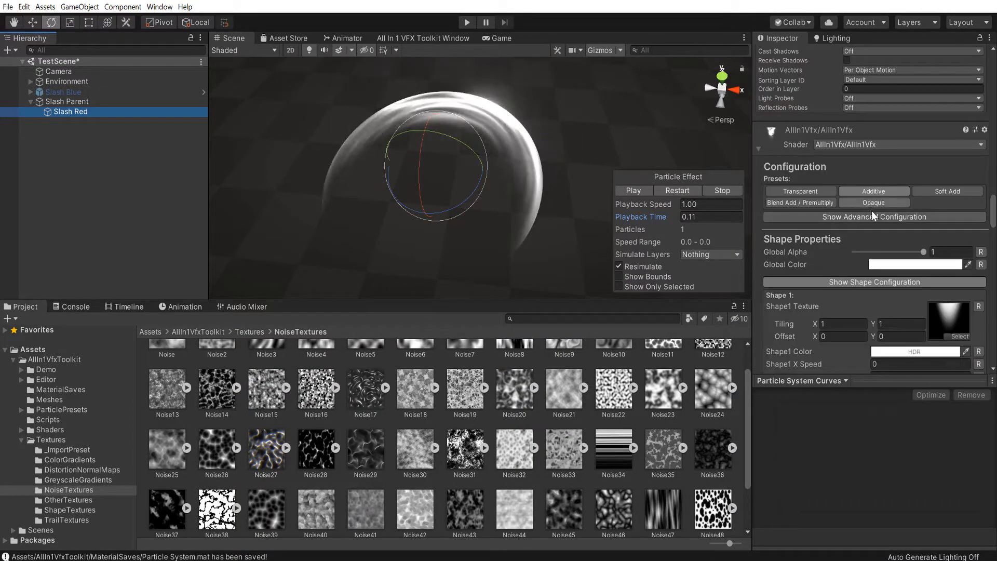
{"action": "scroll", "coordinate": [874, 211], "scroll_direction": "up", "scroll_amount": 5}
{"action": "scroll", "coordinate": [875, 207], "scroll_direction": "up", "scroll_amount": 8}
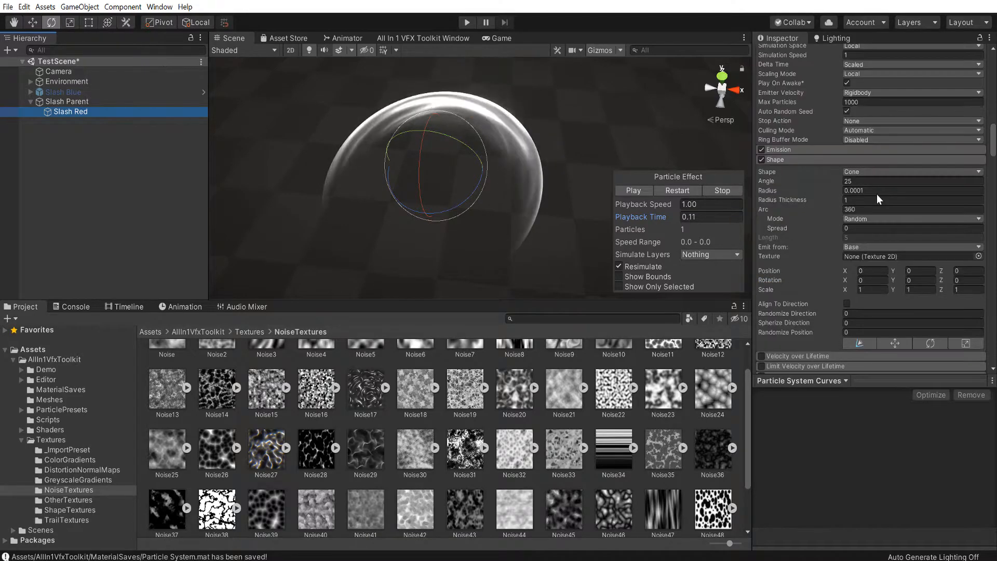
{"action": "scroll", "coordinate": [877, 196], "scroll_direction": "up", "scroll_amount": 5}
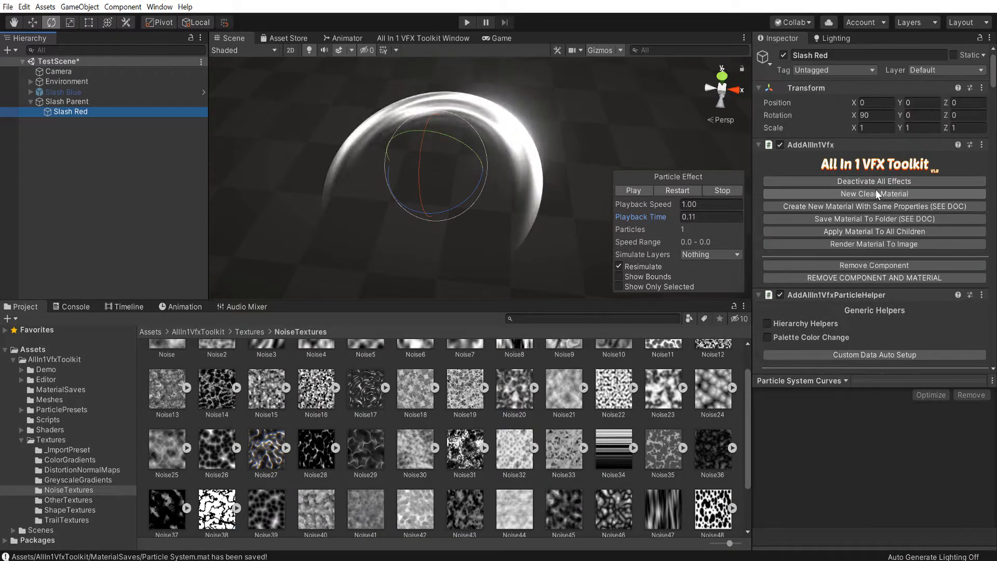
{"action": "left_click", "coordinate": [824, 219]}
Enable Color Ramp in the Slash Red material and assign a black-red-yellow color gradient texture to it
{"action": "scroll", "coordinate": [831, 234], "scroll_direction": "down", "scroll_amount": 12}
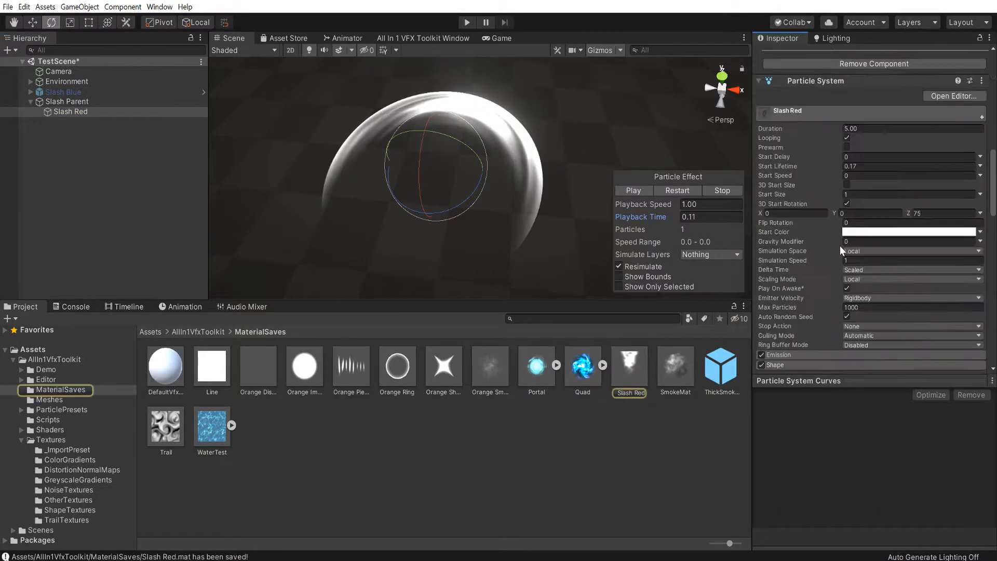
{"action": "scroll", "coordinate": [831, 249], "scroll_direction": "down", "scroll_amount": 5}
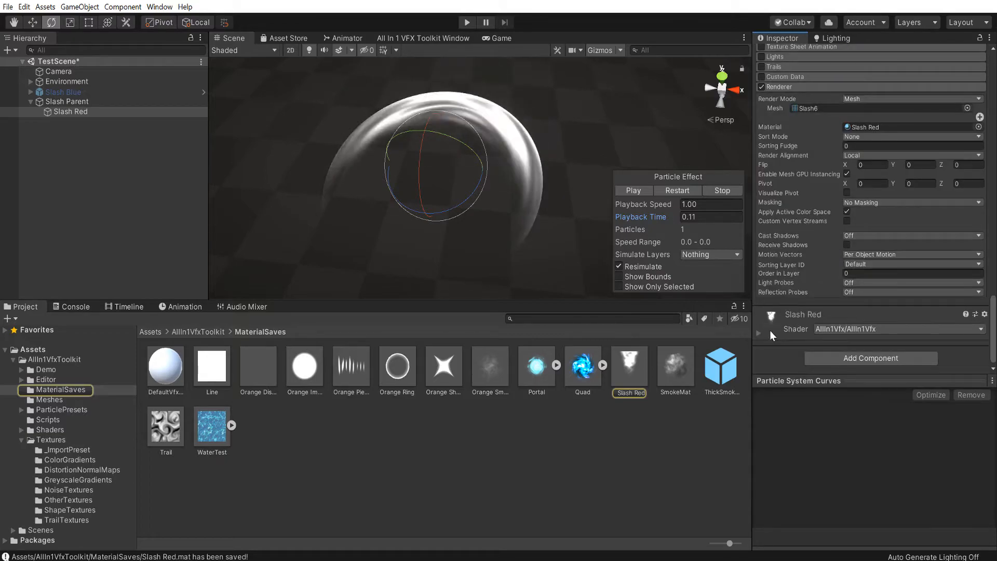
{"action": "scroll", "coordinate": [779, 312], "scroll_direction": "down", "scroll_amount": 10}
{"action": "scroll", "coordinate": [786, 260], "scroll_direction": "down", "scroll_amount": 12}
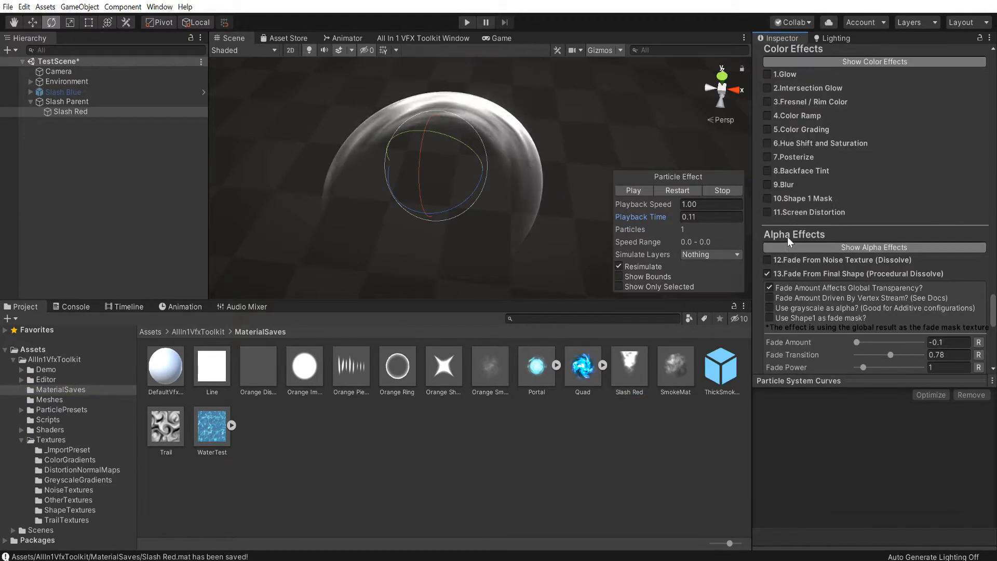
{"action": "left_click", "coordinate": [788, 230]}
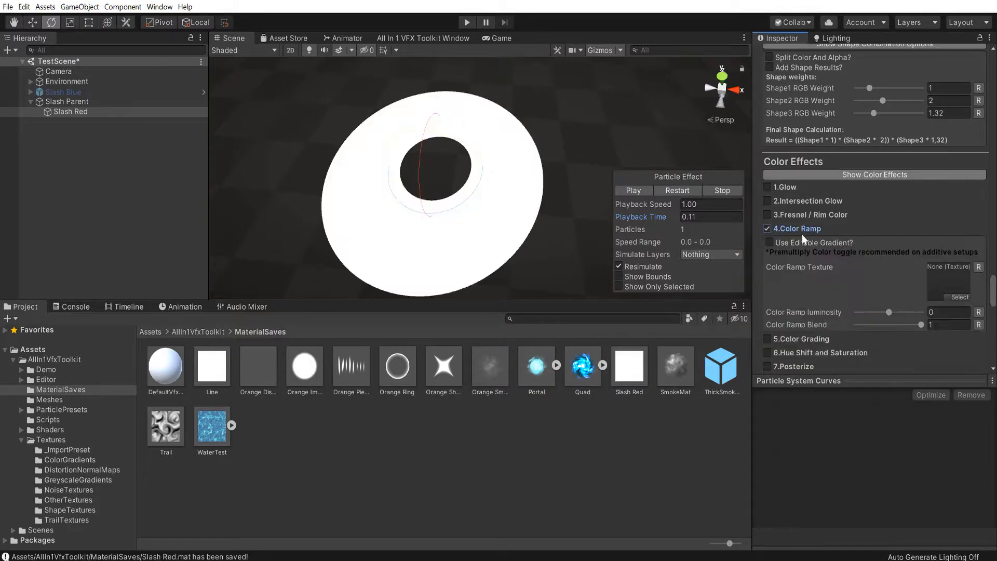
{"action": "left_click", "coordinate": [960, 297]}
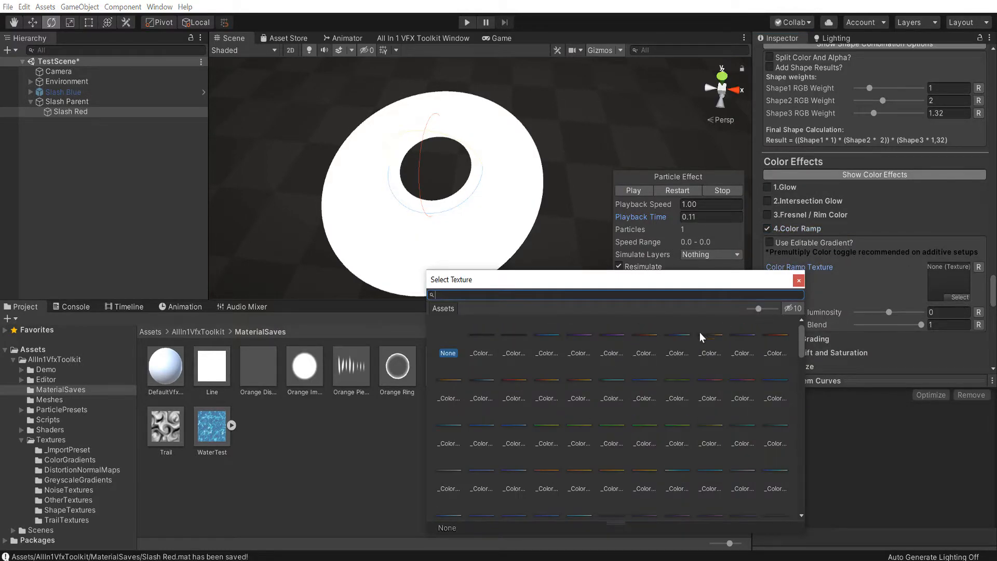
{"action": "left_click", "coordinate": [779, 337]}
{"action": "double_click", "coordinate": [779, 335]}
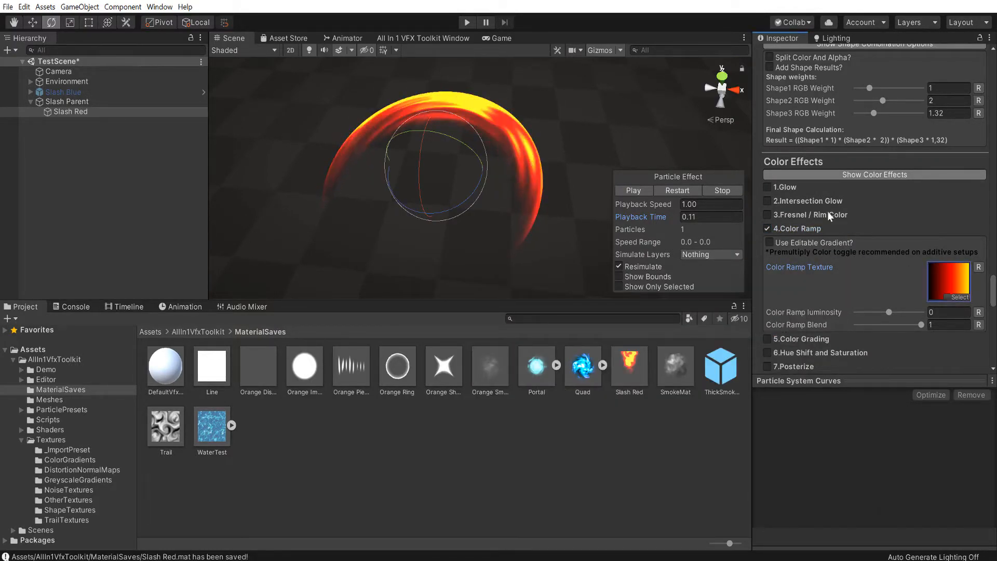
Switch the Color Ramp to an editable gradient, apply the black-red-yellow preset, and keep its first key black
{"action": "left_click", "coordinate": [771, 242]}
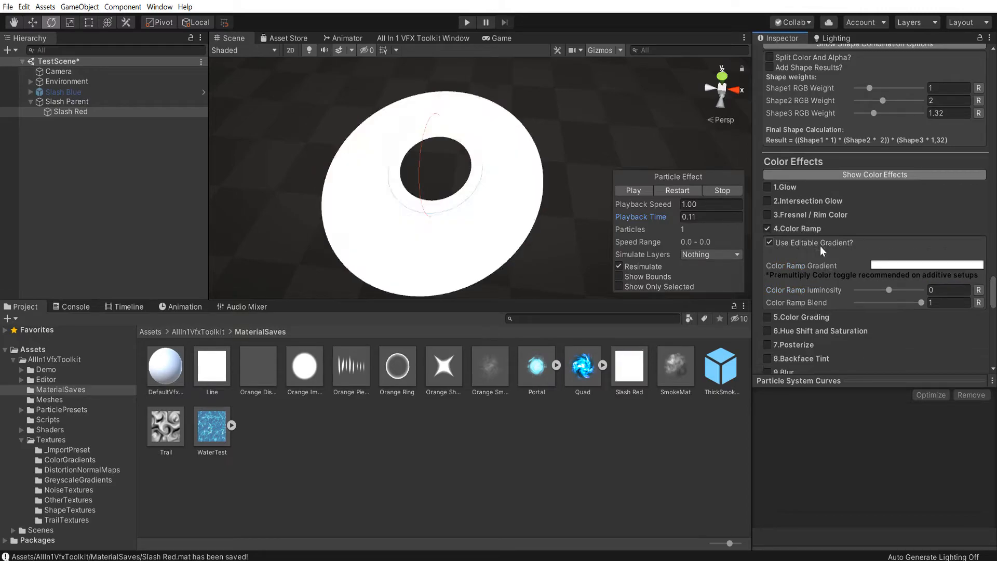
{"action": "left_click", "coordinate": [892, 266]}
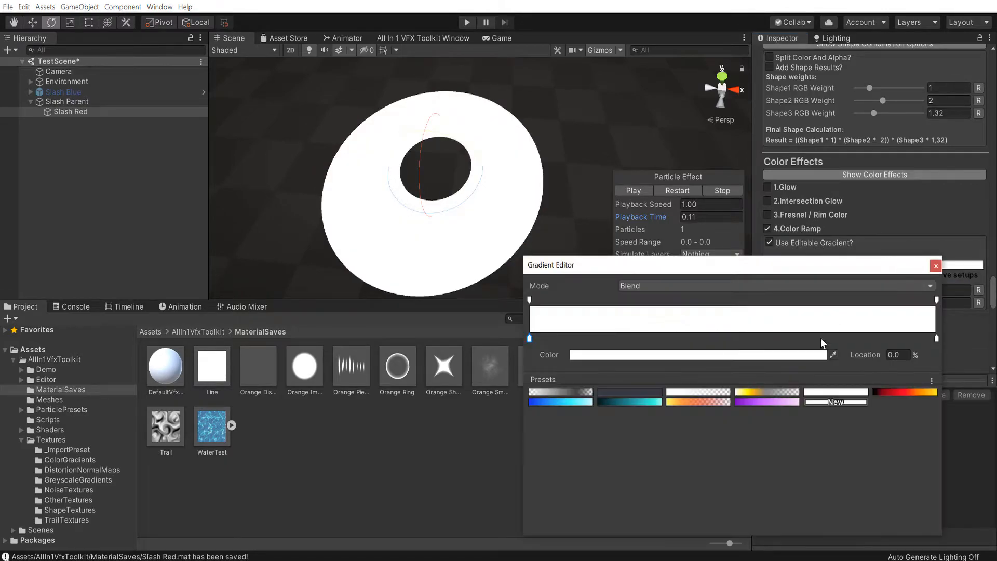
{"action": "left_click", "coordinate": [886, 391]}
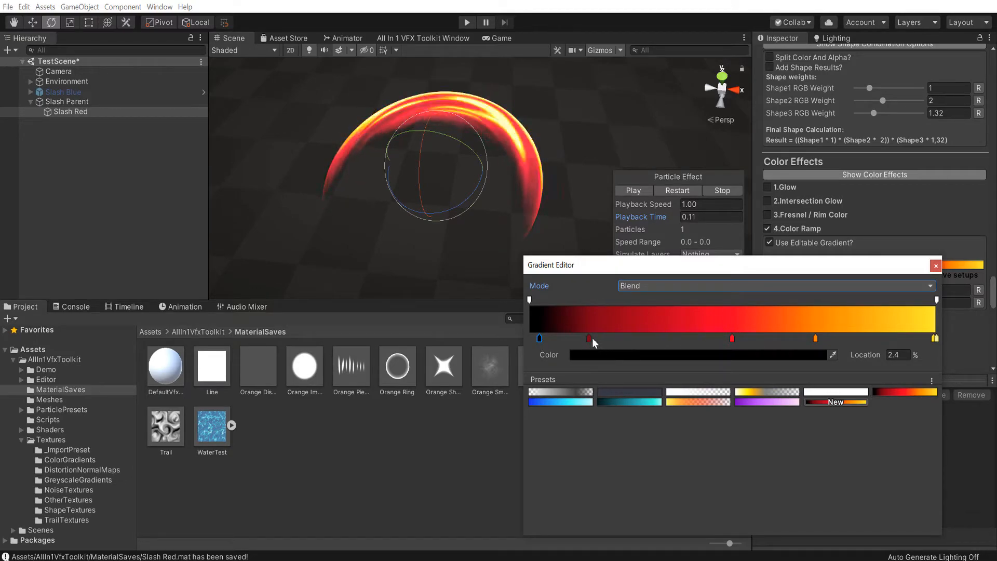
{"action": "left_click", "coordinate": [661, 355]}
{"action": "left_click_drag", "start_coordinate": [958, 217], "coordinate": [971, 264]}
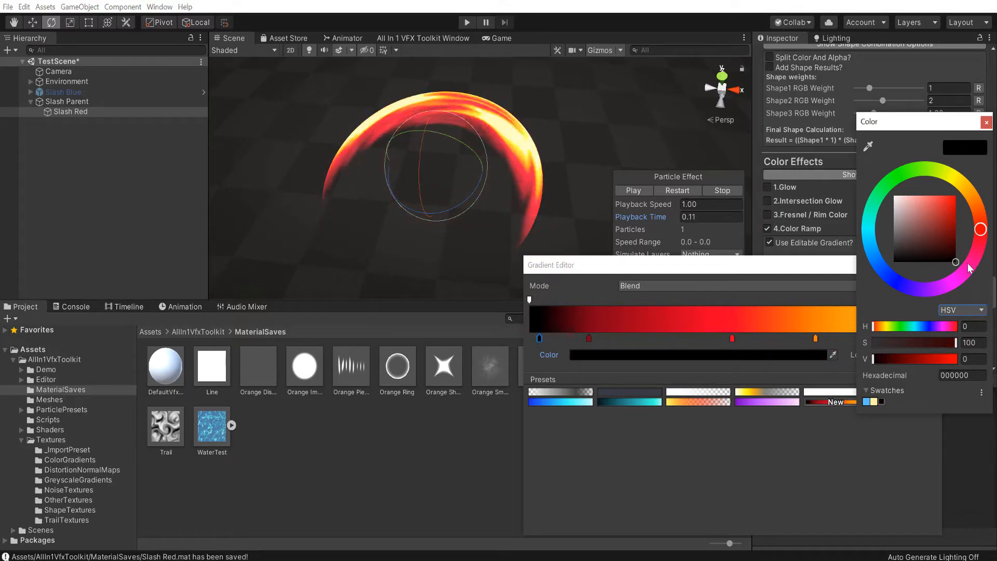
{"action": "left_click", "coordinate": [986, 122]}
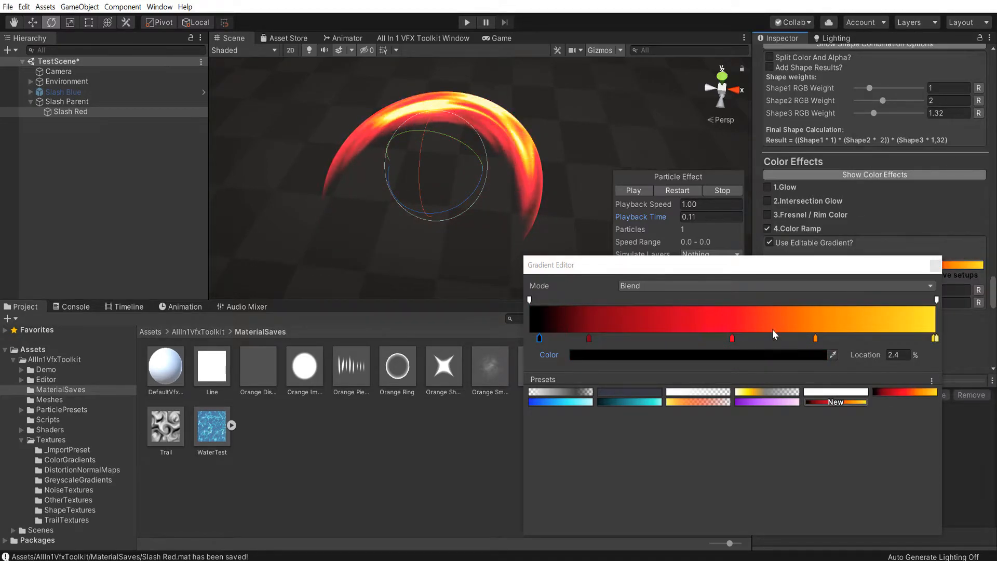
Move the ramp gradient's orange key to 81.2% and remove the extra yellow key at 99.2%
{"action": "left_click_drag", "start_coordinate": [816, 338], "coordinate": [860, 339]}
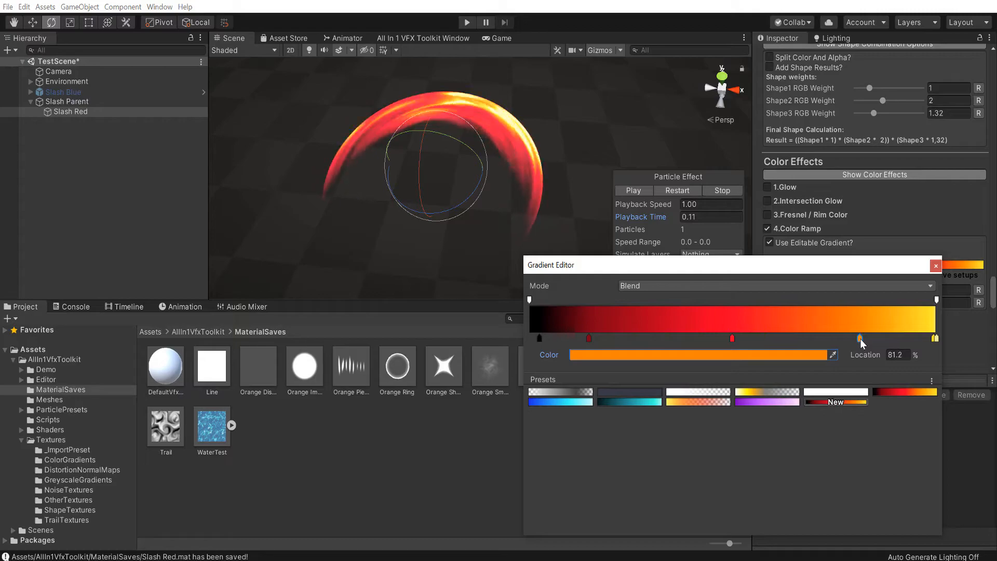
{"action": "left_click", "coordinate": [933, 338]}
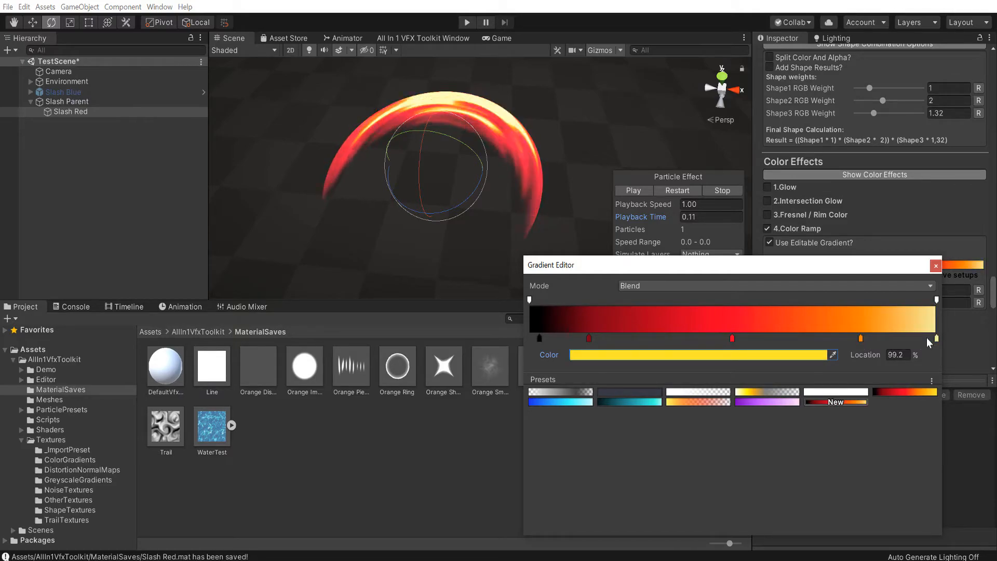
{"action": "left_click_drag", "start_coordinate": [937, 339], "coordinate": [940, 339]}
Recolor the ramp gradient's end key to the soft orange F37B5B and close the gradient editor
{"action": "left_click", "coordinate": [761, 355]}
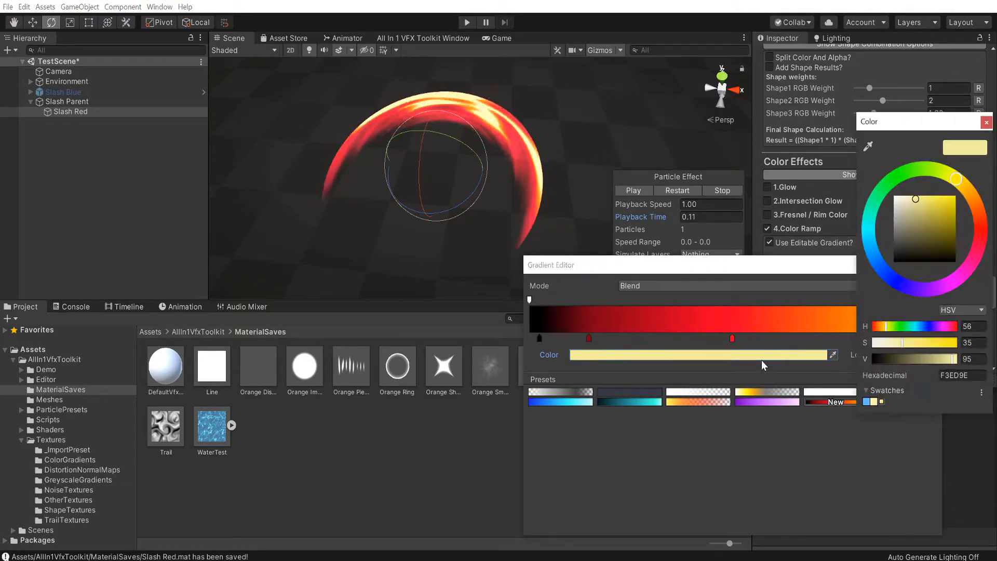
{"action": "left_click_drag", "start_coordinate": [962, 185], "coordinate": [994, 213]}
{"action": "left_click", "coordinate": [987, 123]}
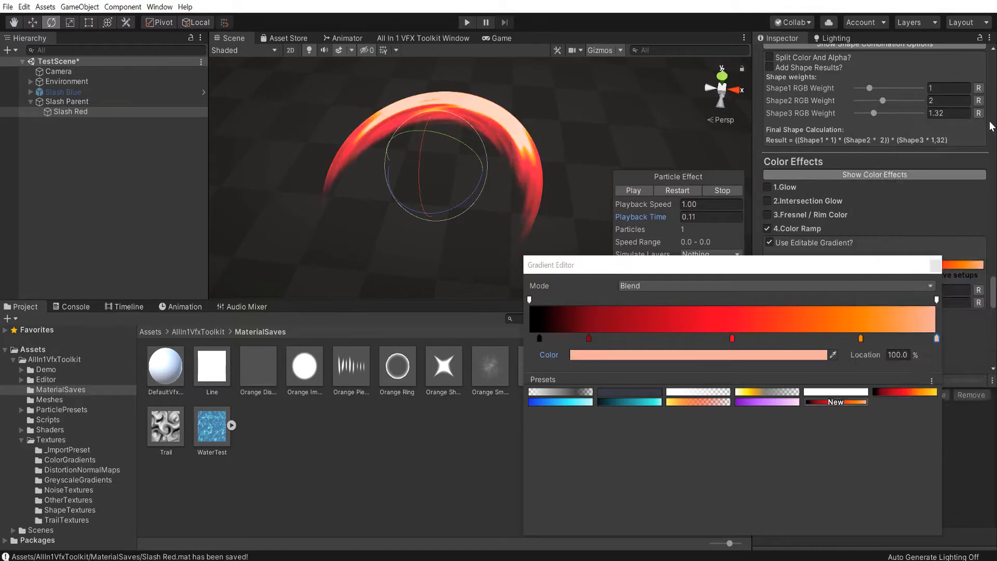
{"action": "left_click", "coordinate": [769, 355]}
{"action": "left_click_drag", "start_coordinate": [902, 342], "coordinate": [927, 344]}
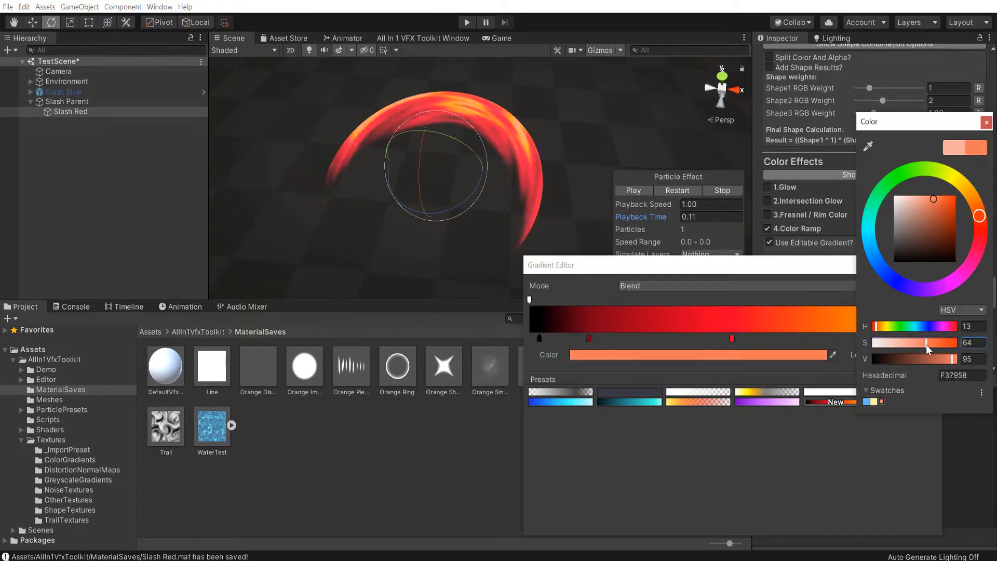
{"action": "left_click", "coordinate": [954, 313]}
{"action": "left_click", "coordinate": [954, 324]}
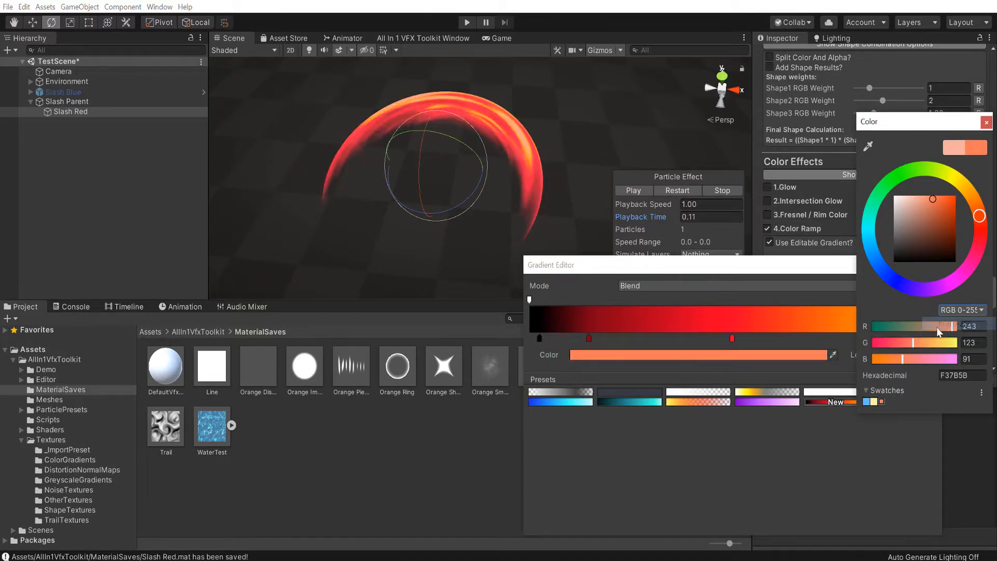
{"action": "left_click", "coordinate": [963, 310]}
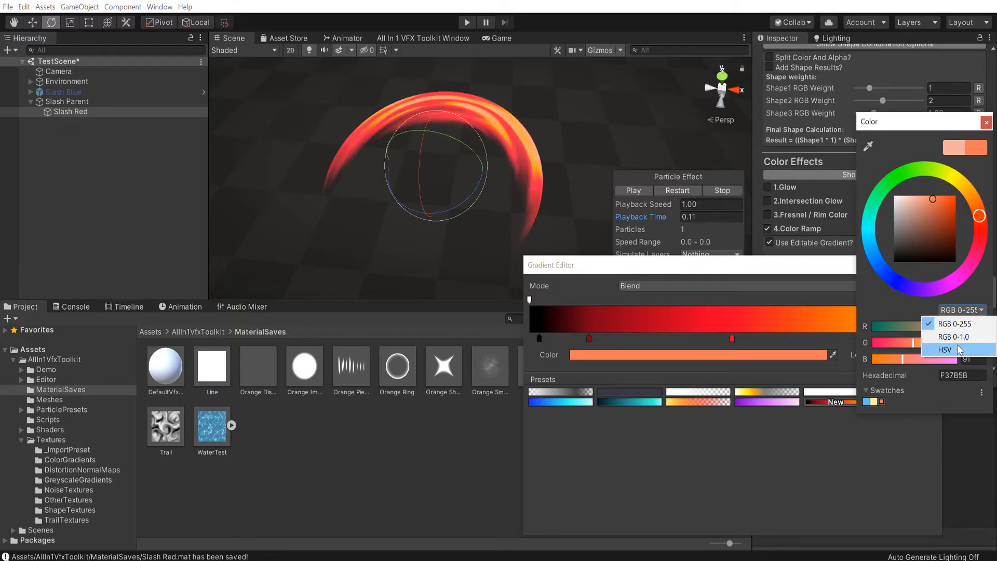
{"action": "left_click", "coordinate": [958, 345]}
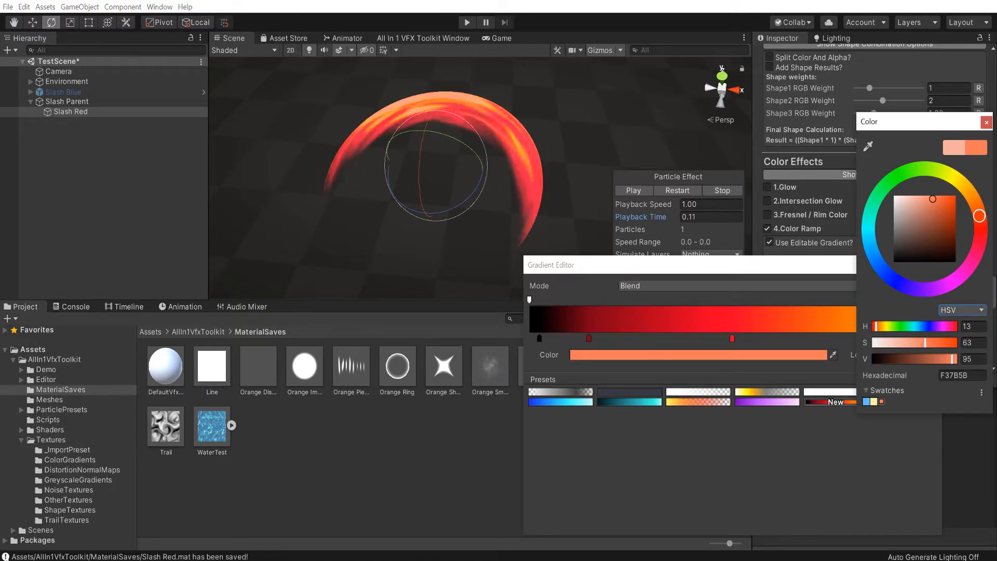
{"action": "left_click", "coordinate": [987, 123]}
{"action": "scroll", "coordinate": [849, 162], "scroll_direction": "up", "scroll_amount": 4}
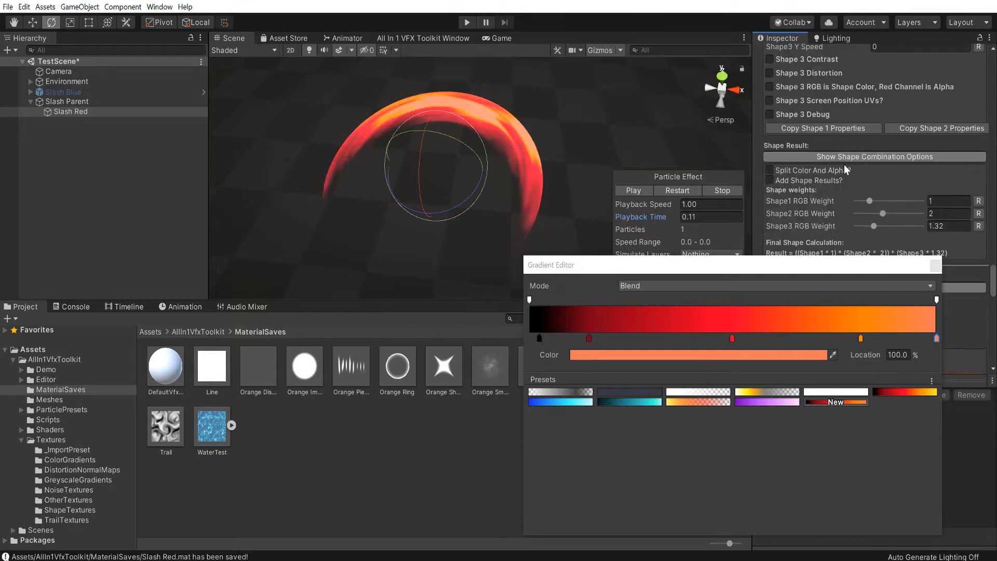
{"action": "left_click", "coordinate": [933, 265]}
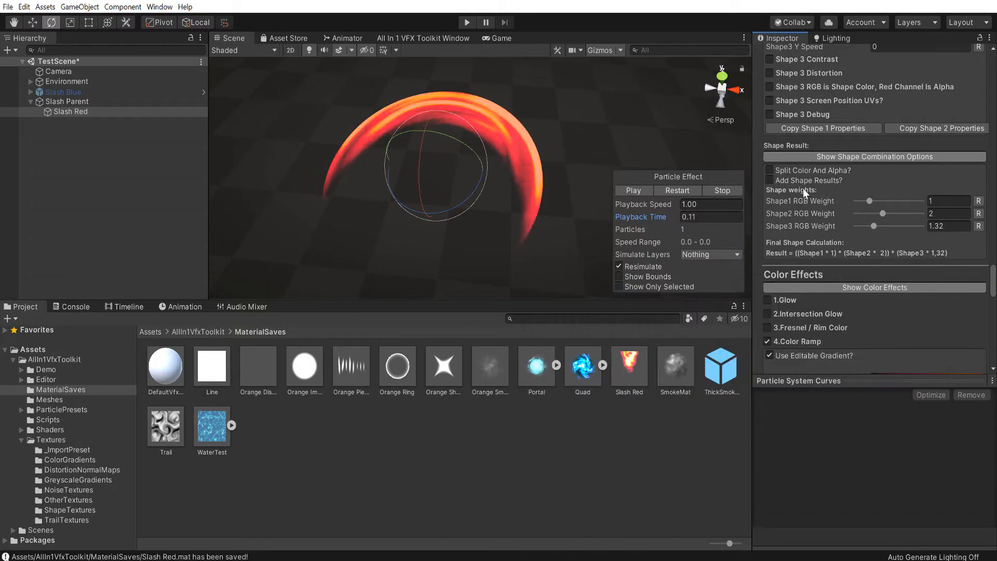
Enable Glow with the red color FF0000, set Glow Color Intensity to 1.03, and replay the effect
{"action": "left_click", "coordinate": [768, 300]}
{"action": "scroll", "coordinate": [779, 291], "scroll_direction": "down", "scroll_amount": 4}
{"action": "left_click", "coordinate": [881, 227]}
{"action": "left_click_drag", "start_coordinate": [920, 208], "coordinate": [957, 193]}
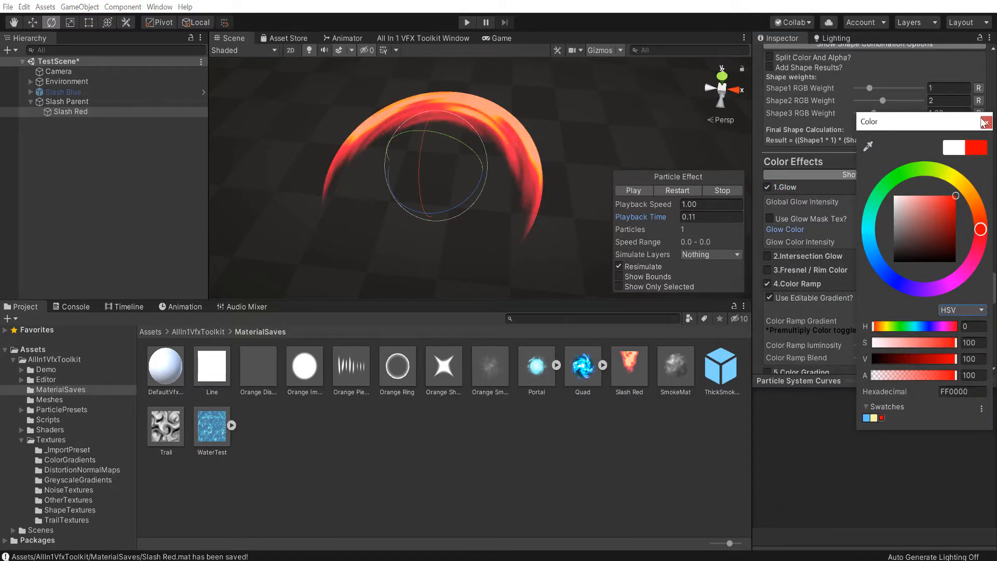
{"action": "left_click", "coordinate": [987, 123]}
{"action": "left_click_drag", "start_coordinate": [819, 241], "coordinate": [844, 245]}
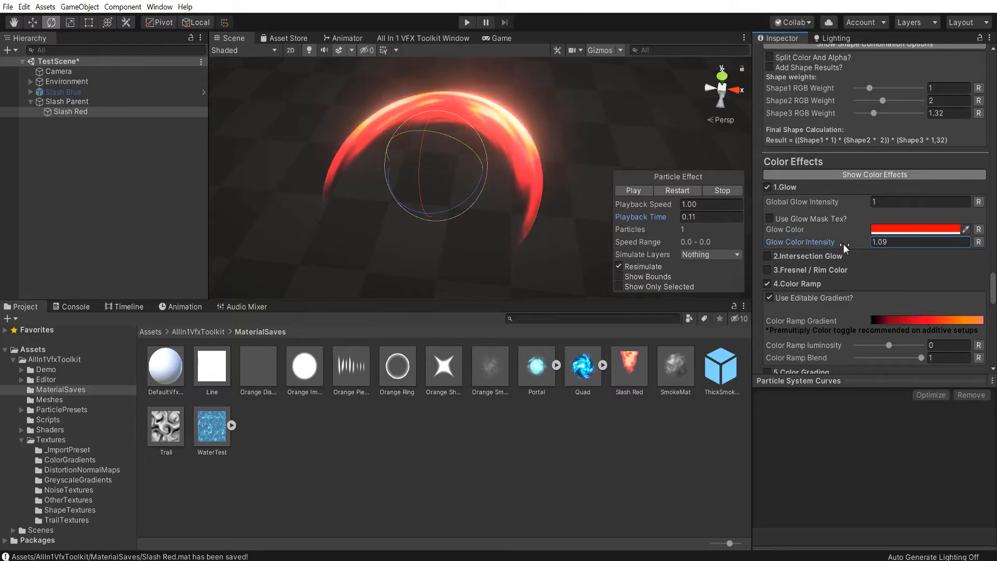
{"action": "left_click", "coordinate": [684, 189]}
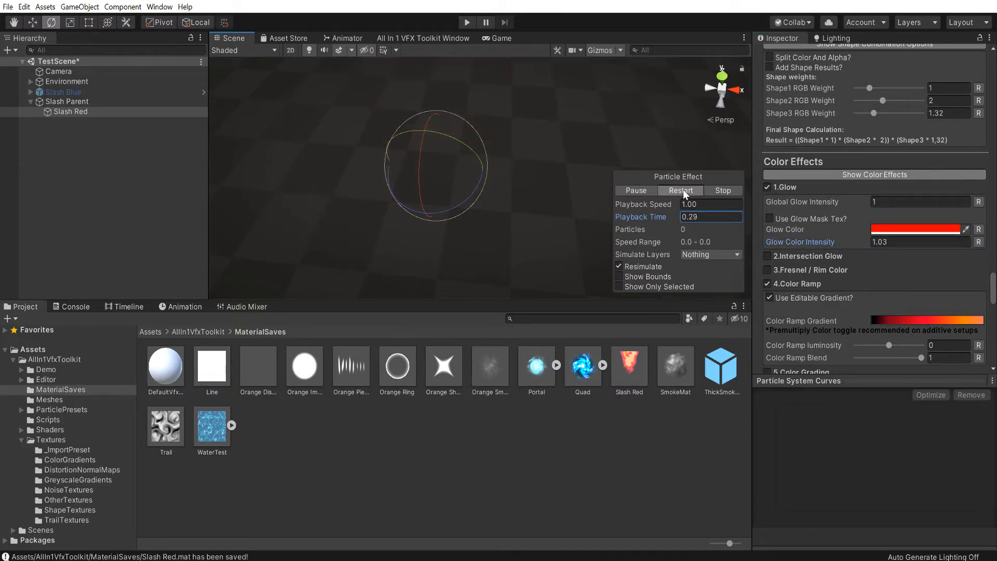
Raise the Slash Red material's Glow Color Intensity to 1.41, check frames of the effect, and replay it
{"action": "left_click", "coordinate": [635, 191]}
{"action": "mouse_move", "coordinate": [610, 218]}
{"action": "left_mouse_down"}
{"action": "mouse_move", "coordinate": [583, 222]}
{"action": "mouse_move", "coordinate": [623, 221]}
{"action": "left_mouse_up"}
{"action": "left_click_drag", "start_coordinate": [786, 239], "coordinate": [803, 241]}
{"action": "mouse_move", "coordinate": [644, 216]}
{"action": "left_mouse_down"}
{"action": "mouse_move", "coordinate": [596, 220]}
{"action": "mouse_move", "coordinate": [639, 204]}
{"action": "left_mouse_up"}
{"action": "left_click", "coordinate": [675, 189]}
{"action": "left_click", "coordinate": [637, 192]}
{"action": "left_click_drag", "start_coordinate": [635, 217], "coordinate": [302, 226]}
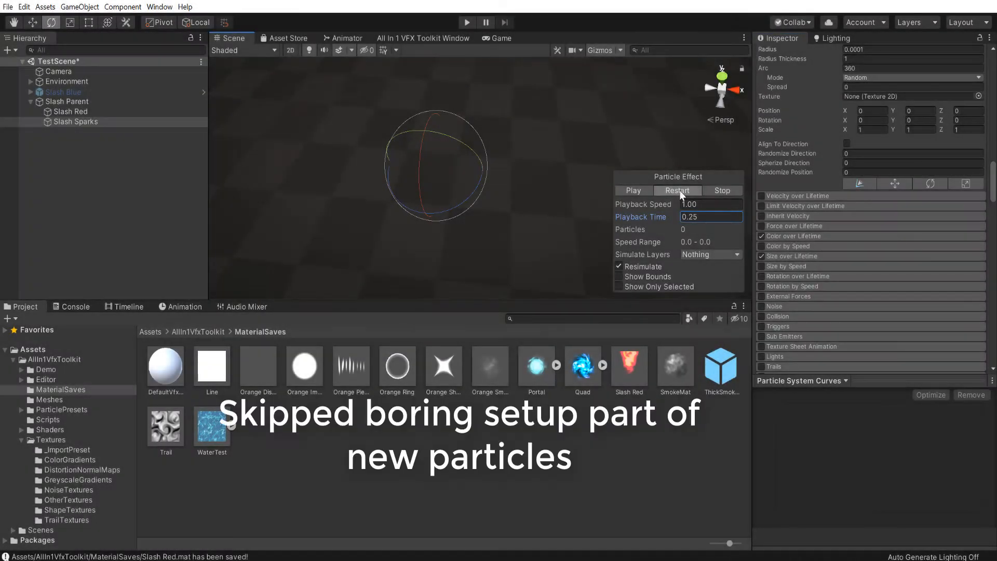
{"action": "left_click", "coordinate": [678, 190]}
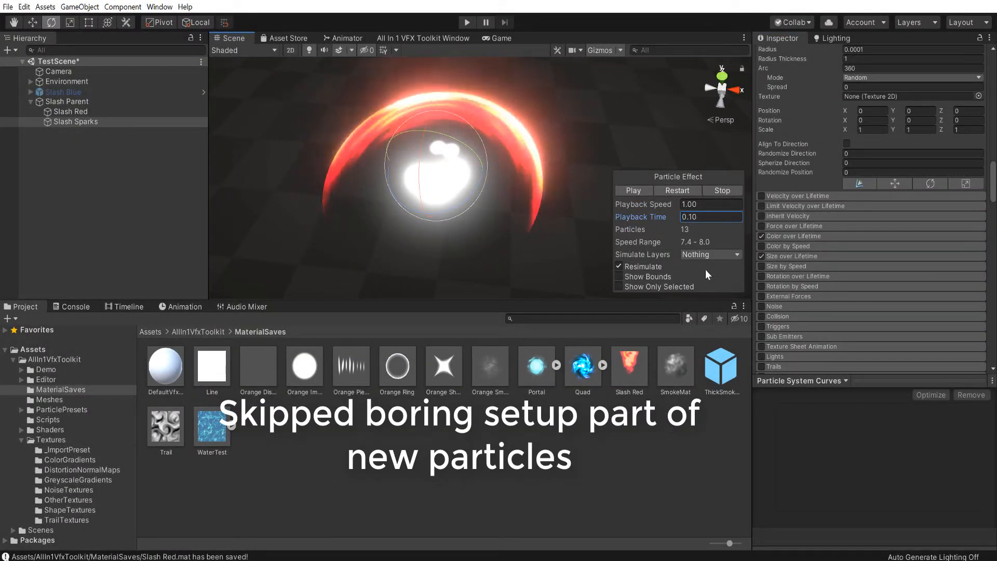
Set the Slash Sparks circle emitter's Radius to 2.96 and Radius Thickness to 0.05 to match the slash's outer edge
{"action": "scroll", "coordinate": [790, 254], "scroll_direction": "up", "scroll_amount": 5}
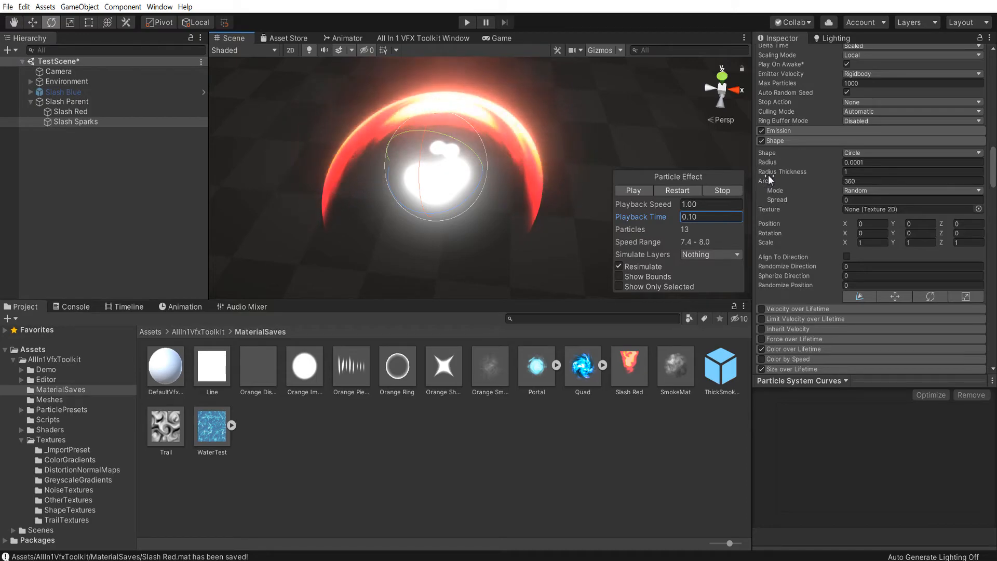
{"action": "left_click_drag", "start_coordinate": [771, 164], "coordinate": [836, 166]}
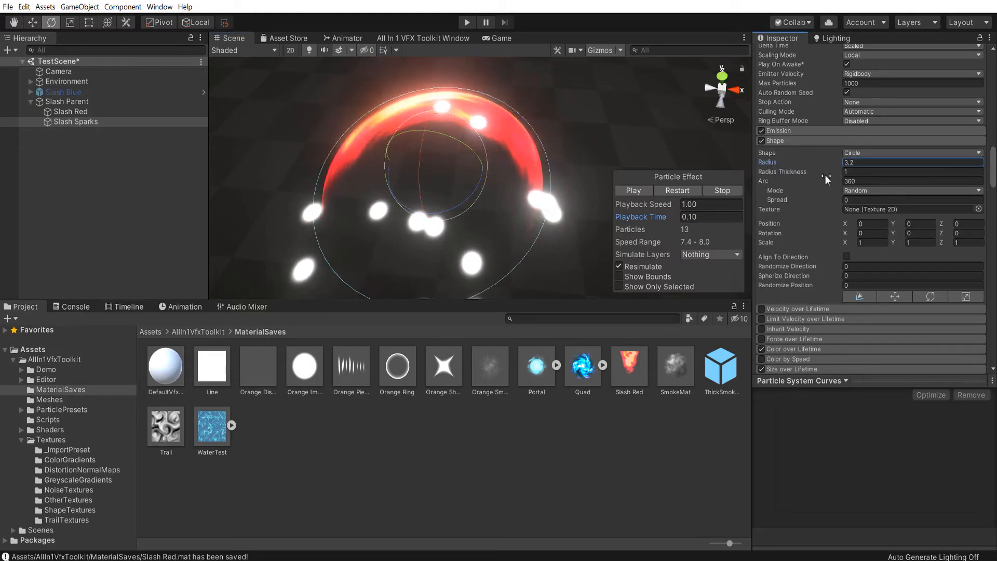
{"action": "left_click_drag", "start_coordinate": [775, 172], "coordinate": [755, 173]}
{"action": "right_click_drag", "start_coordinate": [447, 203], "coordinate": [435, 254]}
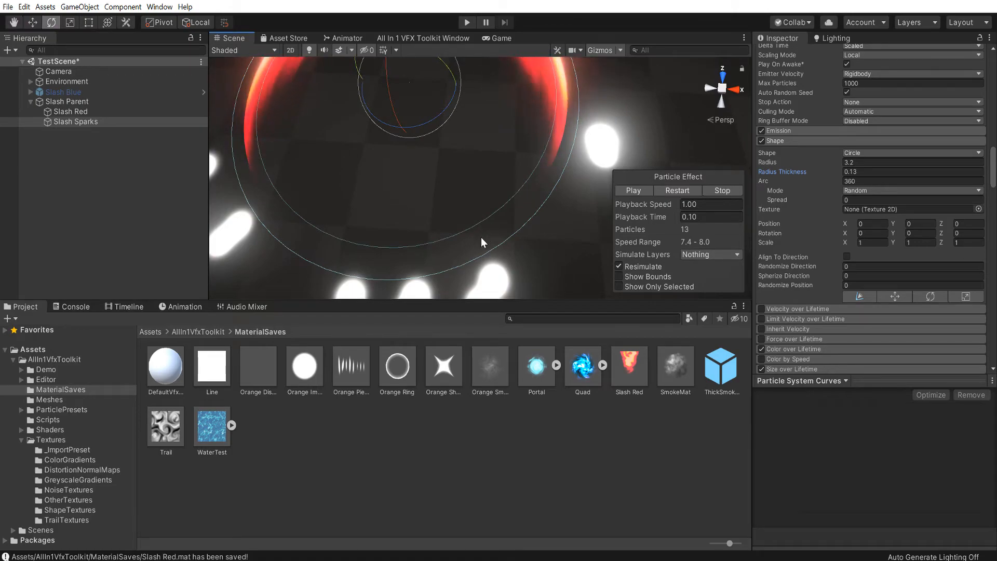
{"action": "left_click", "coordinate": [769, 162]}
{"action": "left_click_drag", "start_coordinate": [767, 163], "coordinate": [761, 162]}
{"action": "right_click_drag", "start_coordinate": [530, 104], "coordinate": [488, 129]}
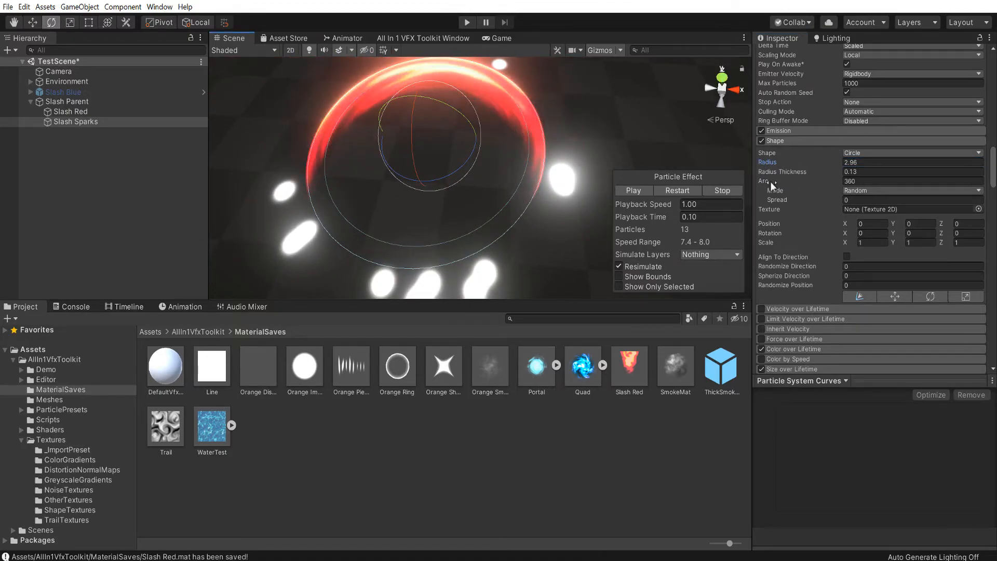
{"action": "left_click_drag", "start_coordinate": [794, 170], "coordinate": [799, 170]}
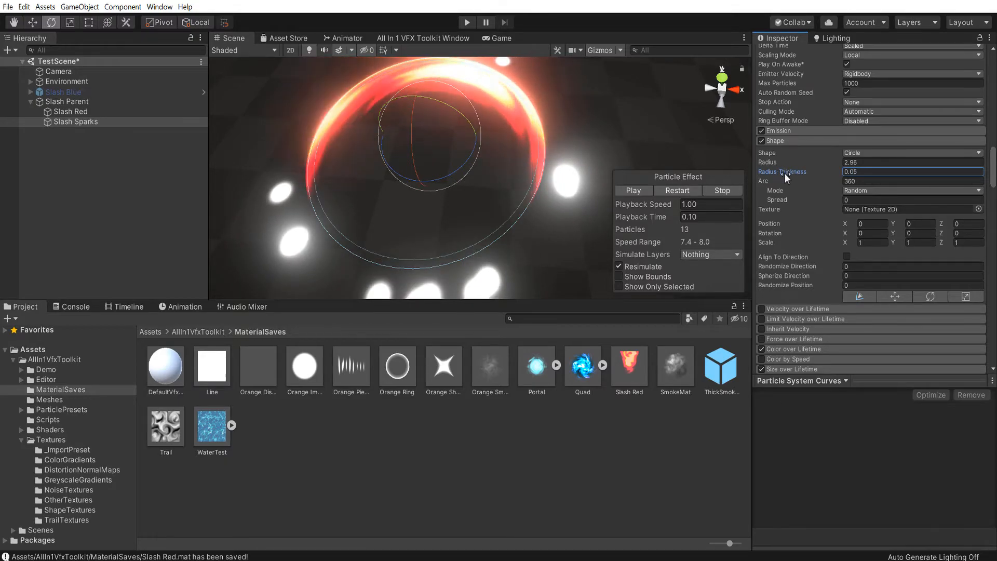
Limit the Slash Sparks emitter's Arc to 270, rotate its shape to -41.12 on Z, and replay the particles
{"action": "left_click", "coordinate": [769, 182]}
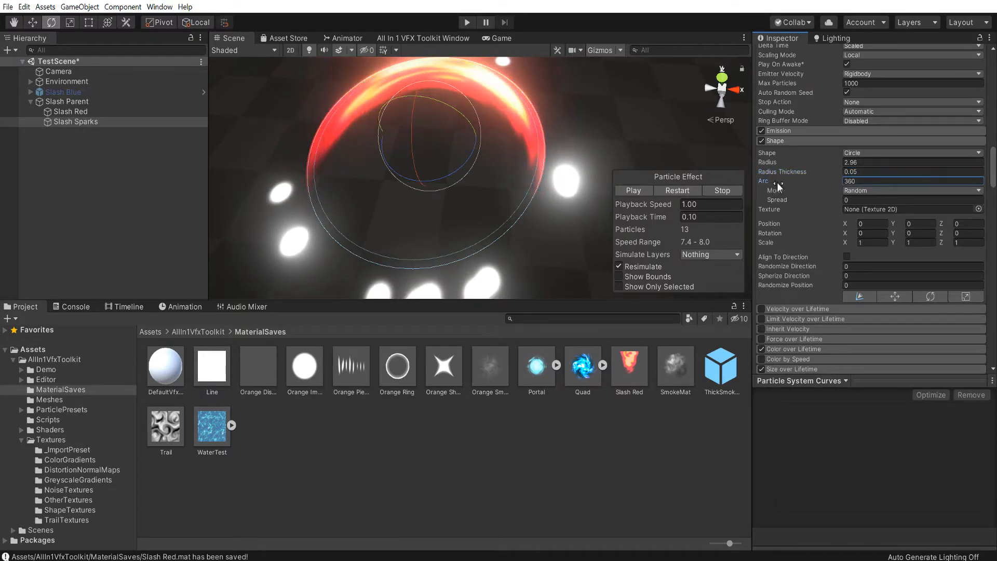
{"action": "left_click_drag", "start_coordinate": [900, 181], "coordinate": [304, 176]}
{"action": "left_click_drag", "start_coordinate": [942, 234], "coordinate": [646, 244]}
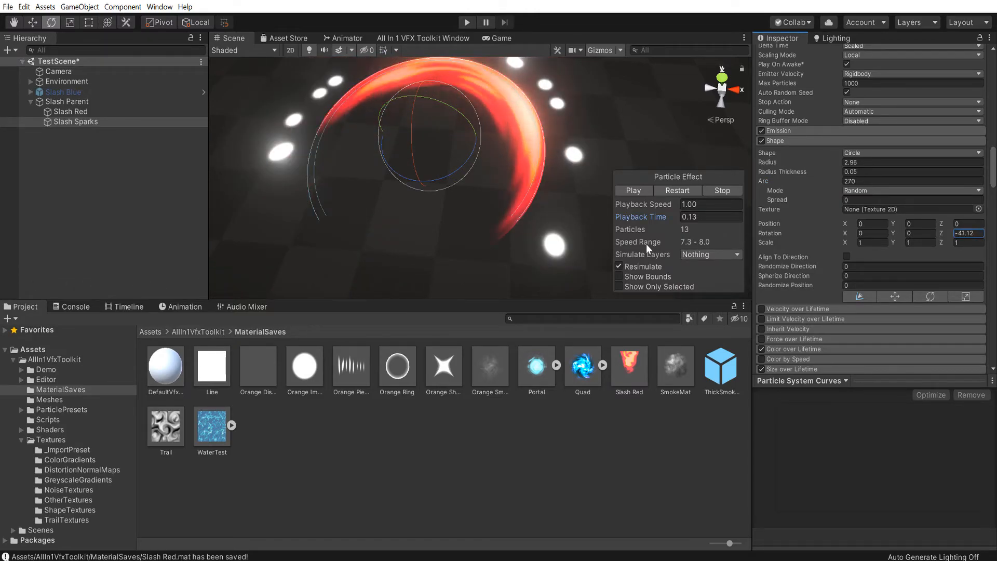
{"action": "left_click", "coordinate": [676, 191]}
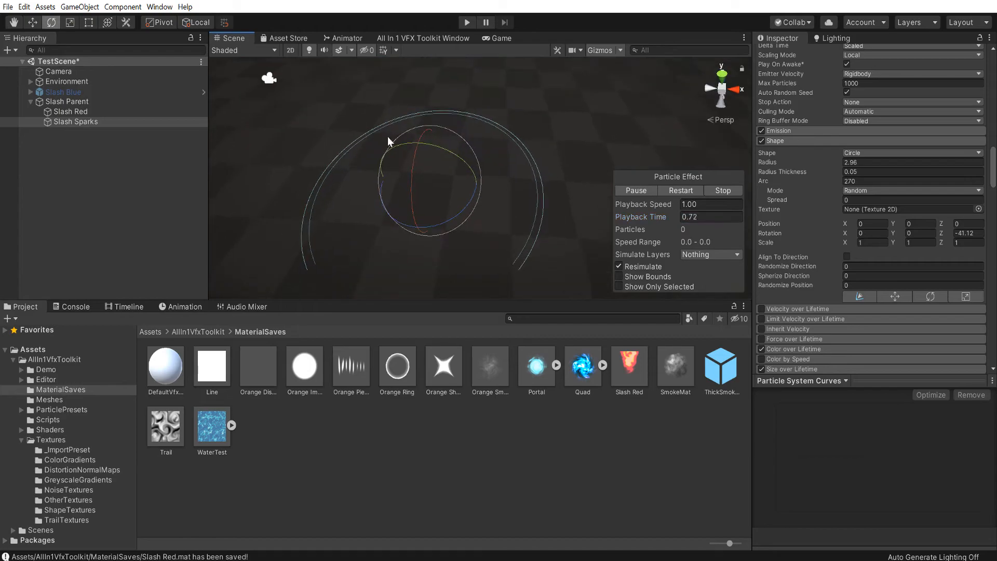
{"action": "left_click", "coordinate": [684, 189]}
{"action": "left_click", "coordinate": [635, 189]}
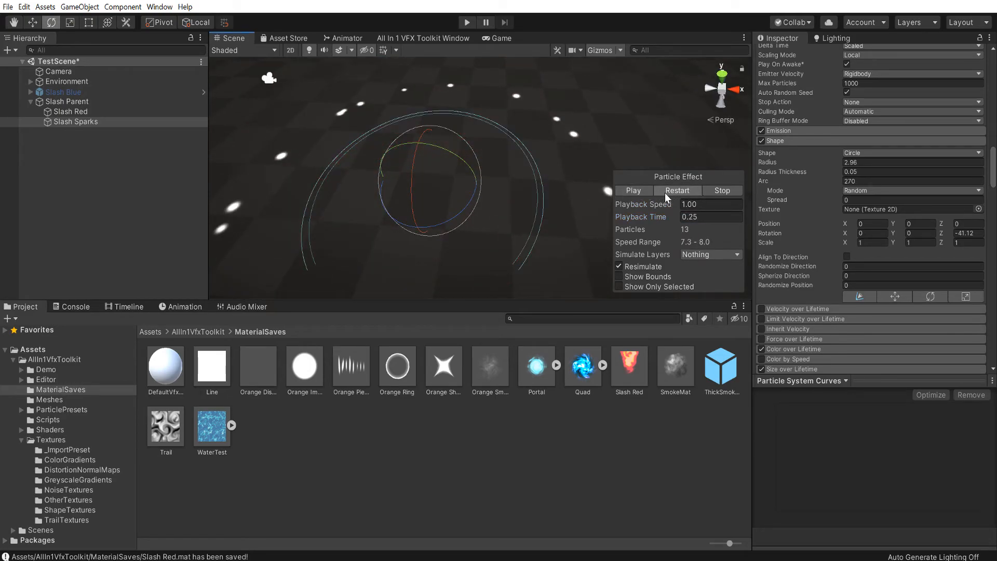
Switch the Slash Sparks Render Mode to Stretched Billboard and replay the particles
{"action": "left_click_drag", "start_coordinate": [466, 165], "coordinate": [529, 174], "text": "alt"}
{"action": "scroll", "coordinate": [852, 248], "scroll_direction": "down", "scroll_amount": 10}
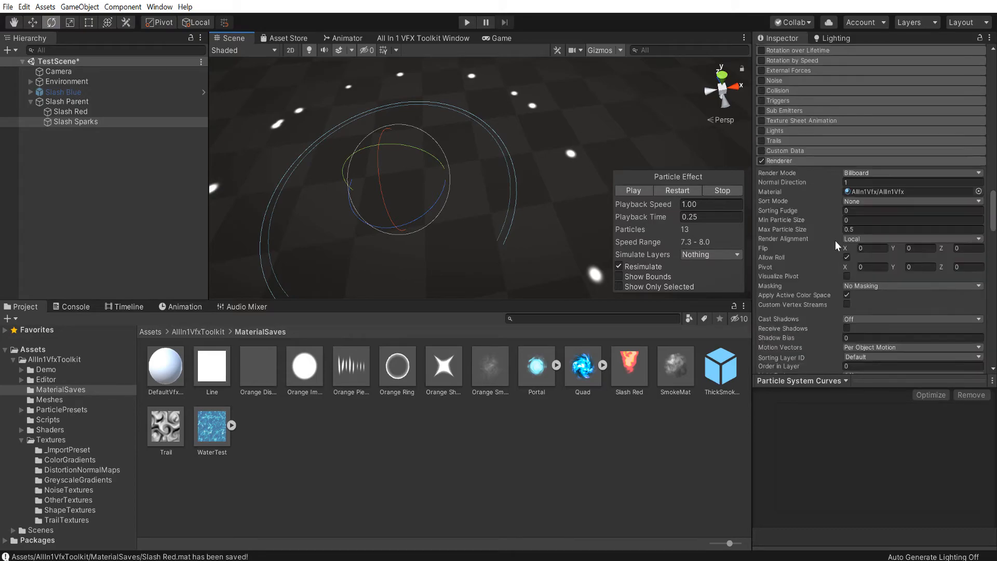
{"action": "left_click", "coordinate": [844, 173]}
{"action": "left_click", "coordinate": [867, 195]}
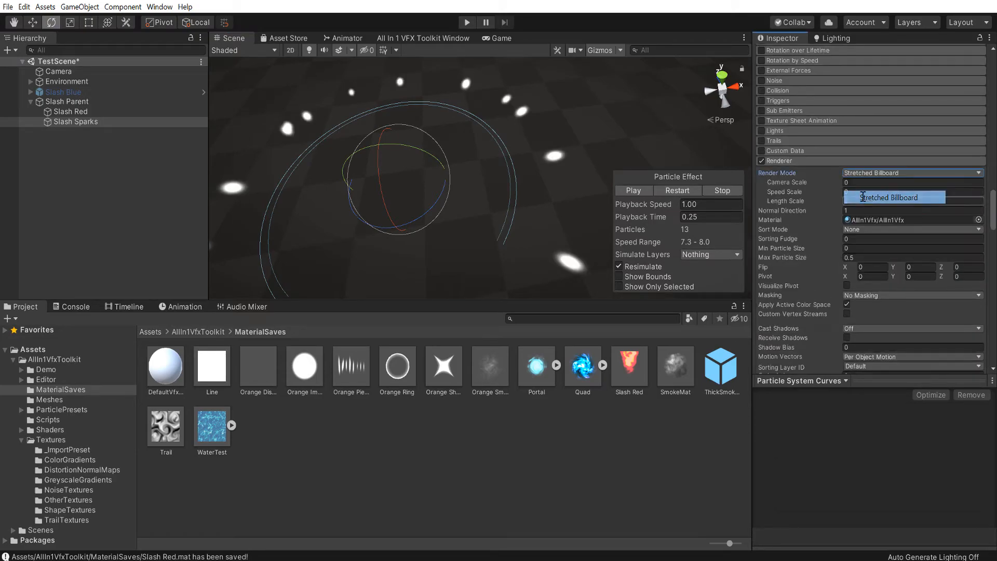
{"action": "left_click", "coordinate": [679, 190]}
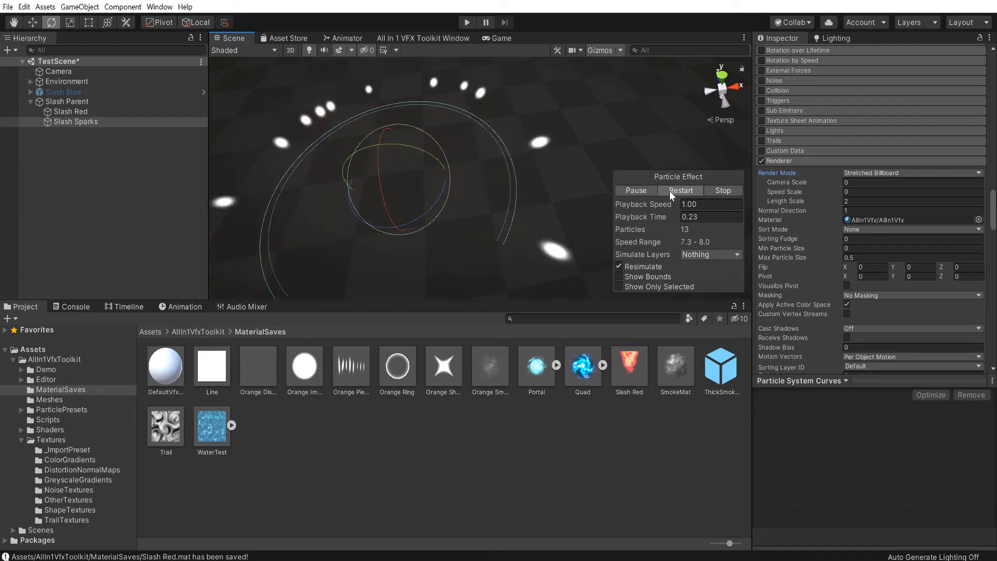
{"action": "left_click", "coordinate": [679, 189]}
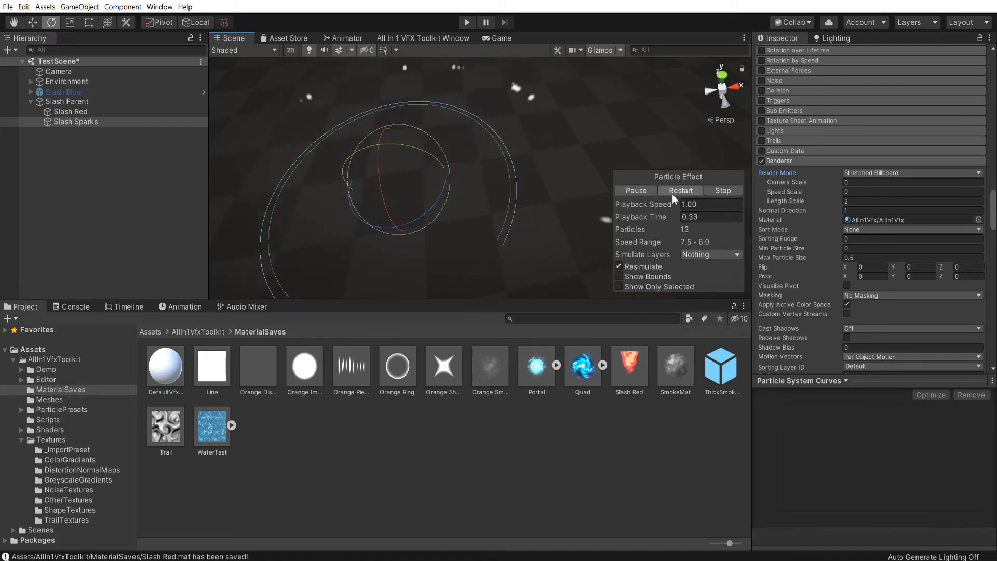
{"action": "left_click", "coordinate": [635, 191]}
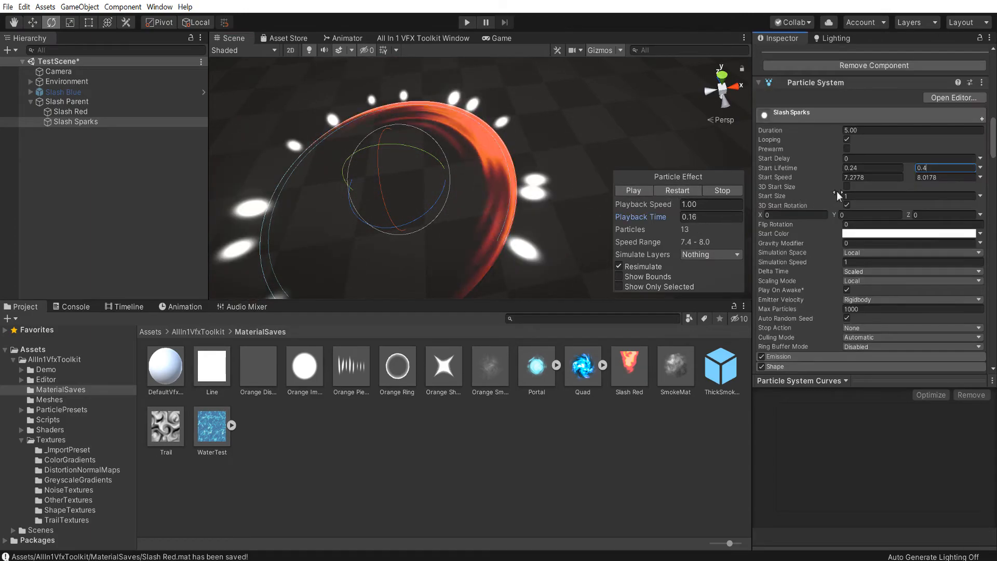
Enable 3D Start Size for Slash Sparks, set X to 0.15 and Y to 0.67, and replay the particles
{"action": "left_click", "coordinate": [848, 186]}
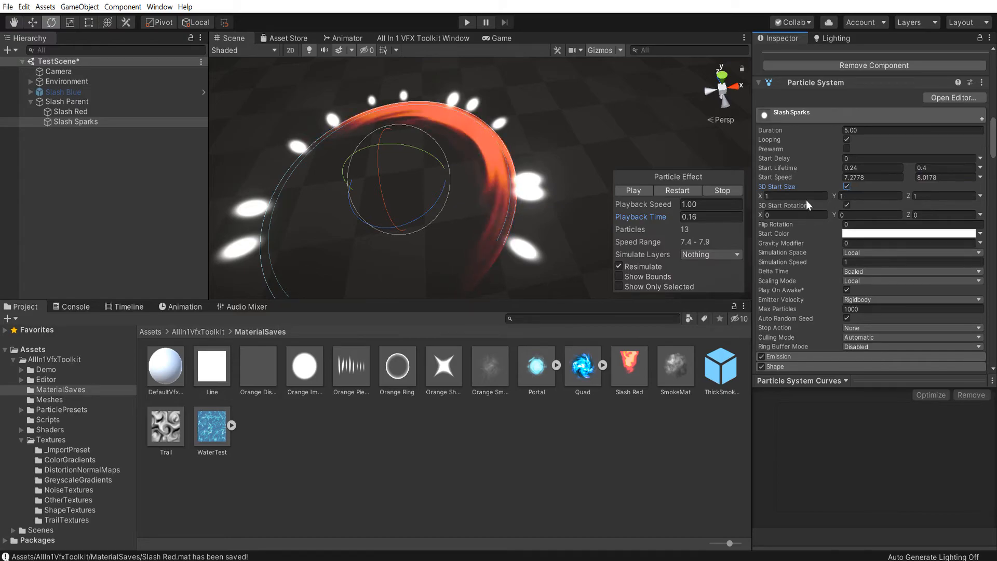
{"action": "left_click_drag", "start_coordinate": [761, 196], "coordinate": [749, 196]}
{"action": "left_click_drag", "start_coordinate": [834, 197], "coordinate": [843, 198]}
{"action": "left_click_drag", "start_coordinate": [761, 197], "coordinate": [752, 198]}
{"action": "left_click", "coordinate": [803, 196]}
{"action": "type", "text": "0.15"}
{"action": "left_click_drag", "start_coordinate": [833, 198], "coordinate": [818, 197]}
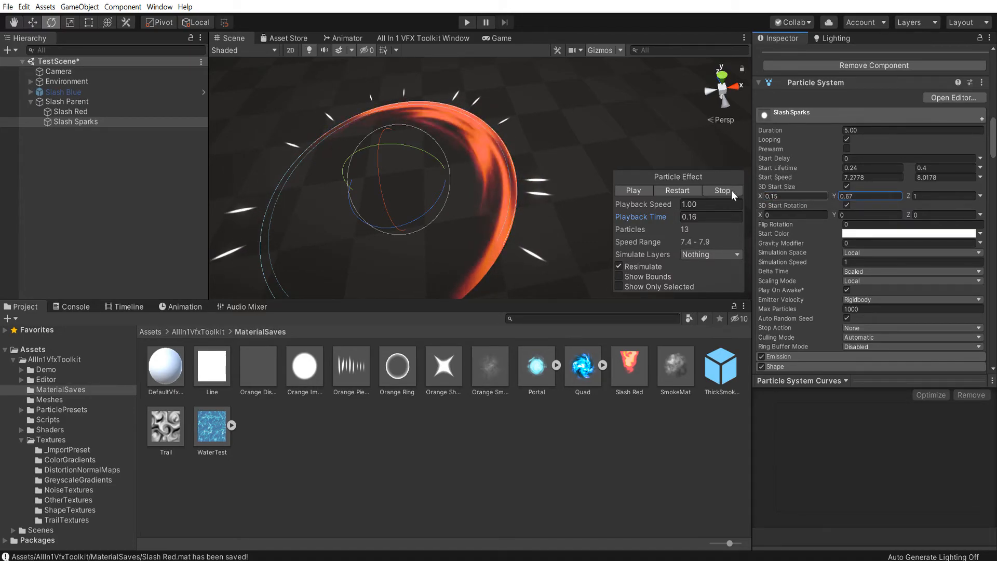
{"action": "left_click", "coordinate": [684, 190]}
{"action": "left_click", "coordinate": [648, 190]}
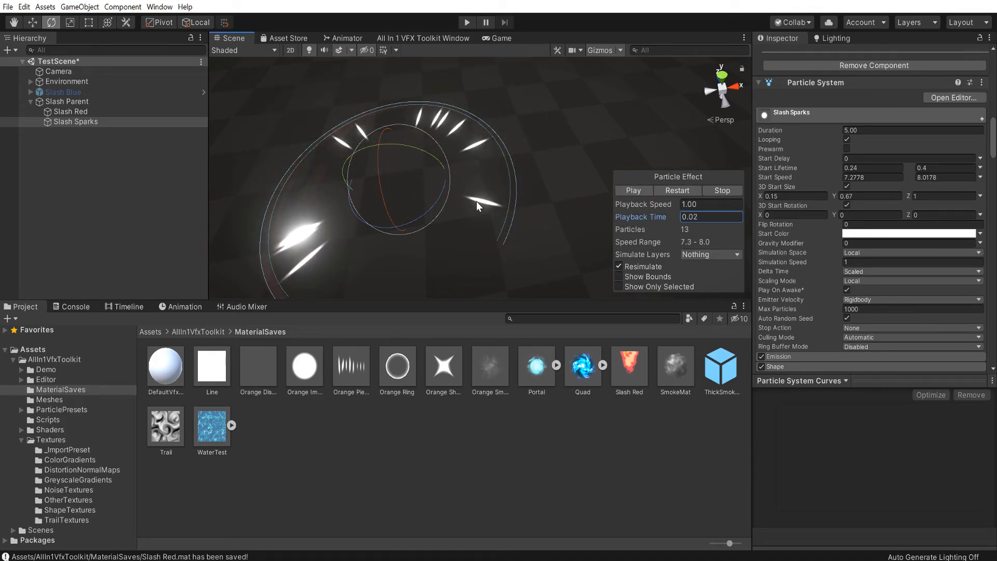
Increase the Y pivot of the Slash Sparks particles in their renderer settings
{"action": "scroll", "coordinate": [852, 244], "scroll_direction": "down", "scroll_amount": 5}
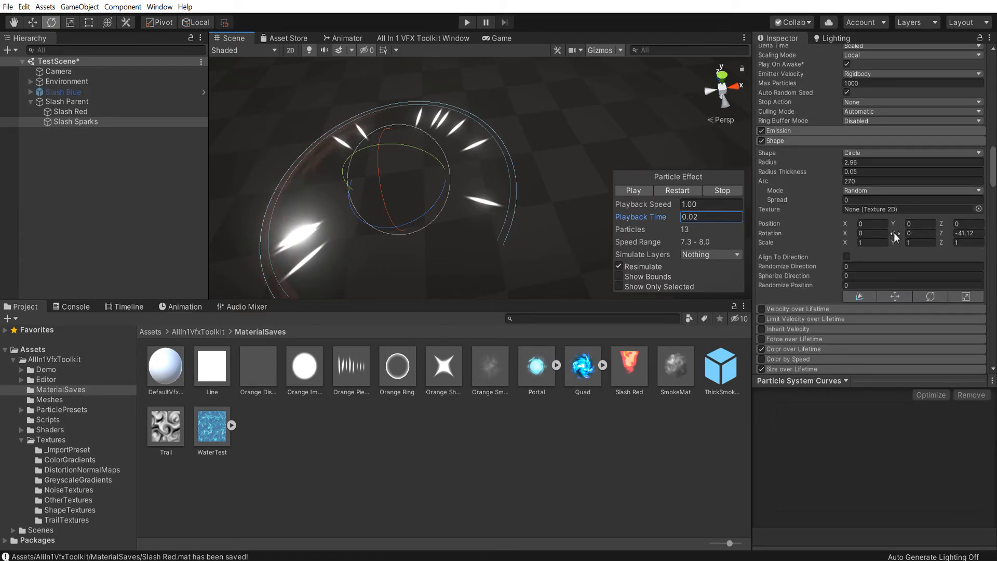
{"action": "scroll", "coordinate": [895, 231], "scroll_direction": "down", "scroll_amount": 8}
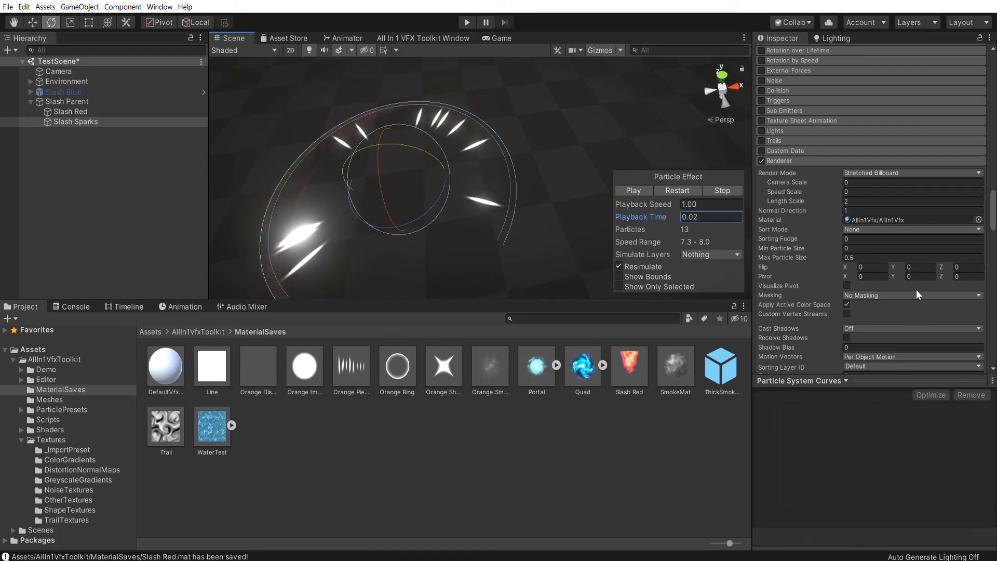
{"action": "left_click_drag", "start_coordinate": [893, 276], "coordinate": [907, 276]}
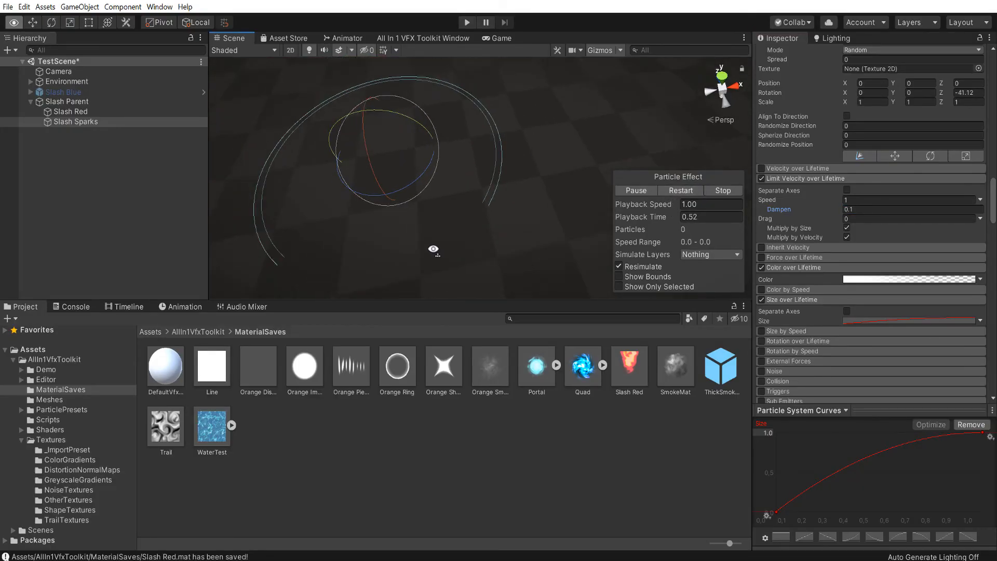
Replay the Slash Sparks particles several times and examine their motion from different angles
{"action": "left_click_drag", "start_coordinate": [433, 250], "coordinate": [265, 116], "text": "alt"}
{"action": "left_click", "coordinate": [677, 195]}
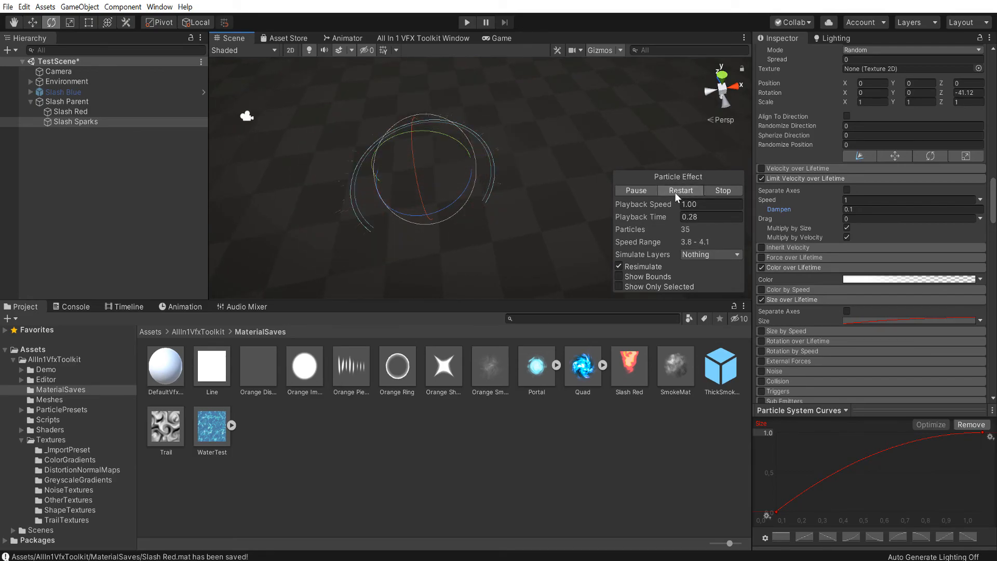
{"action": "left_click", "coordinate": [677, 195]}
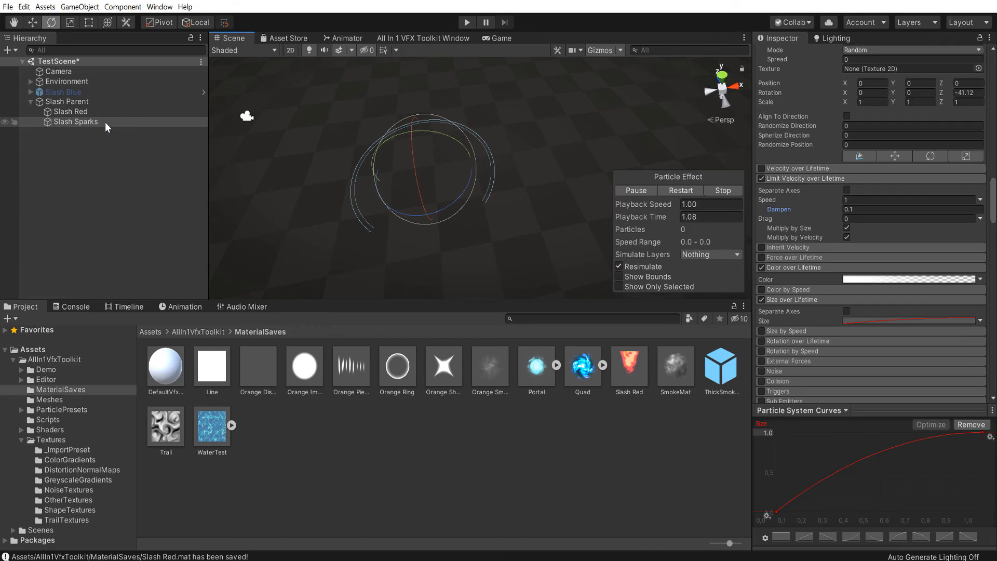
{"action": "left_click", "coordinate": [671, 192]}
{"action": "left_click", "coordinate": [671, 193]}
{"action": "left_click_drag", "start_coordinate": [547, 156], "coordinate": [470, 174], "text": "alt"}
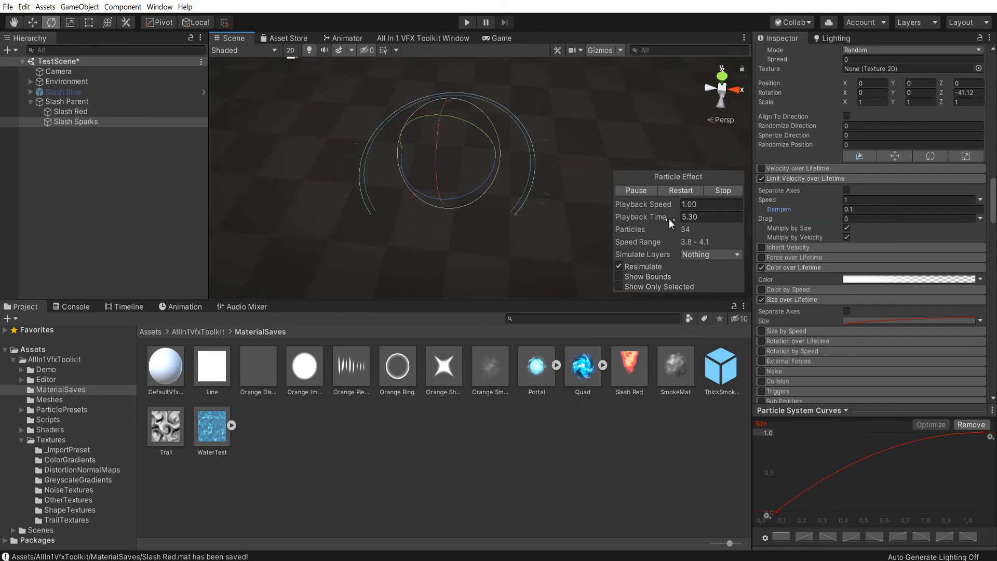
Replay the combined slash and sparks effect from Slash Parent several times, and reselect Slash Sparks
{"action": "left_click", "coordinate": [99, 102]}
{"action": "left_click", "coordinate": [679, 191]}
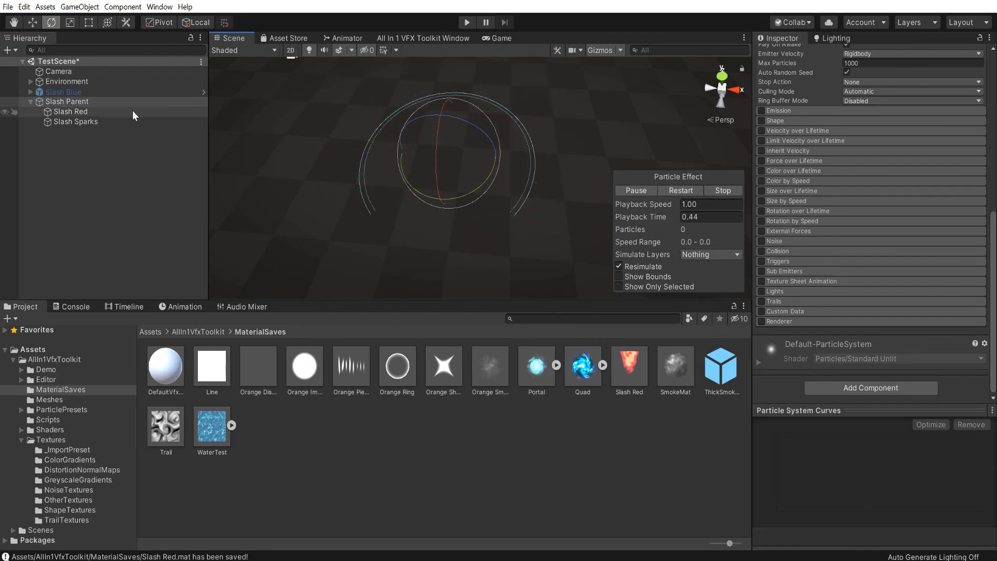
{"action": "left_click", "coordinate": [691, 189]}
{"action": "left_click", "coordinate": [693, 189]}
{"action": "left_click", "coordinate": [693, 189]}
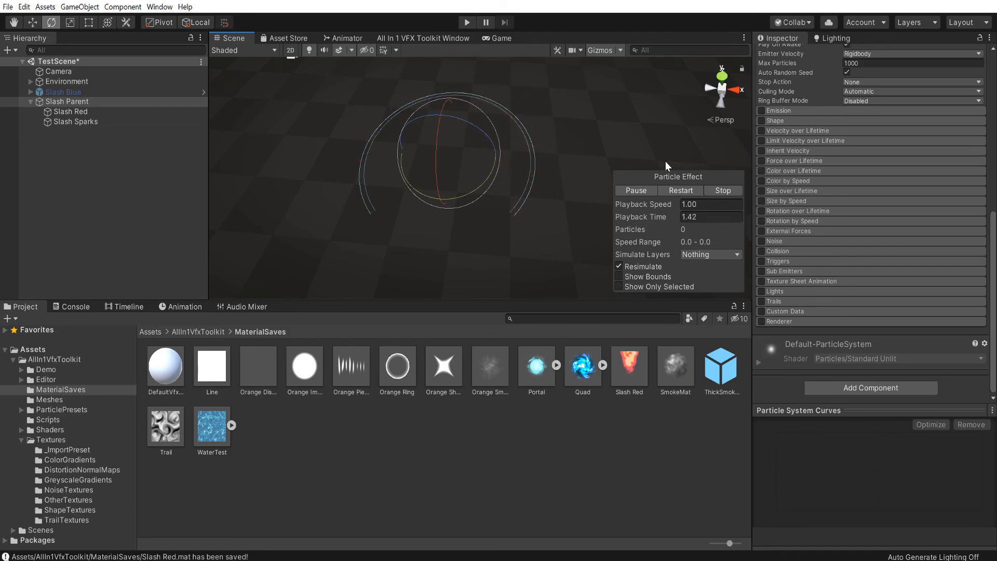
{"action": "left_click", "coordinate": [684, 192]}
{"action": "left_click", "coordinate": [686, 192]}
{"action": "left_click", "coordinate": [104, 121]}
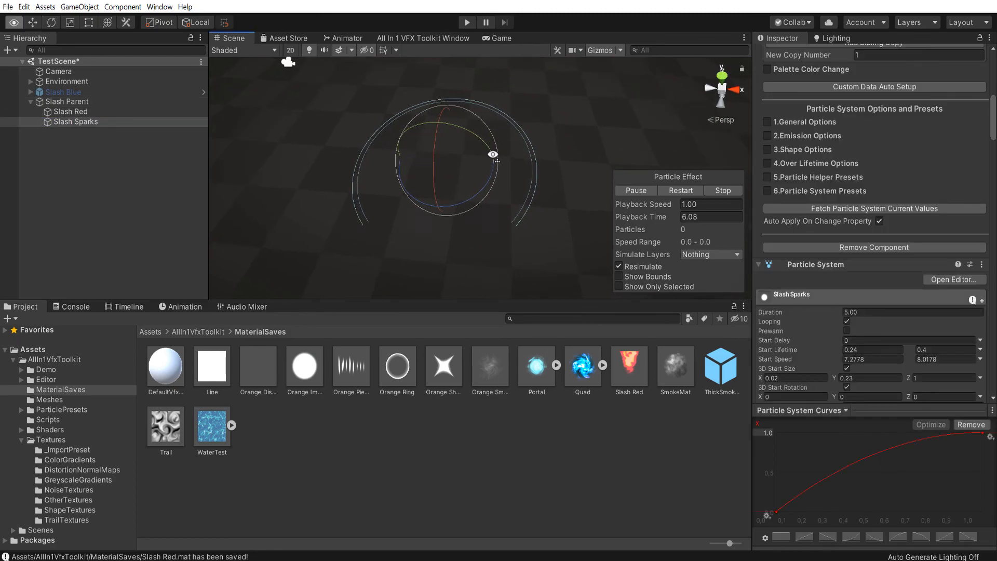